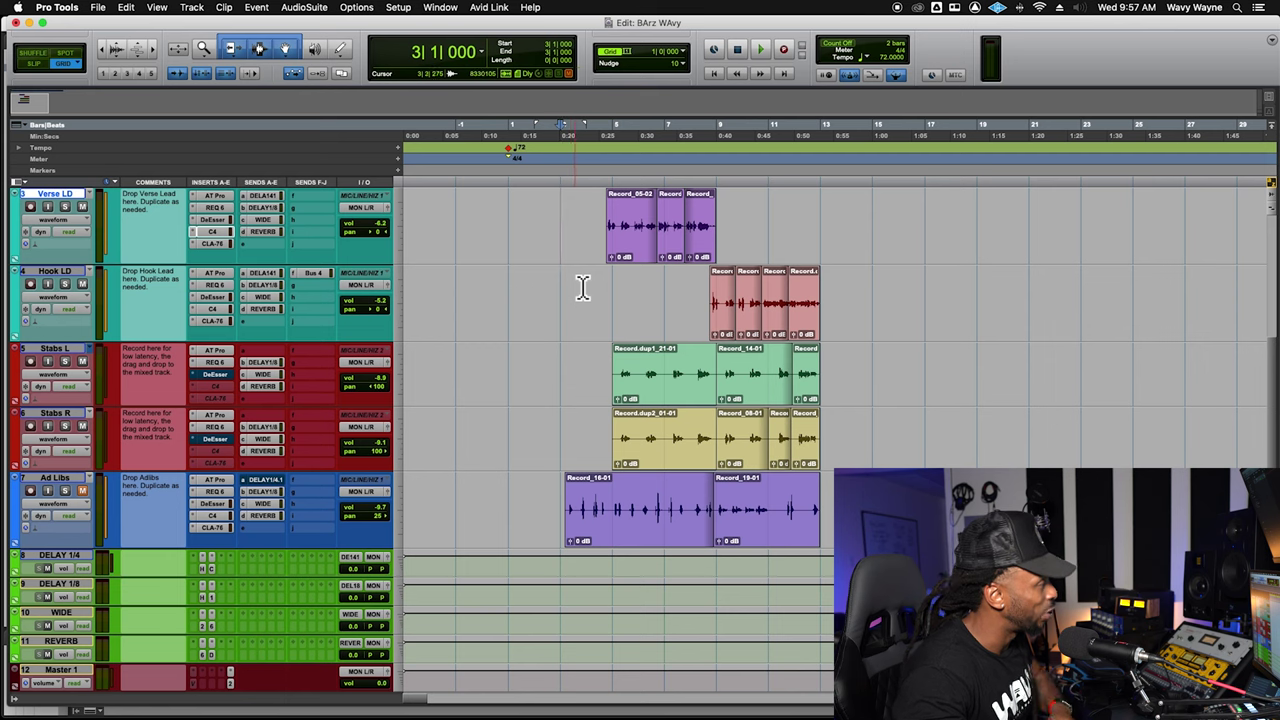
Create one new mono Aux Input track named PLELL1
scroll(583, 288, "up", 1)
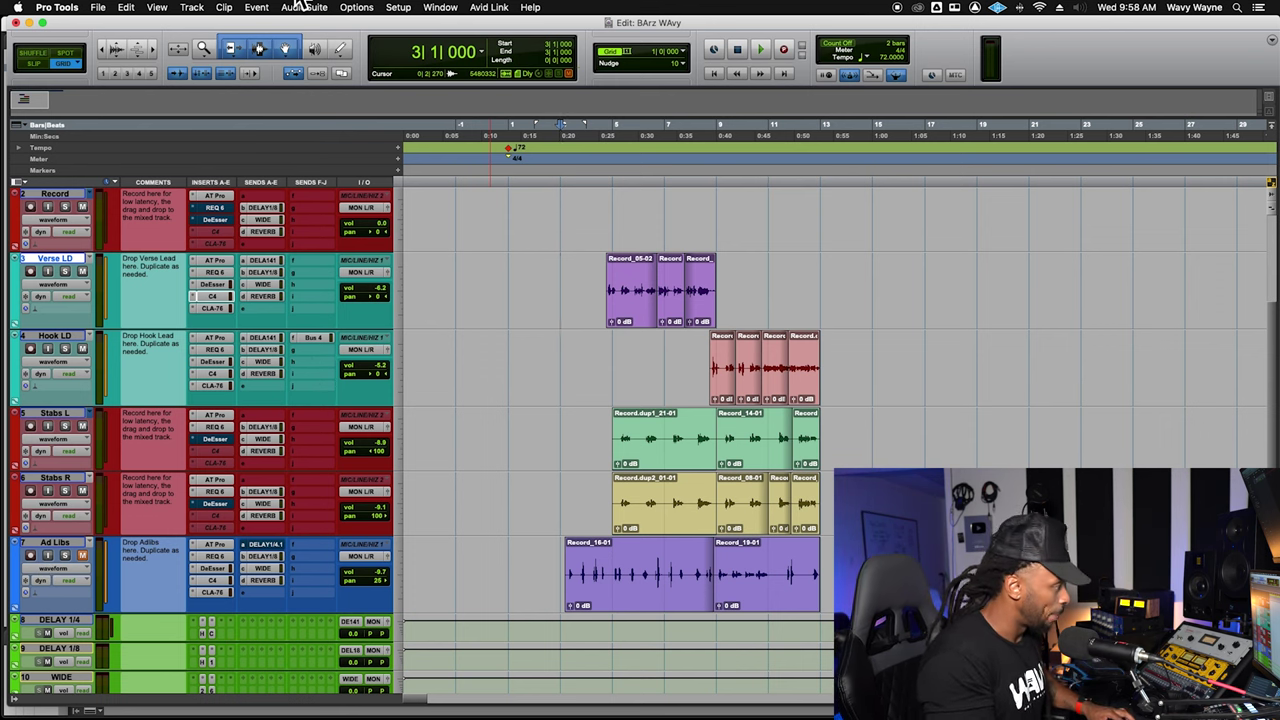
key("super+shift+n")
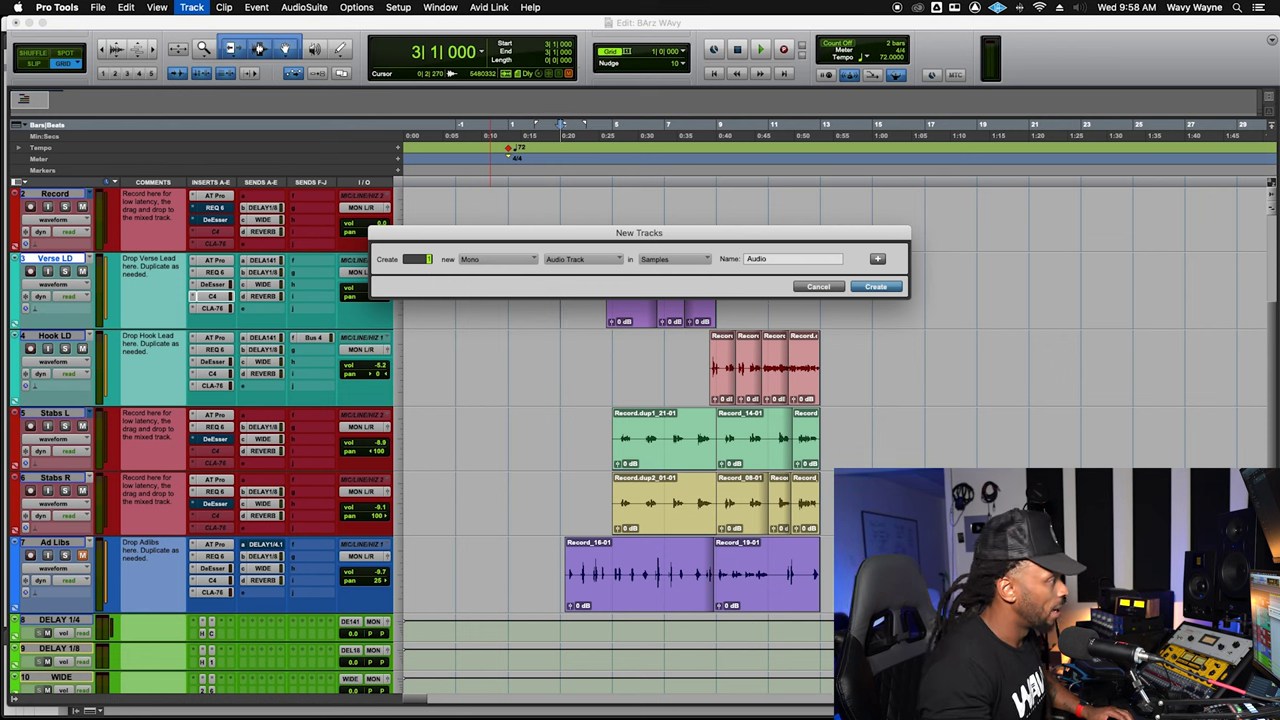
left_click(567, 266)
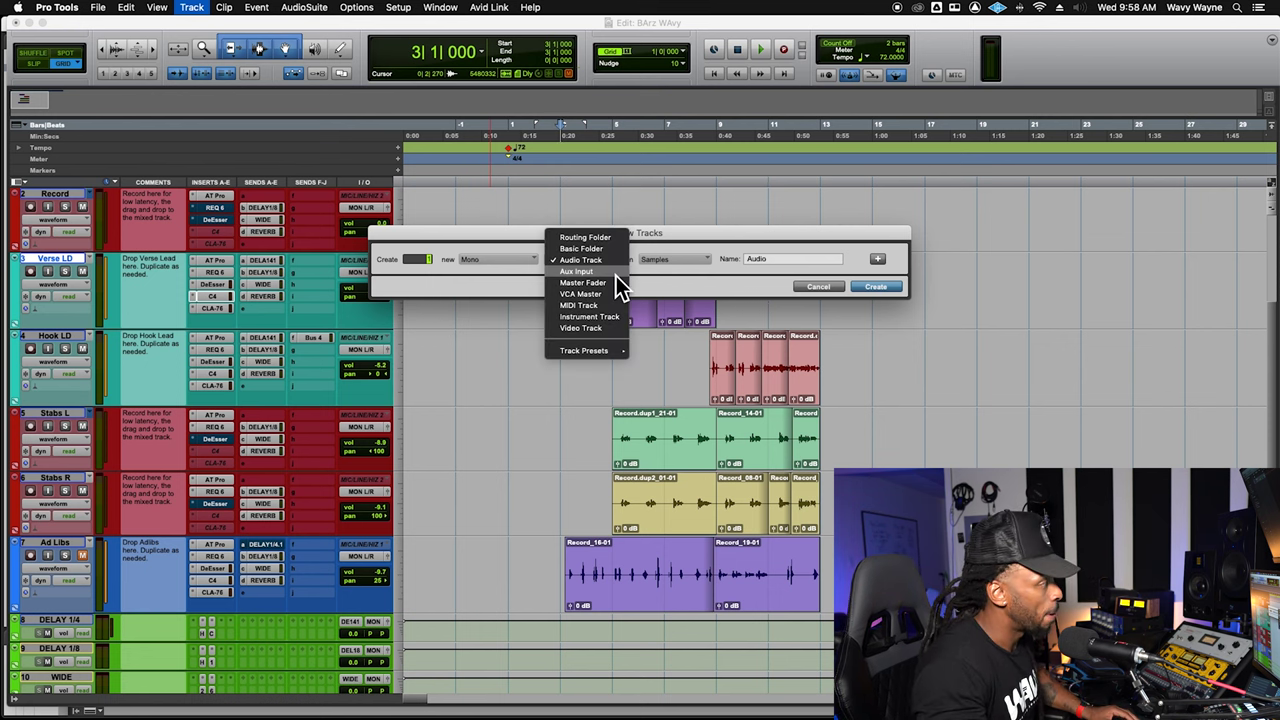
left_click(616, 278)
double_click(755, 260)
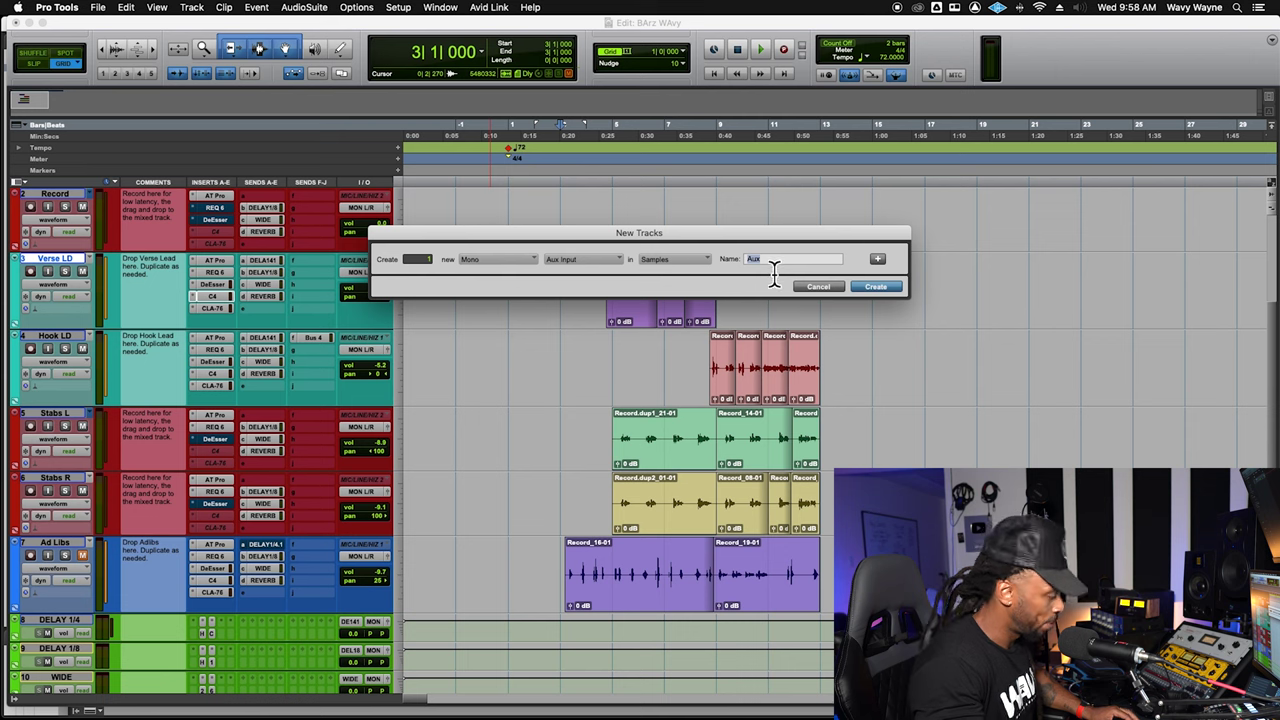
type("PLK")
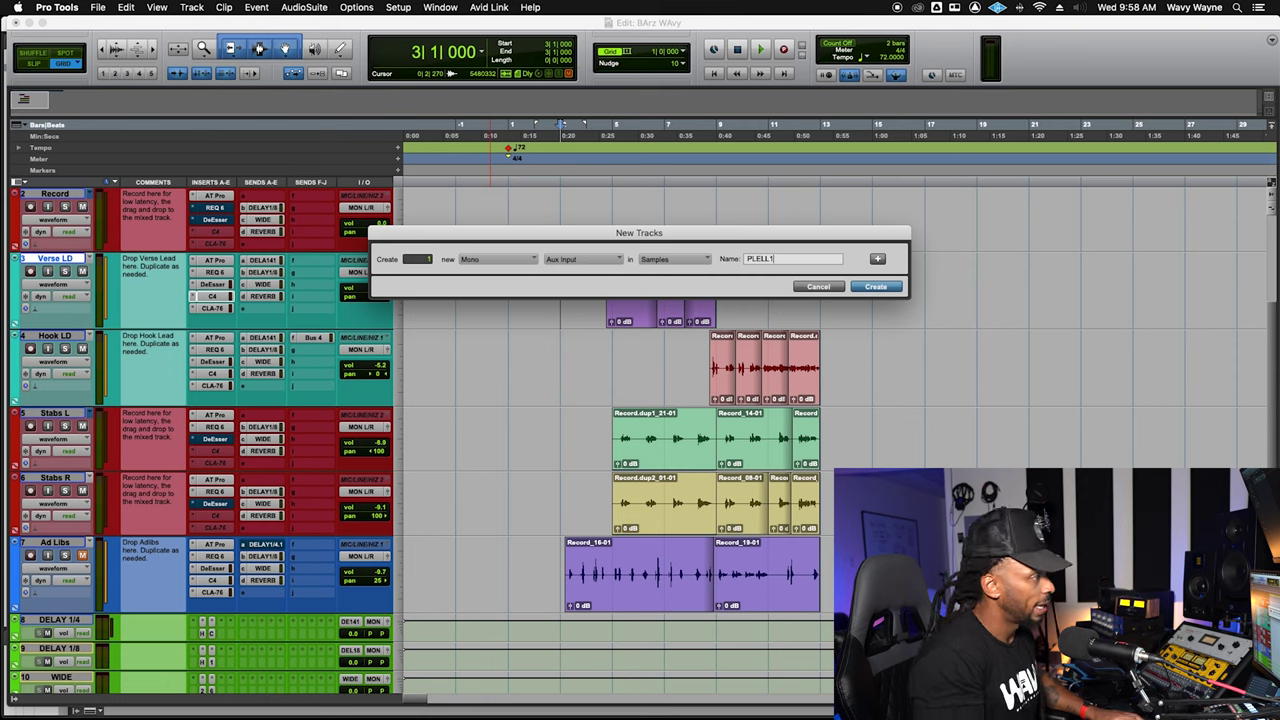
key("Return")
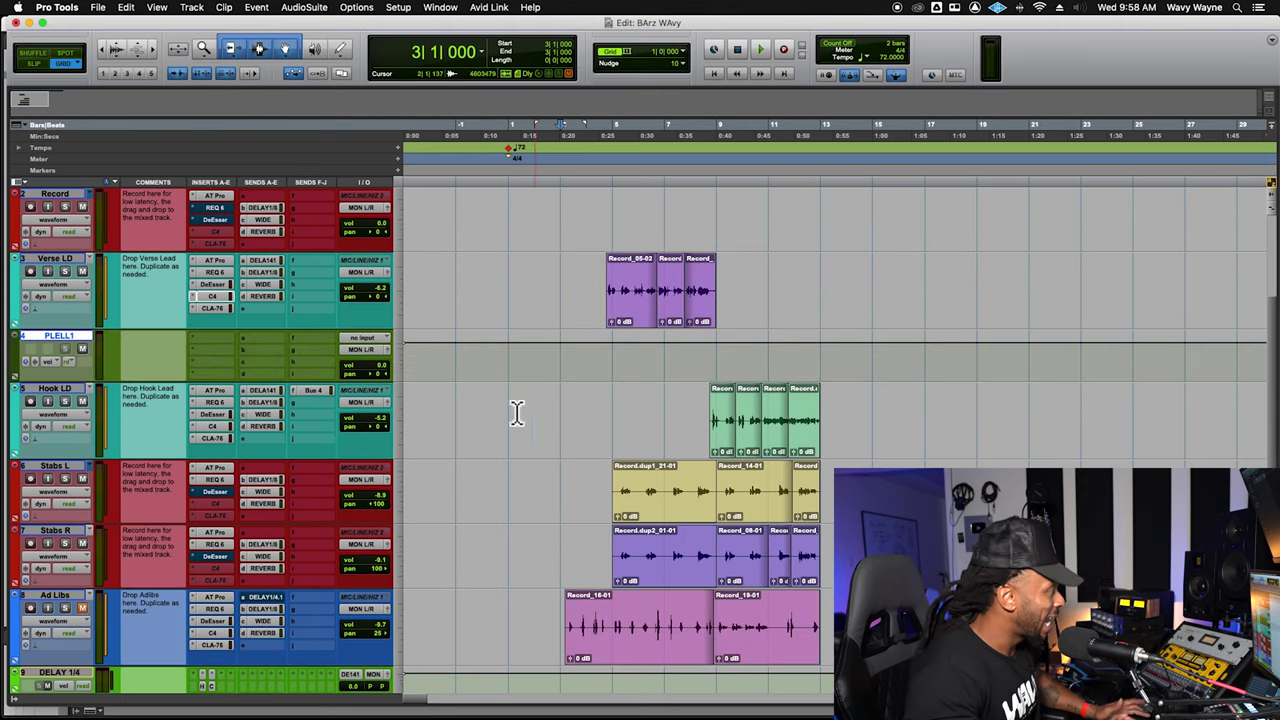
Assign the empty send slot e on the Verse LD track to the PLELL1 track and show its send controls
left_click(254, 312)
mouse_move(262, 314)
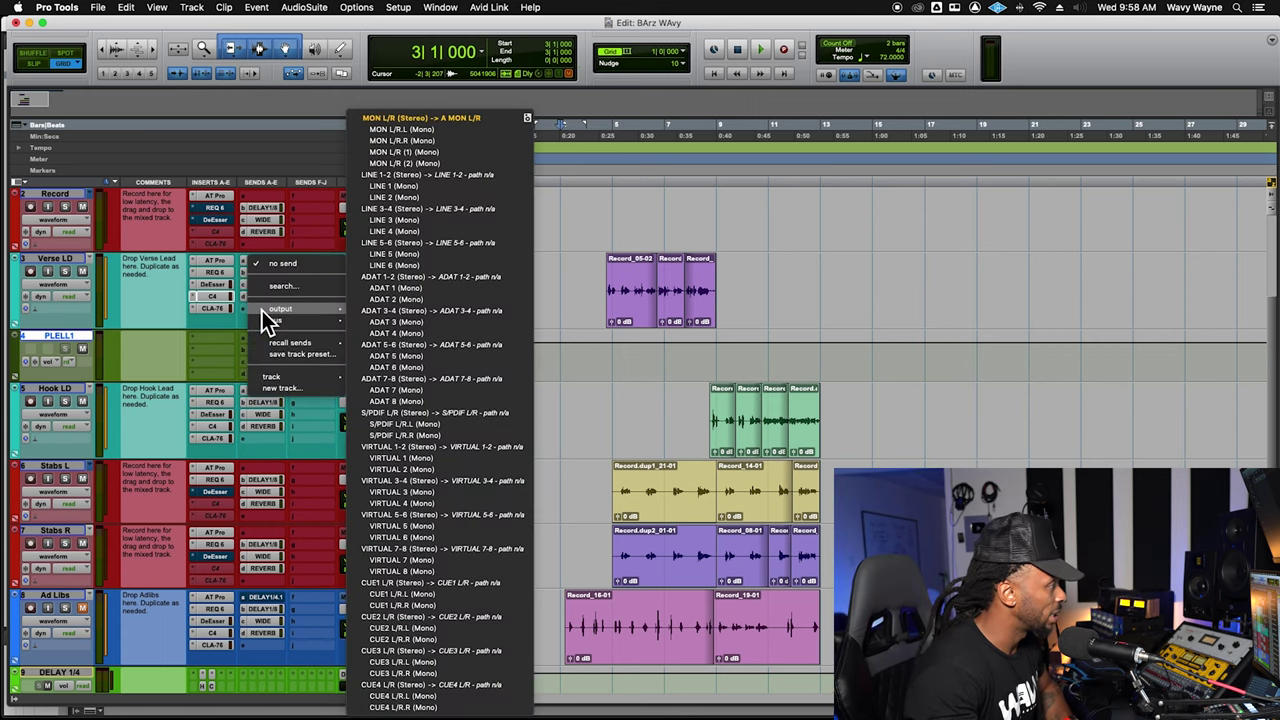
mouse_move(298, 382)
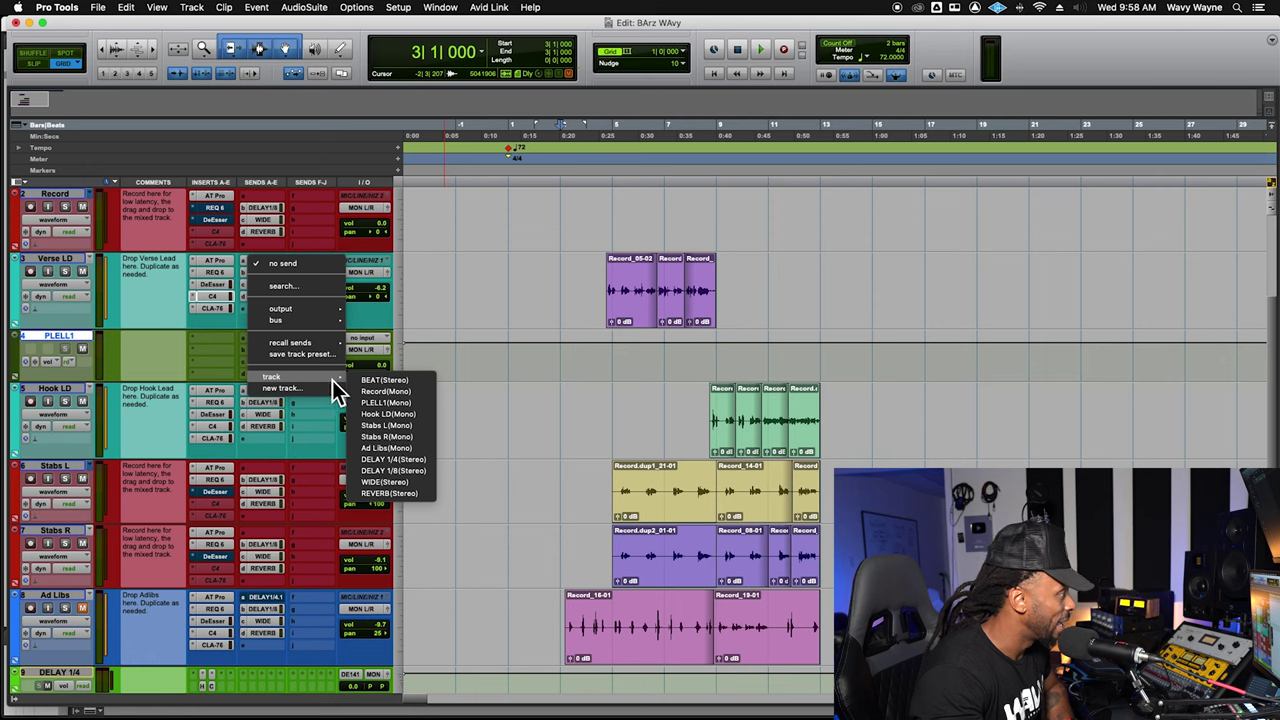
left_click(420, 414)
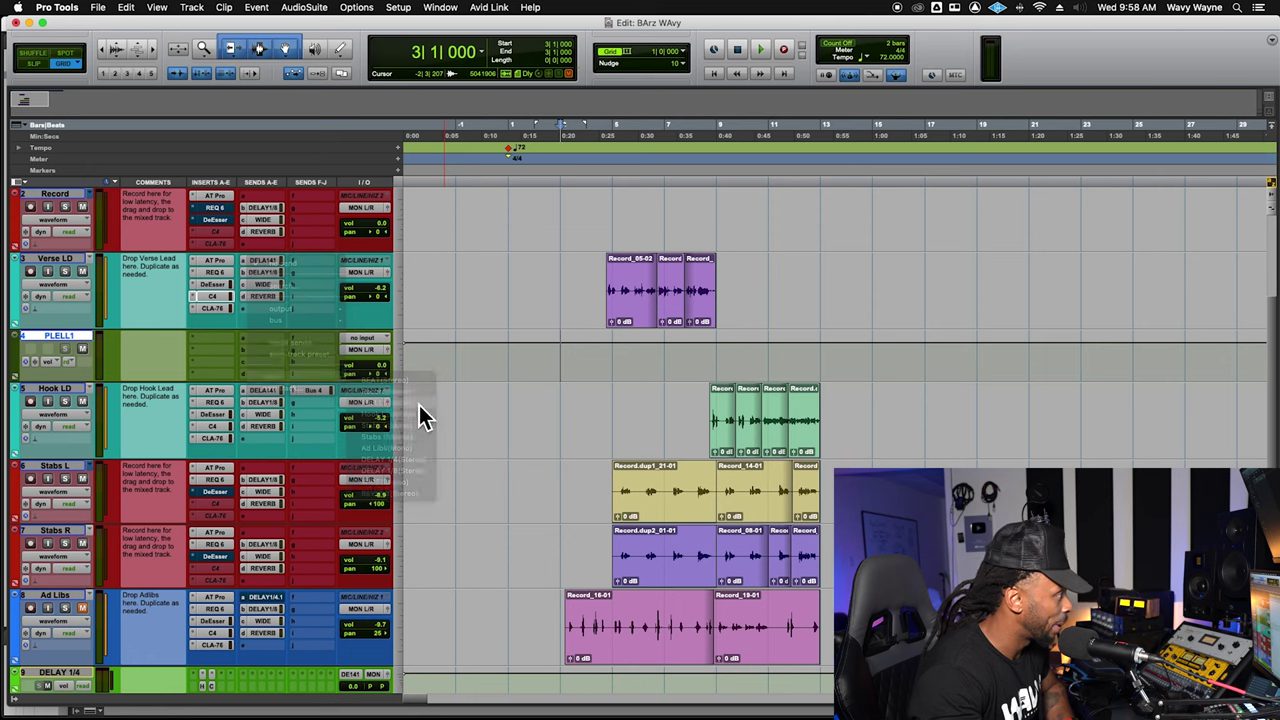
left_click(263, 309)
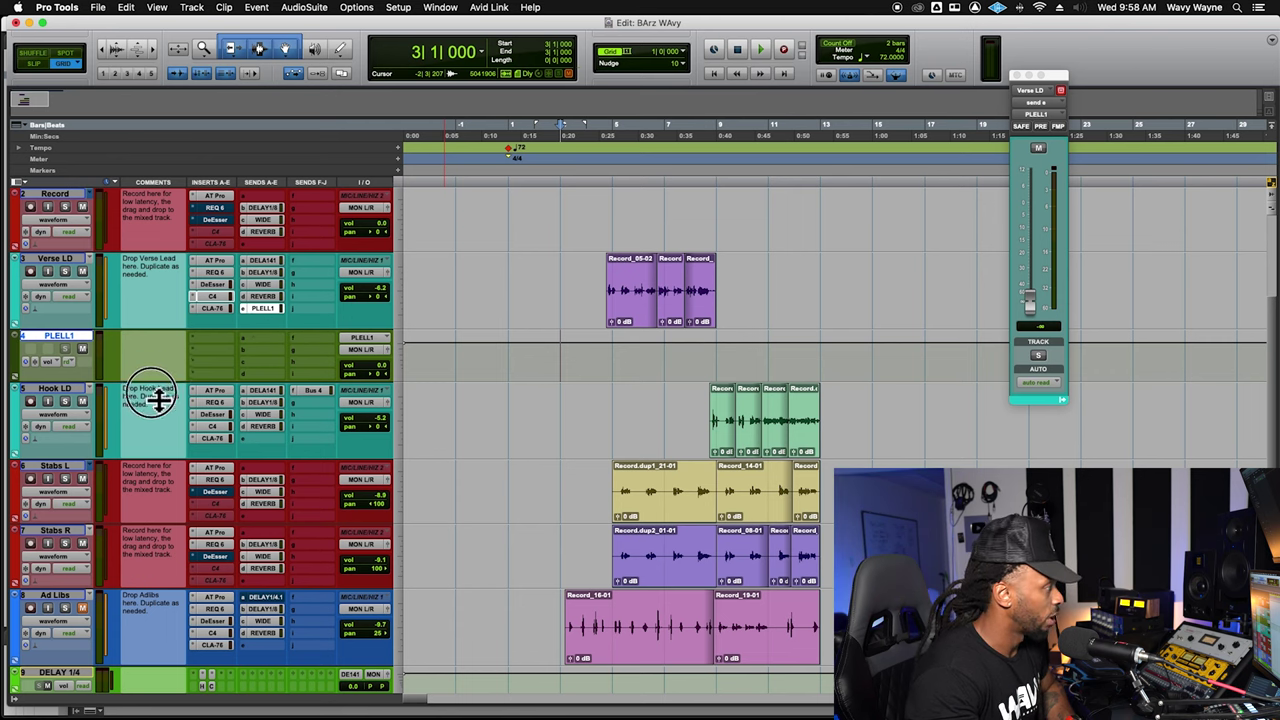
Make the PLELL1 track taller and insert the mono UAD Tube-Tech CL 1B compressor on it
left_click_drag(128, 384, 130, 421)
left_click(221, 358)
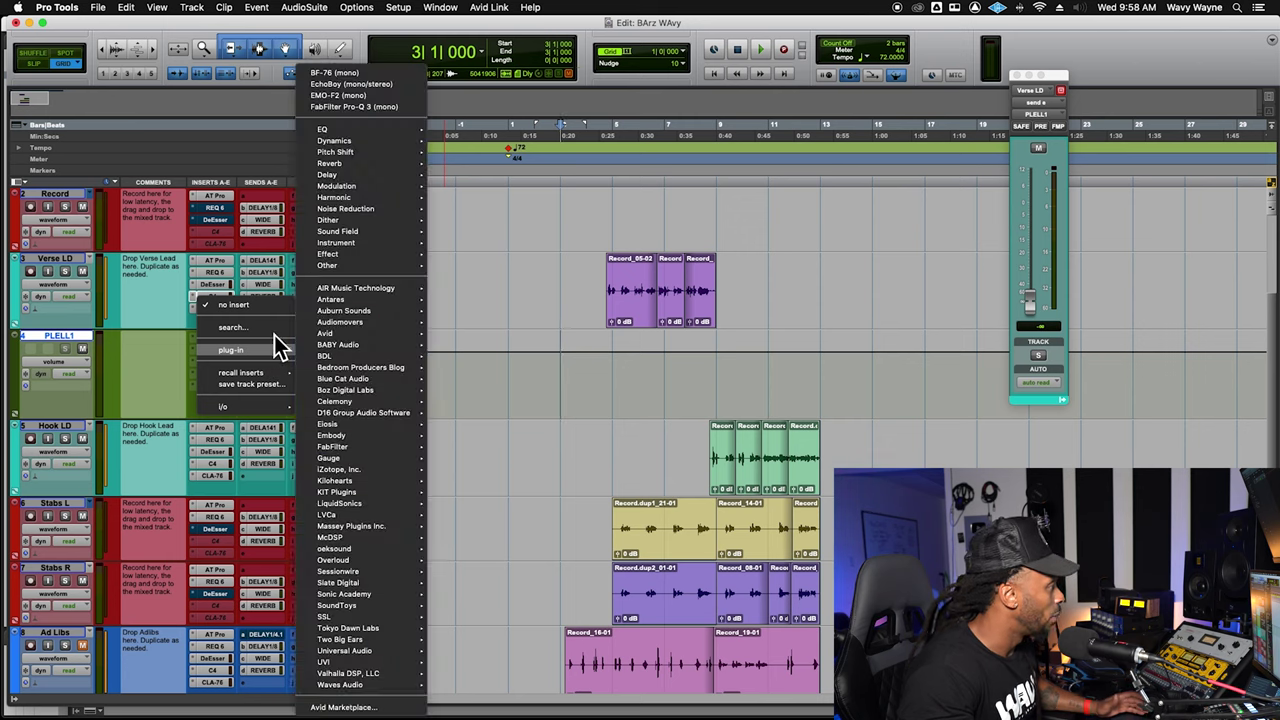
left_click(272, 332)
type("1b")
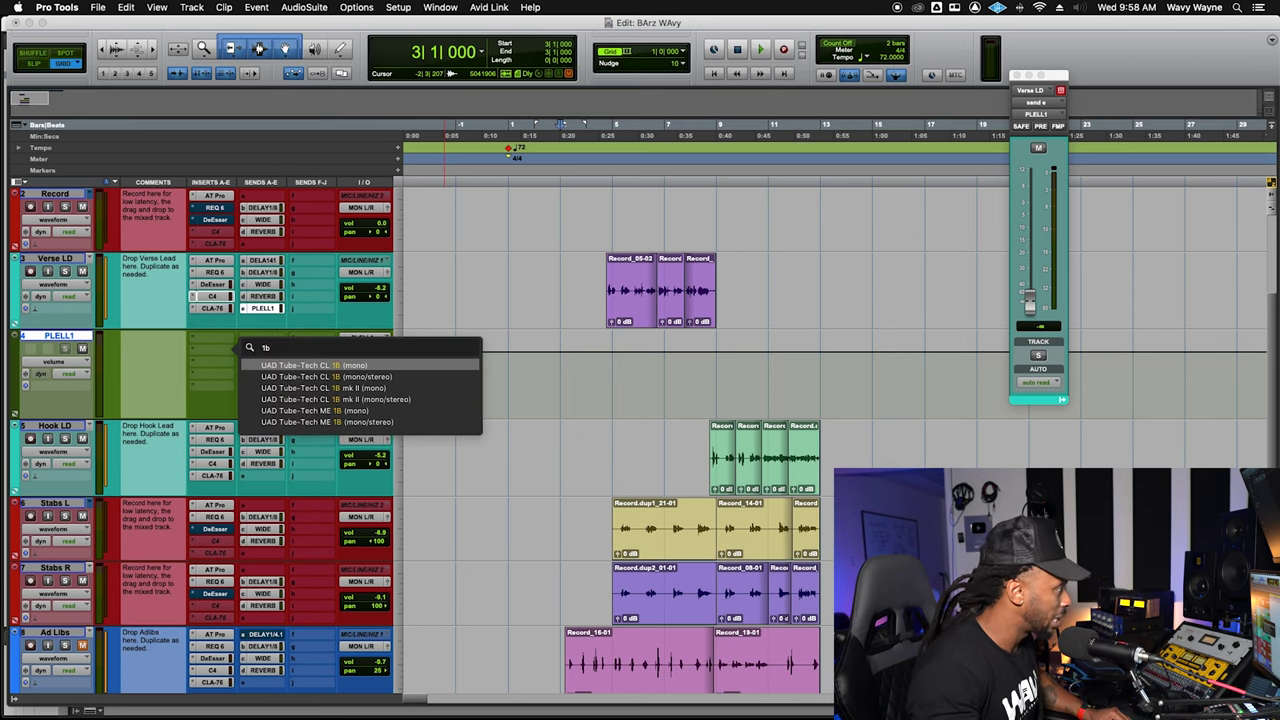
left_click(445, 367)
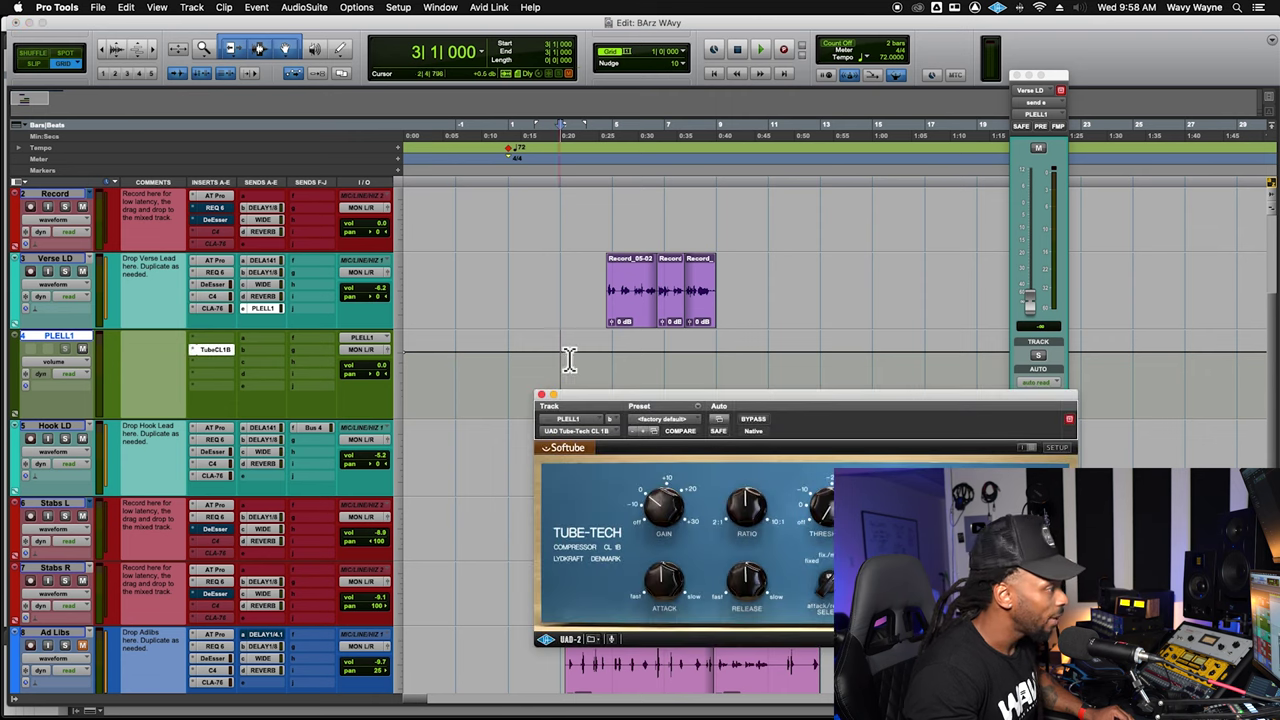
left_click_drag(722, 410, 884, 70)
Close the compressor window and play the session from bar 4 to audition the verse without the parallel send
left_click(603, 282)
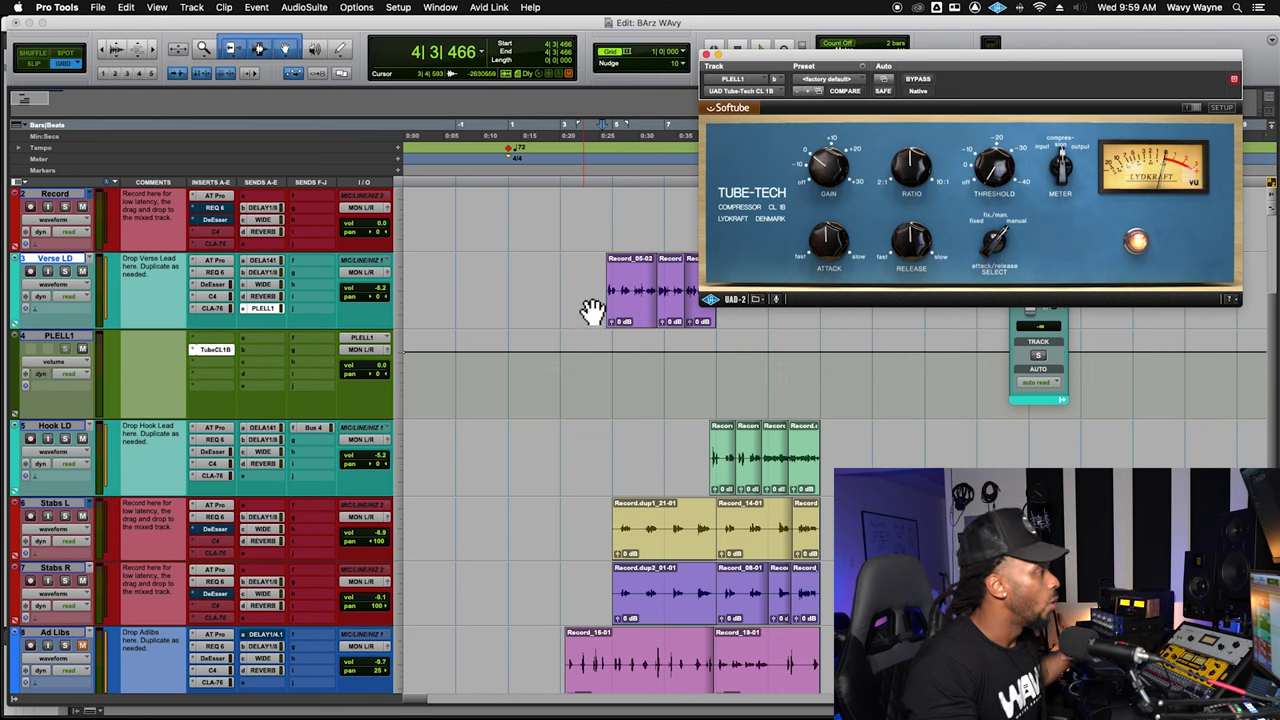
left_click(709, 55)
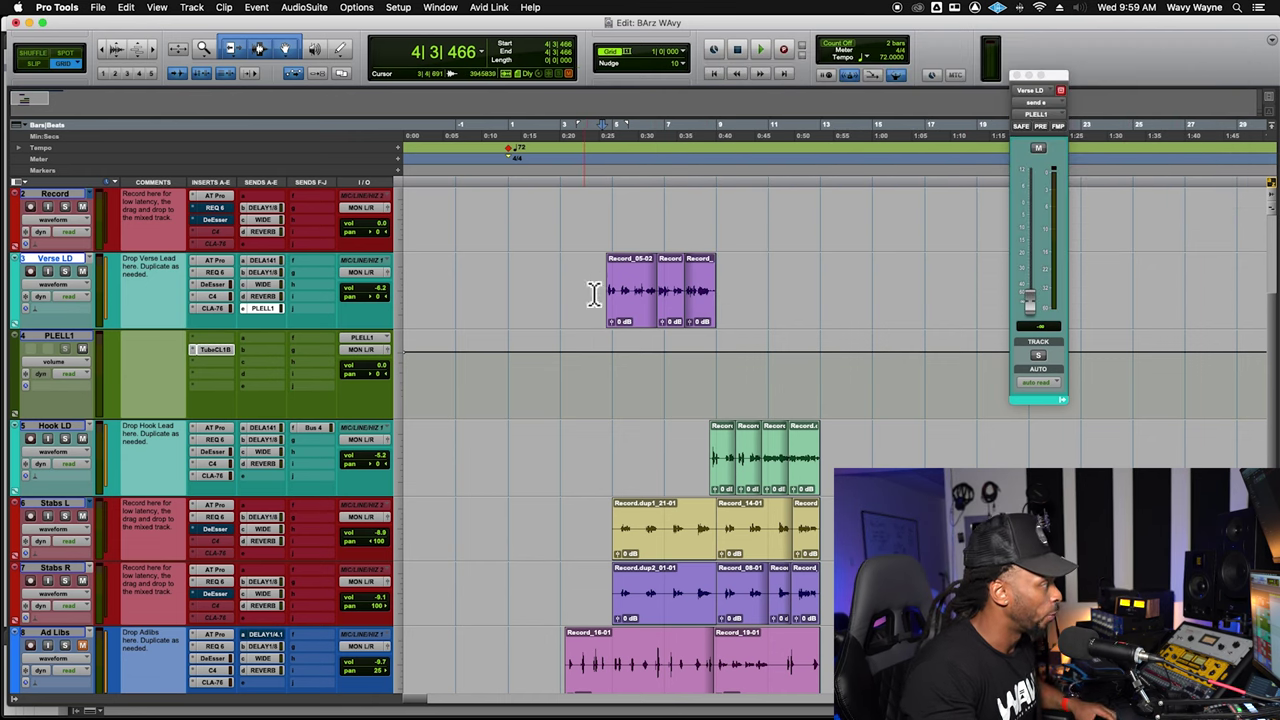
left_click(604, 287)
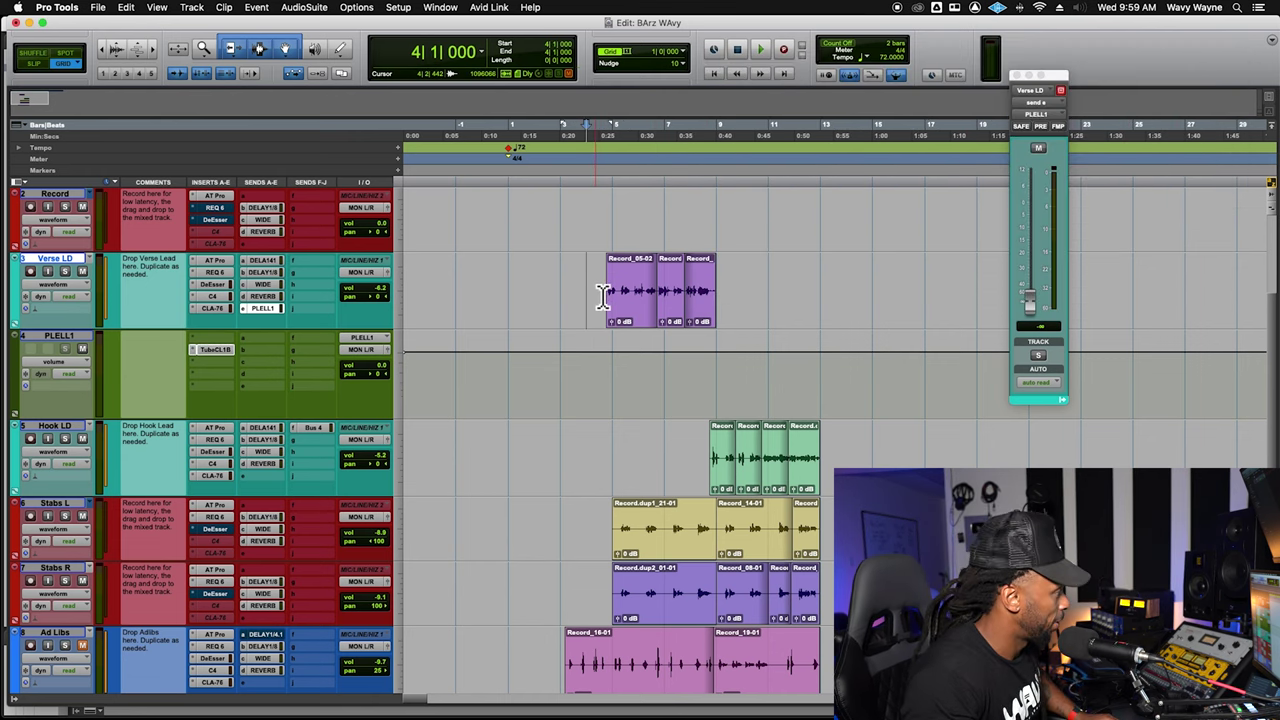
key("space")
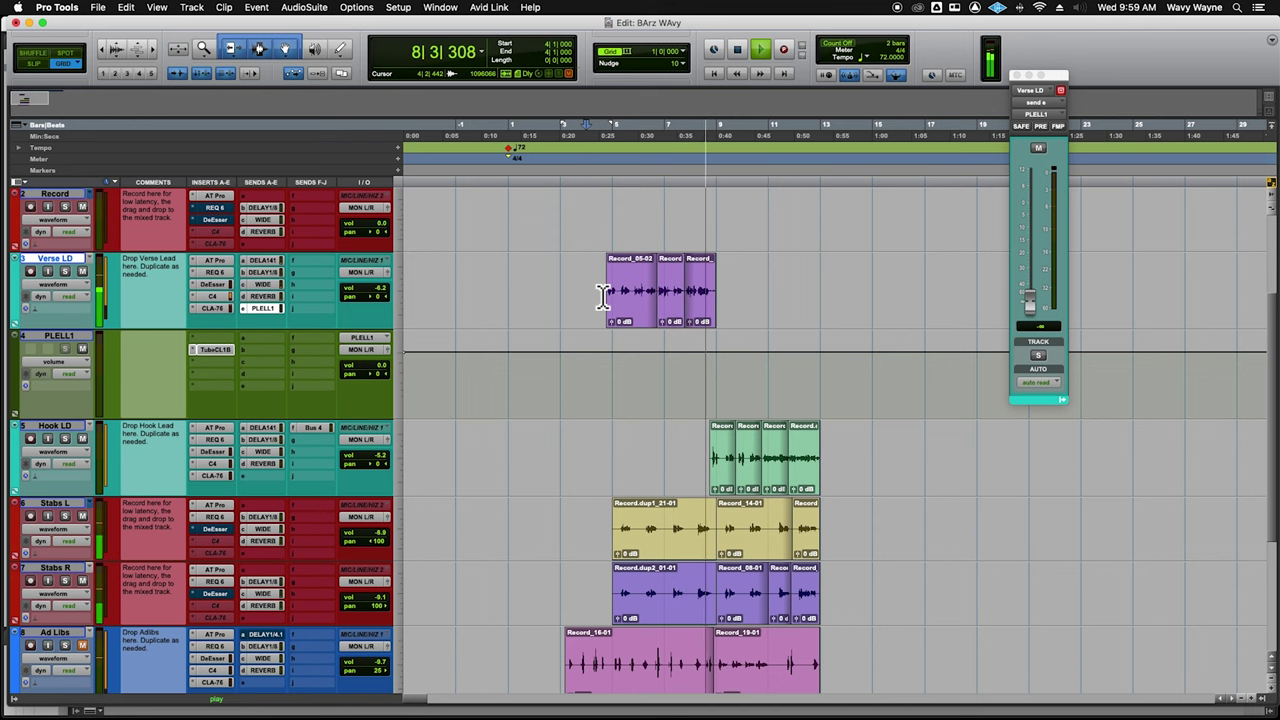
key("space")
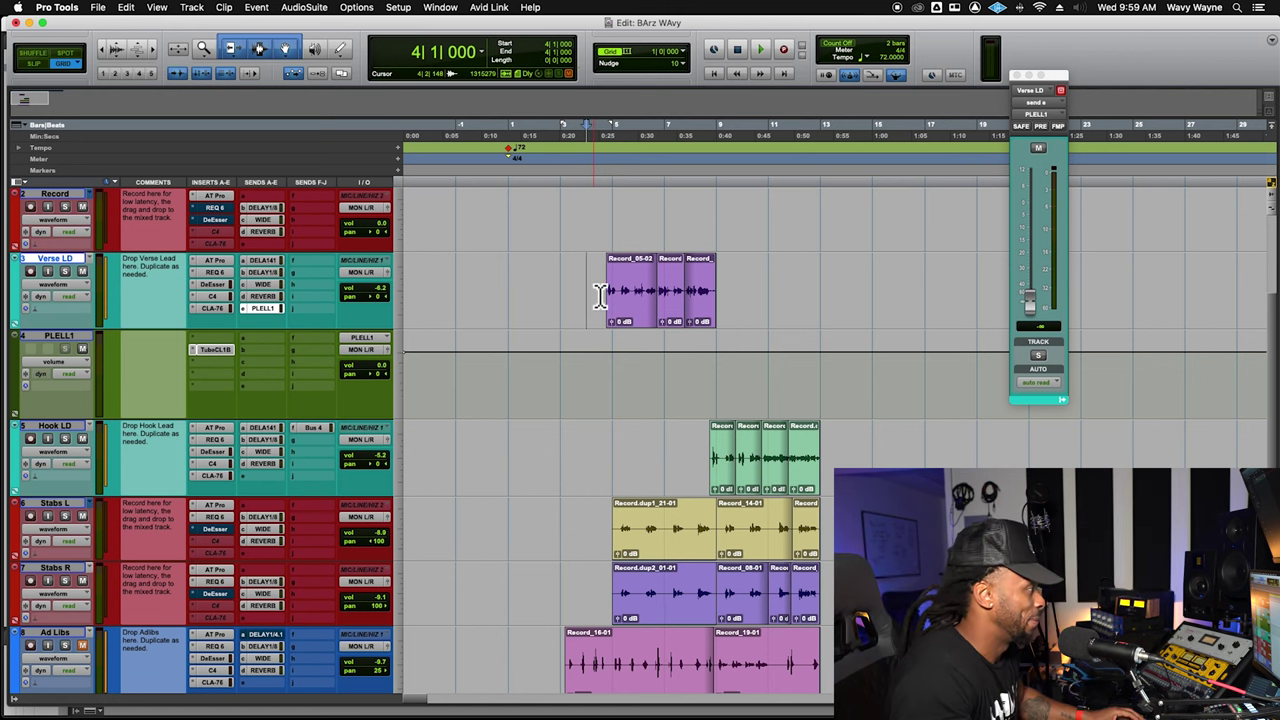
Make the Verse LD send to PLELL1 pre-fader at a level of 0.0 and mute the Verse LD track
left_click(1044, 134)
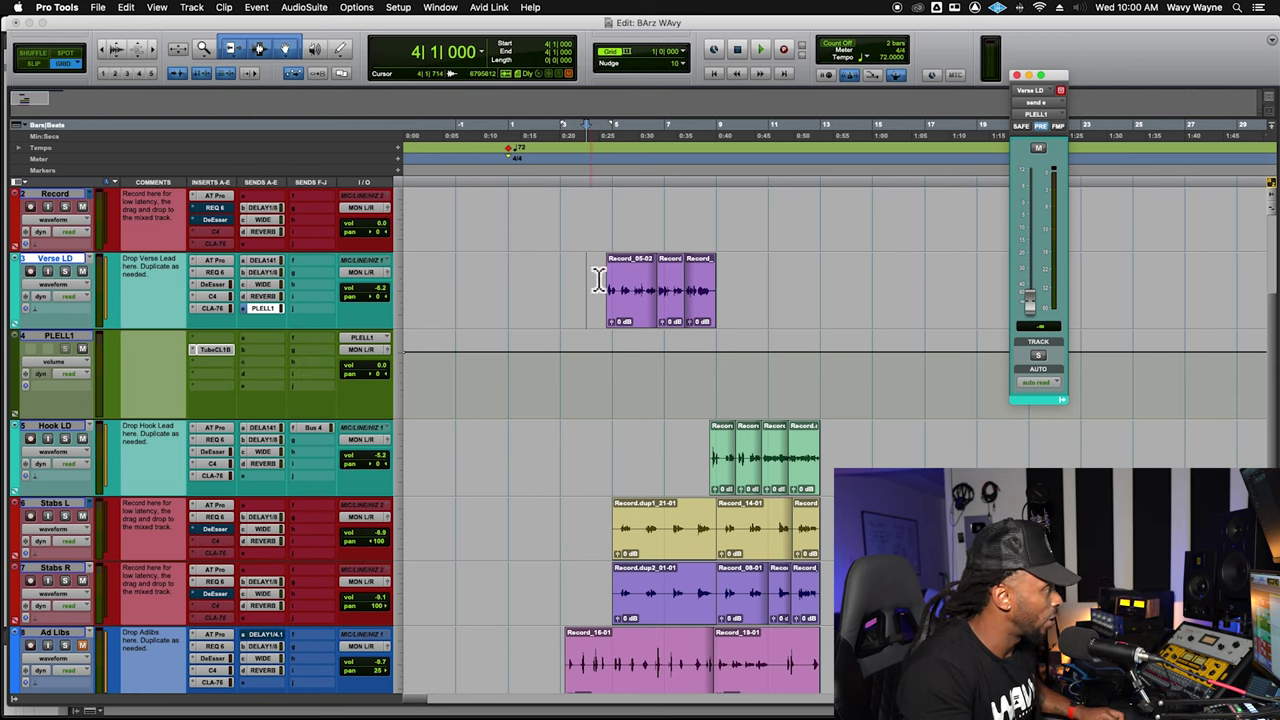
key("space")
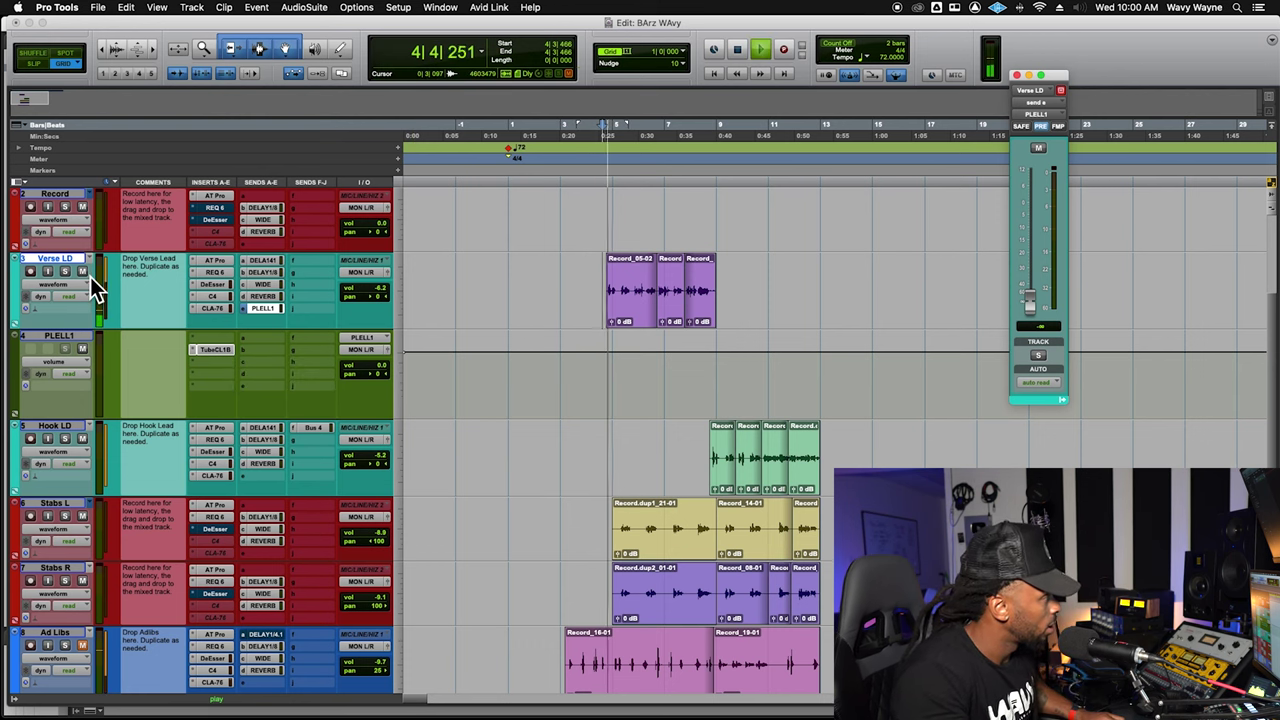
left_click(90, 281)
key("space")
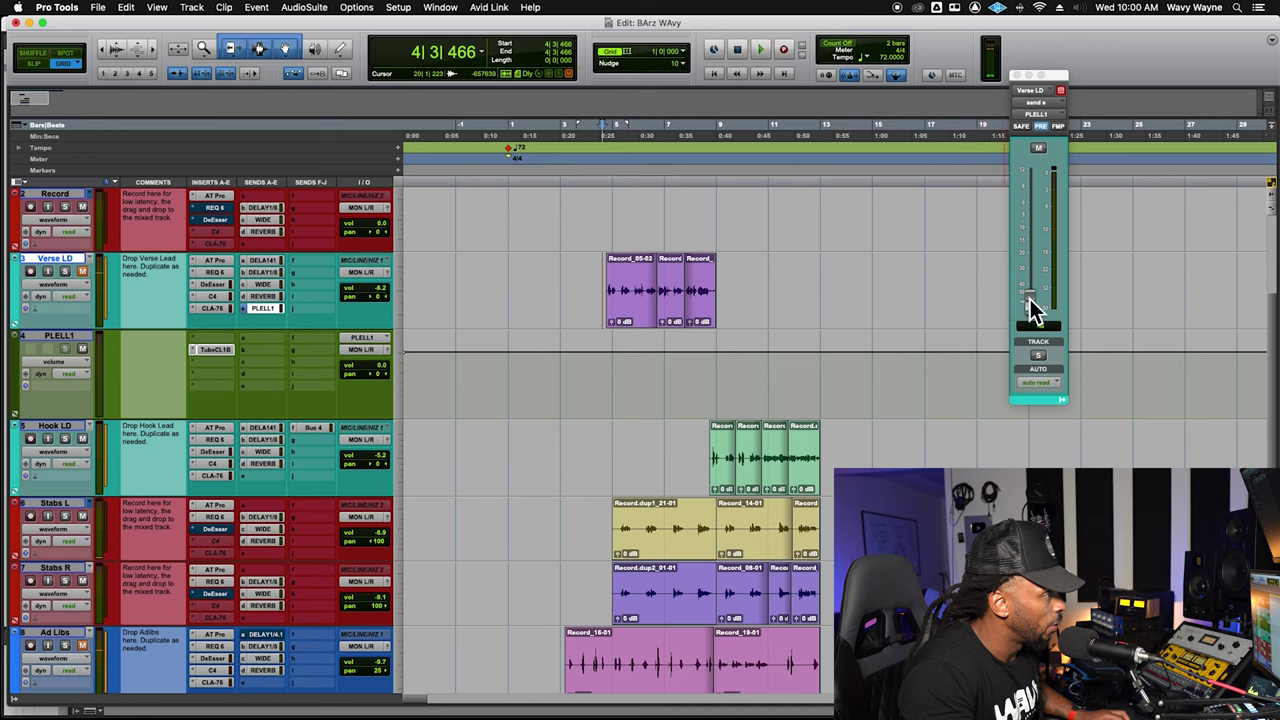
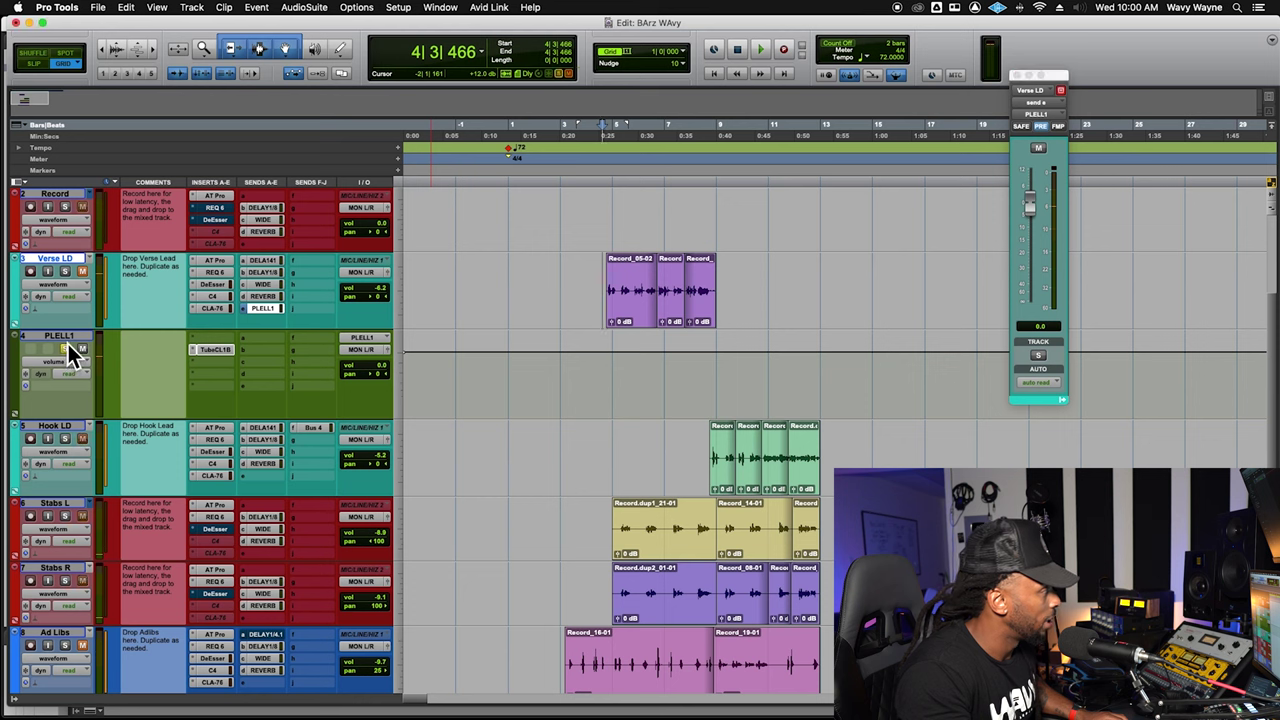
Play back the verse through the PLELL1 send and unmute the Verse LD track
key("space")
key("super+s")
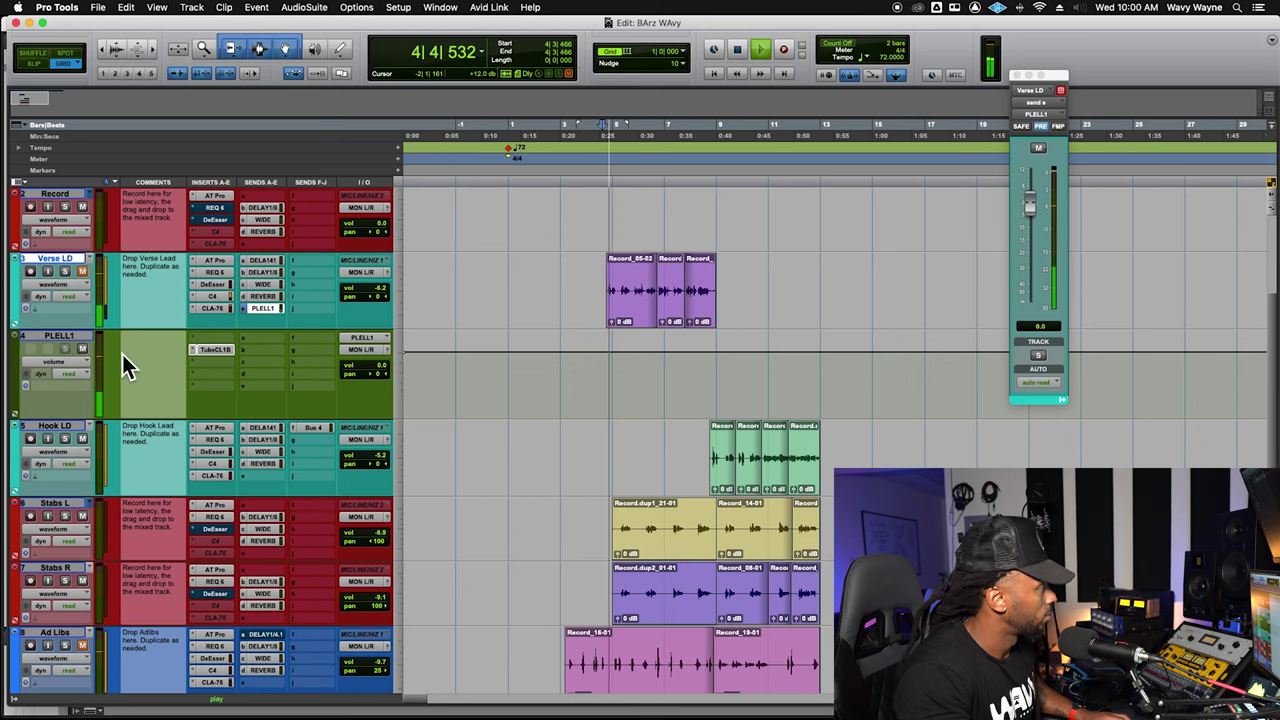
left_click(81, 273)
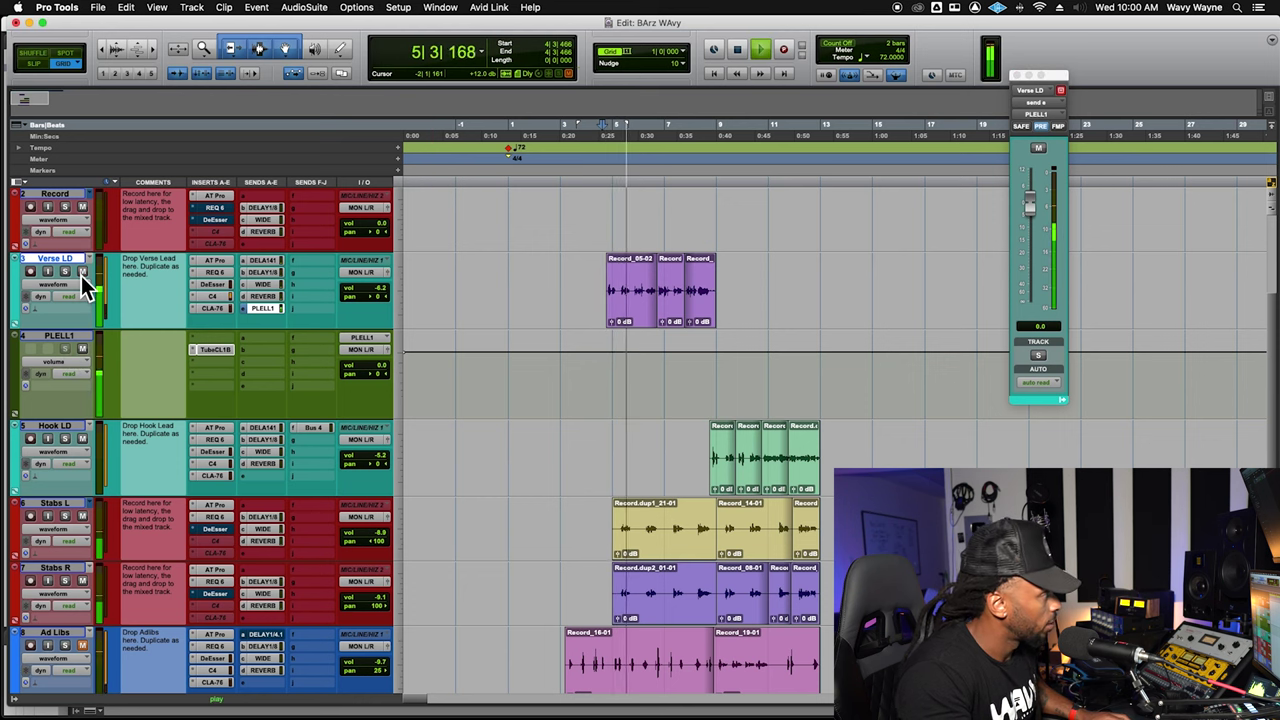
Open the Tube-Tech CL 1B on PLELL1 and set its gain to 11.5 dB during playback, checking the output and compression meters
left_click(218, 351)
key("space")
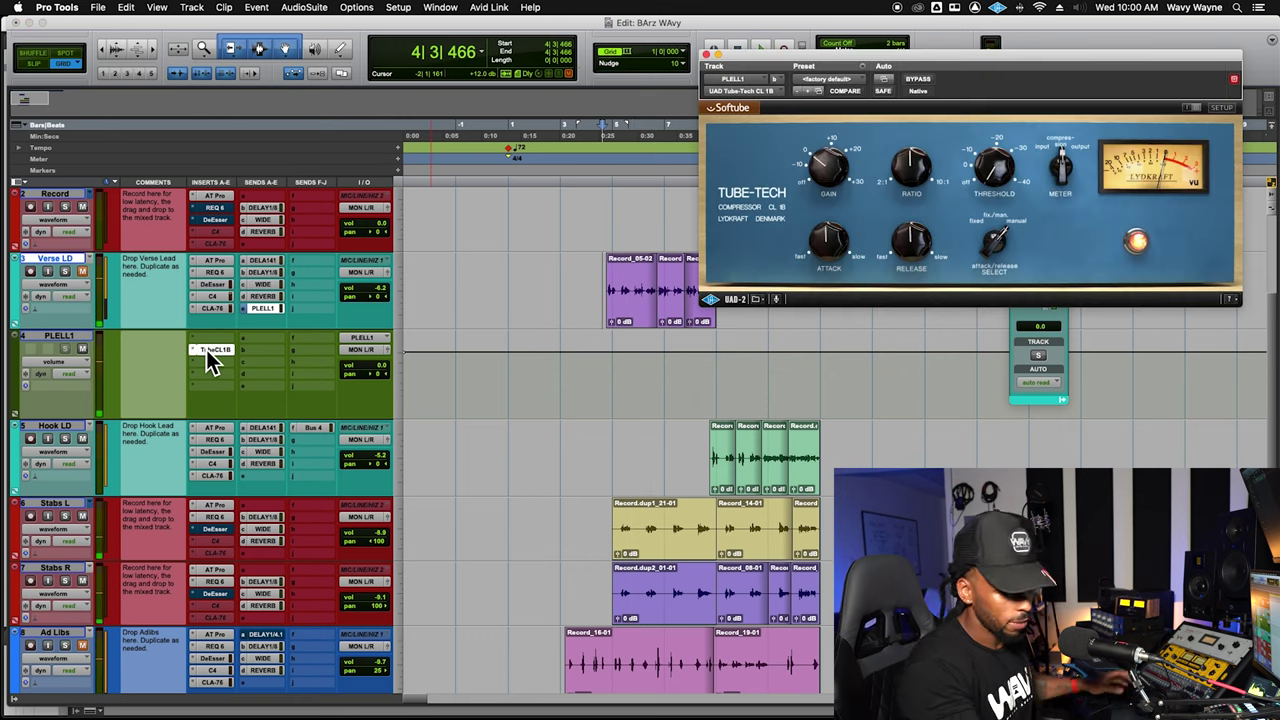
scroll(88, 516, "down", 2)
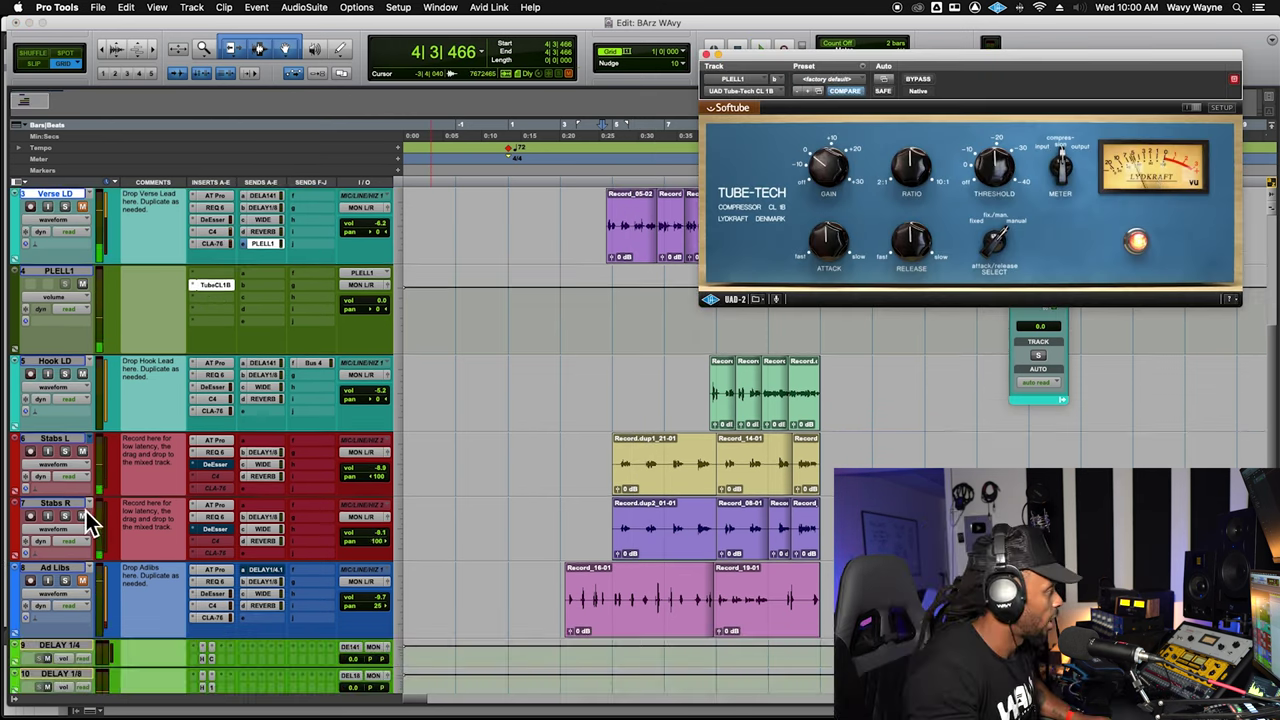
scroll(80, 508, "up", 3)
scroll(808, 527, "down", 3)
scroll(808, 525, "up", 1)
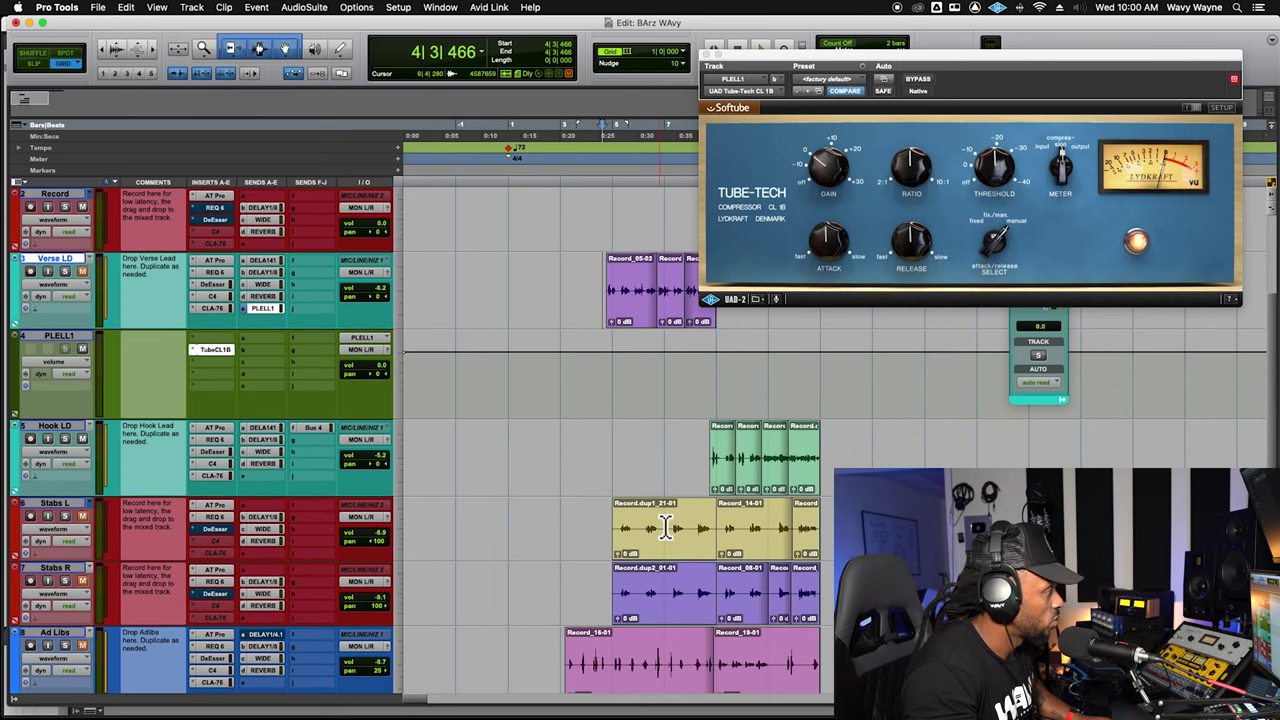
key("space")
left_click(1066, 186)
mouse_move(835, 165)
left_mouse_down()
mouse_move(833, 152)
mouse_move(845, 162)
mouse_move(850, 150)
left_mouse_up()
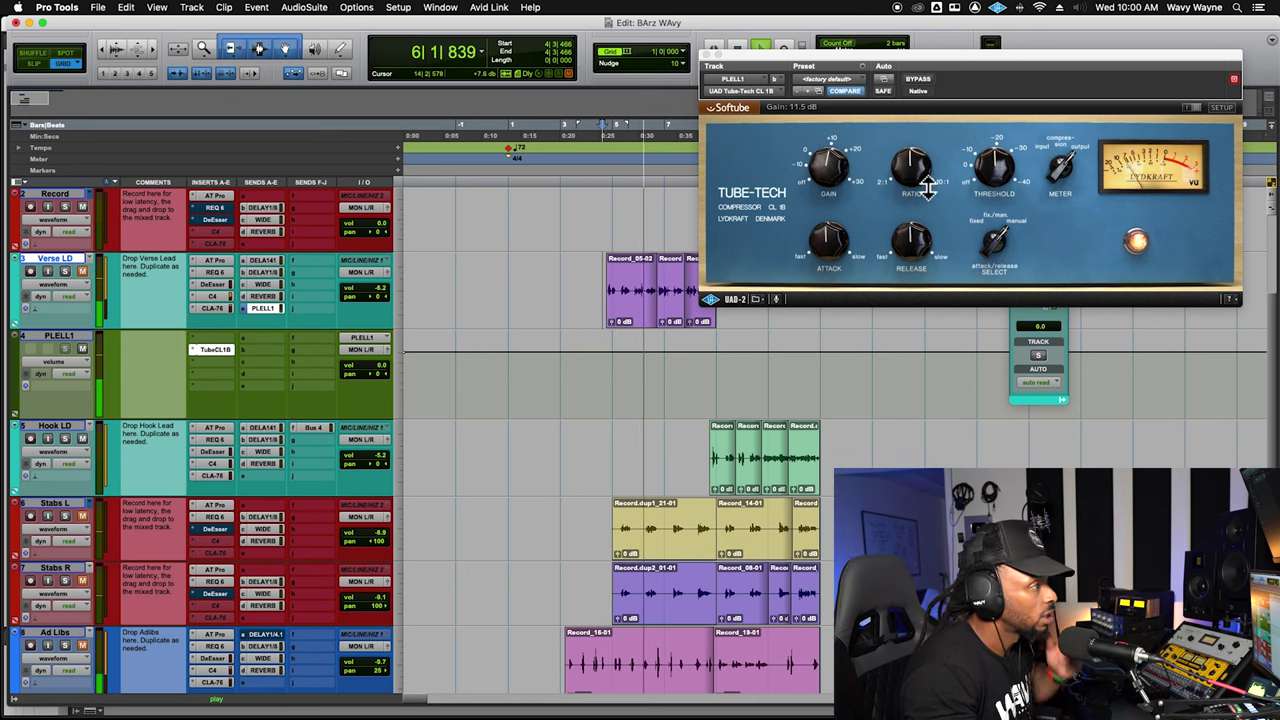
left_click(1062, 168)
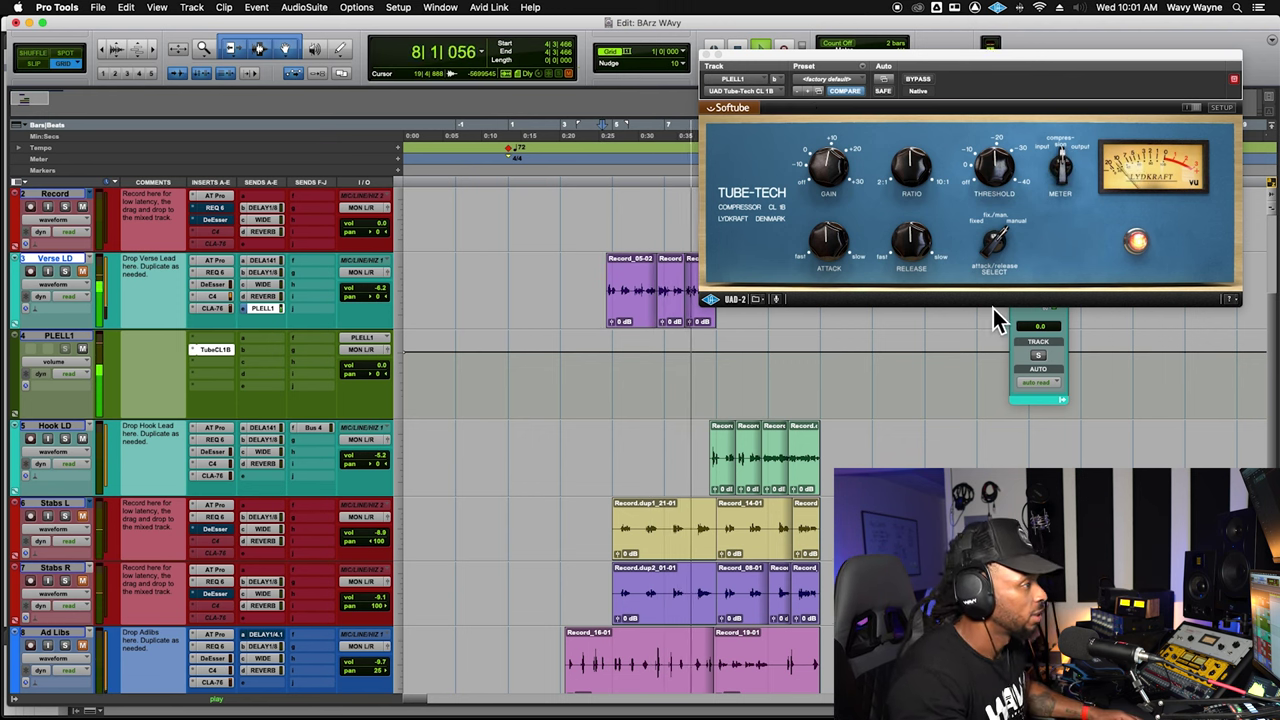
Set the compressor's ratio to 7.2 and its release to 3.3 while the verse plays
key("space")
key("space")
left_click_drag(912, 172, 912, 162)
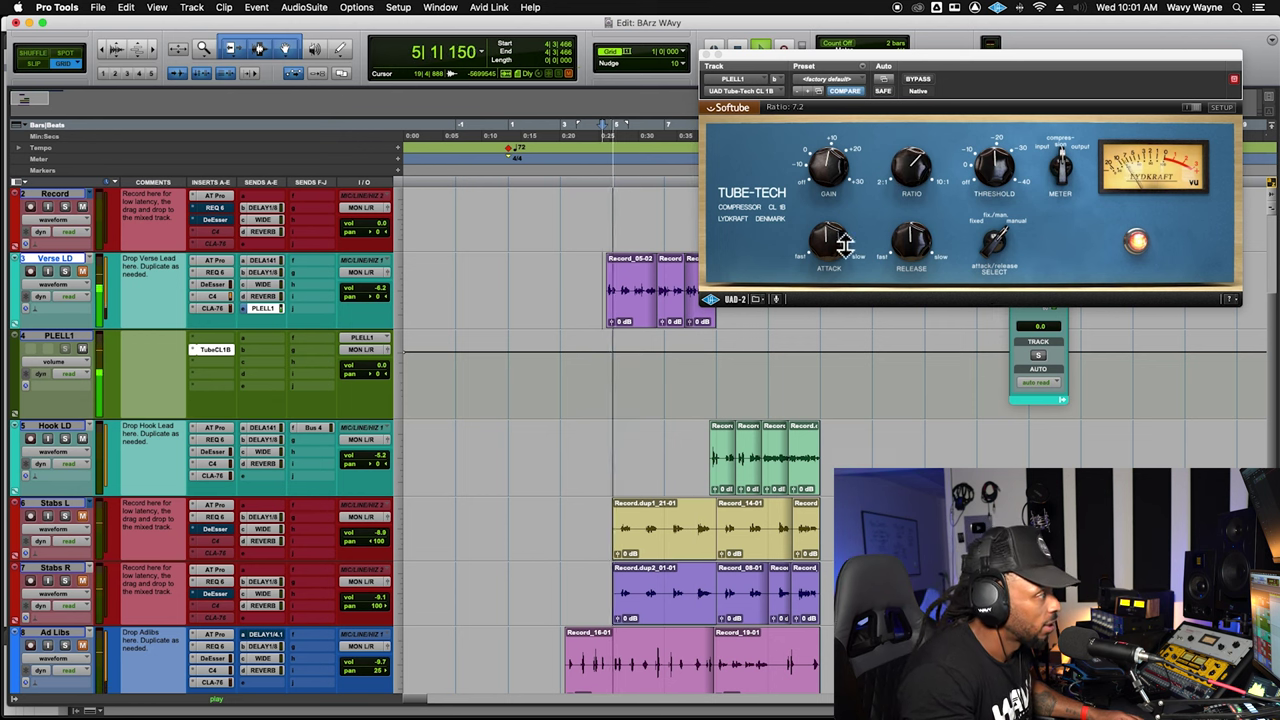
left_click_drag(910, 240, 910, 248)
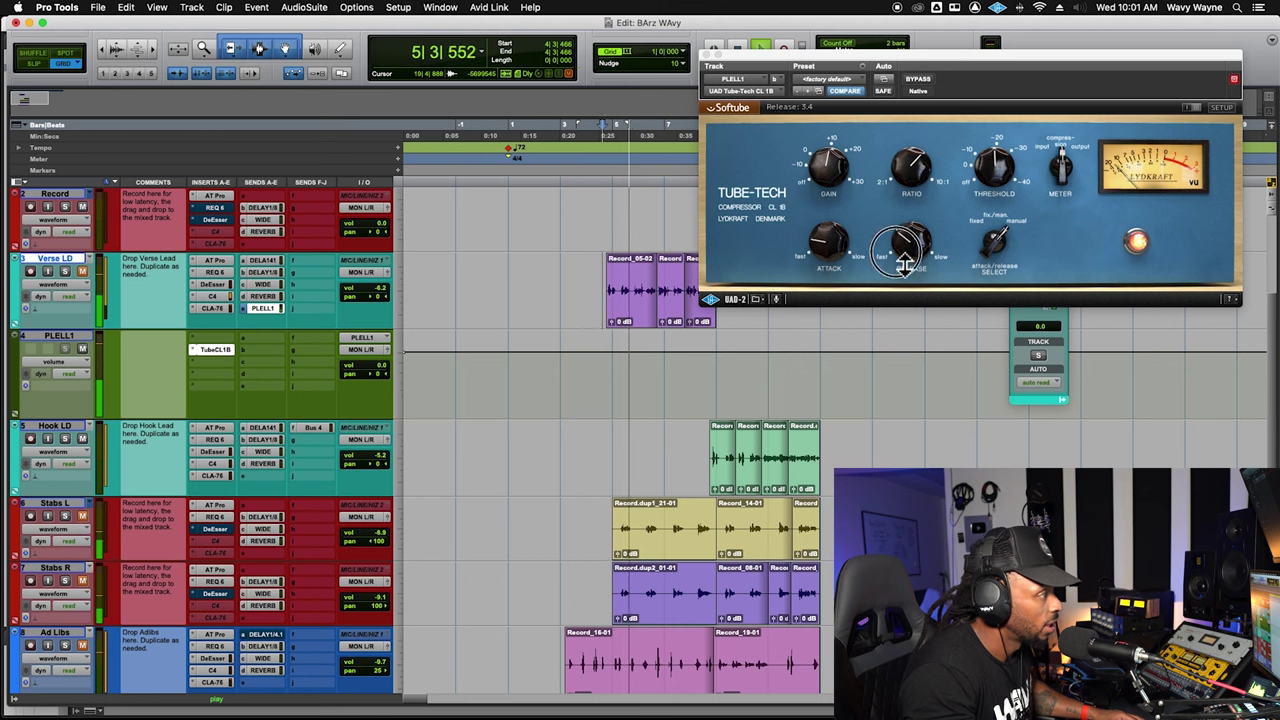
key("space")
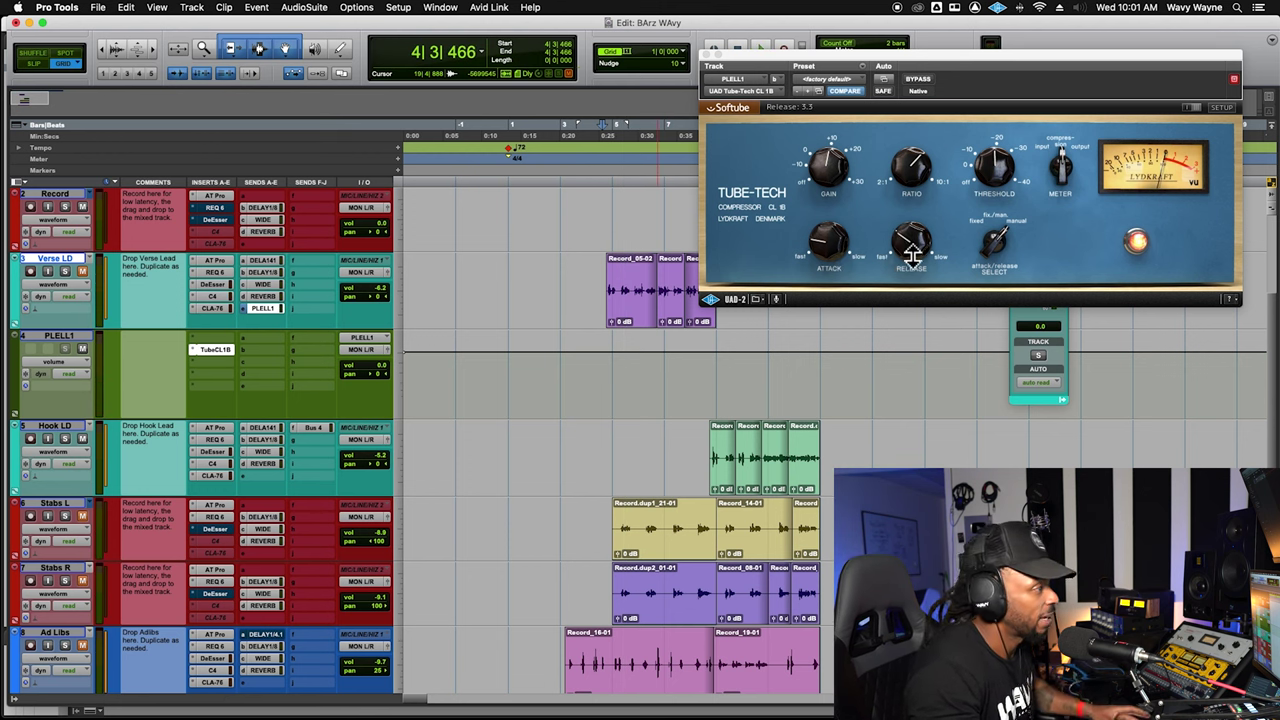
Replay the verse and set the compressor's release to 2.4, attack to 2.4 and gain to 19.2 dB
key("space")
left_click_drag(910, 253, 905, 262)
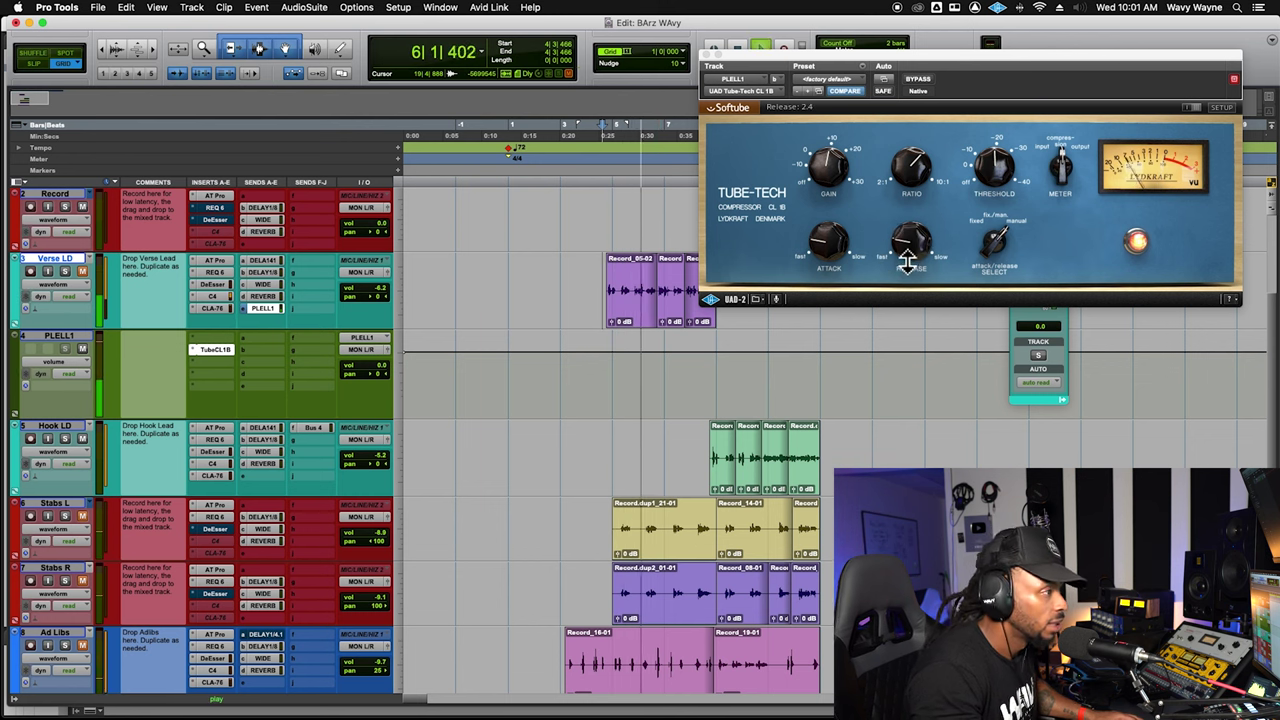
key("space")
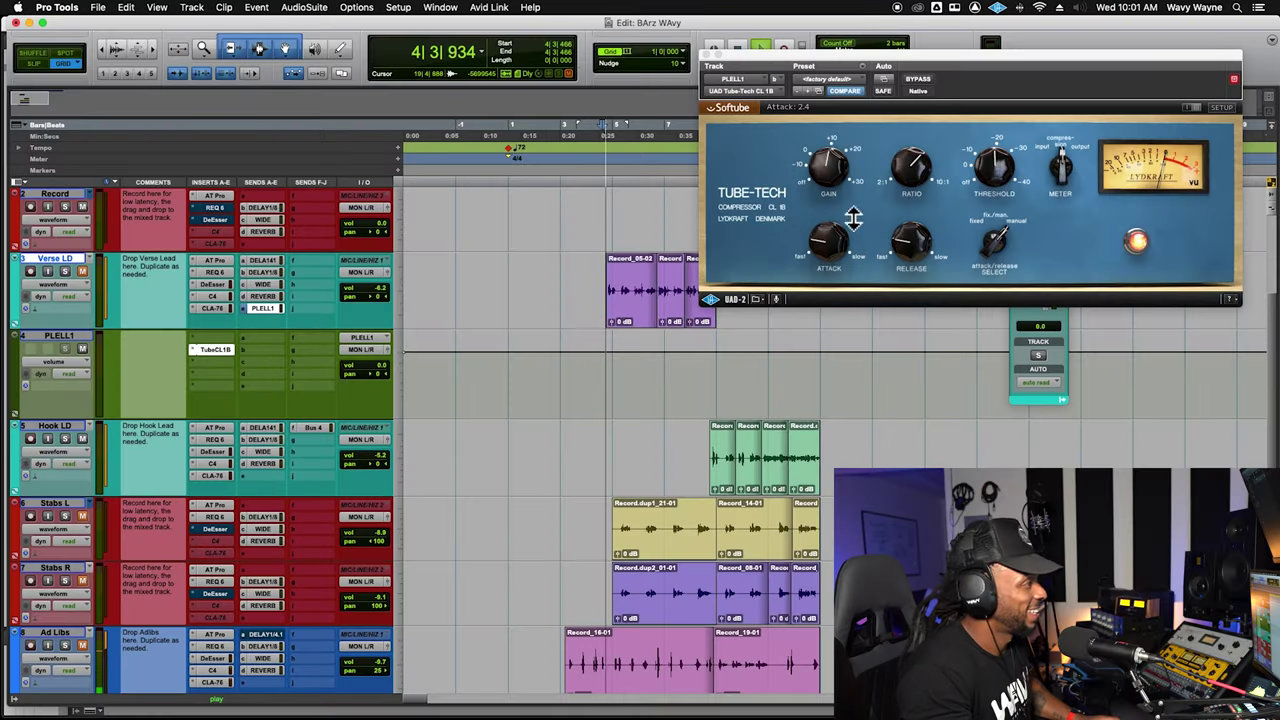
left_click_drag(820, 163, 823, 176)
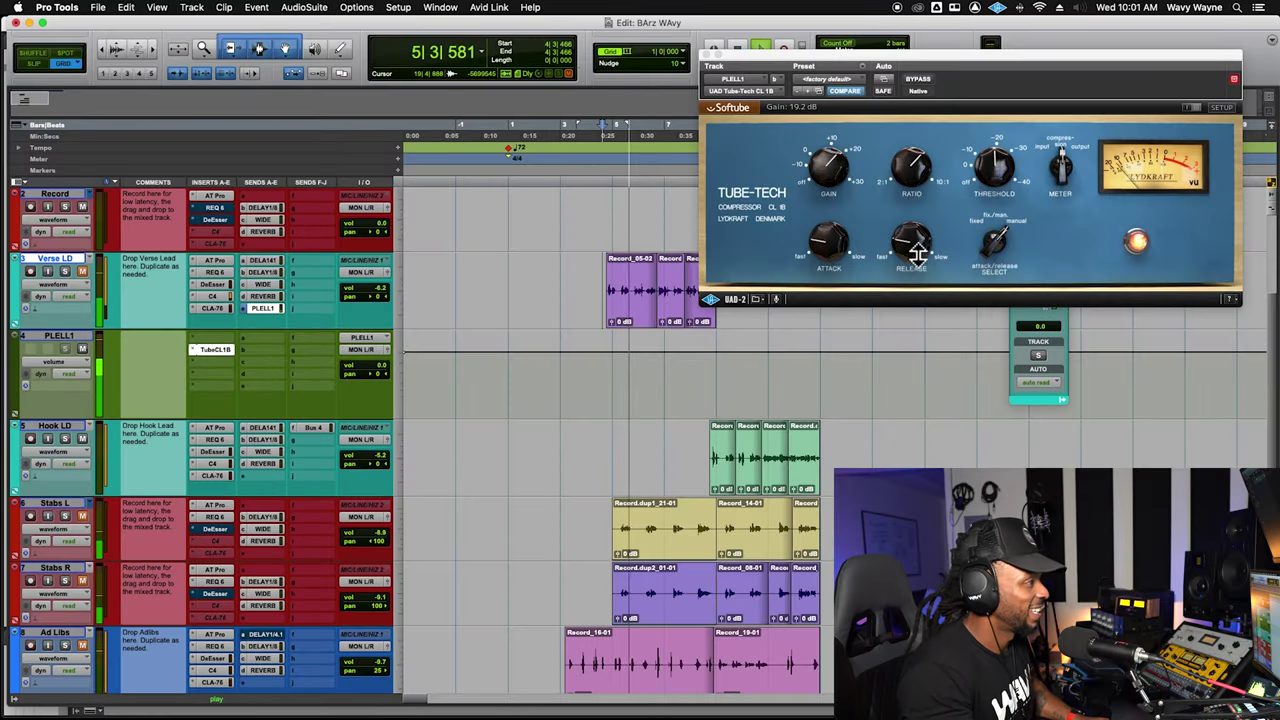
Set the compressor's threshold to -18.5 dB, stop playback and pull PLELL1's volume all the way down
left_click_drag(1012, 172, 985, 186)
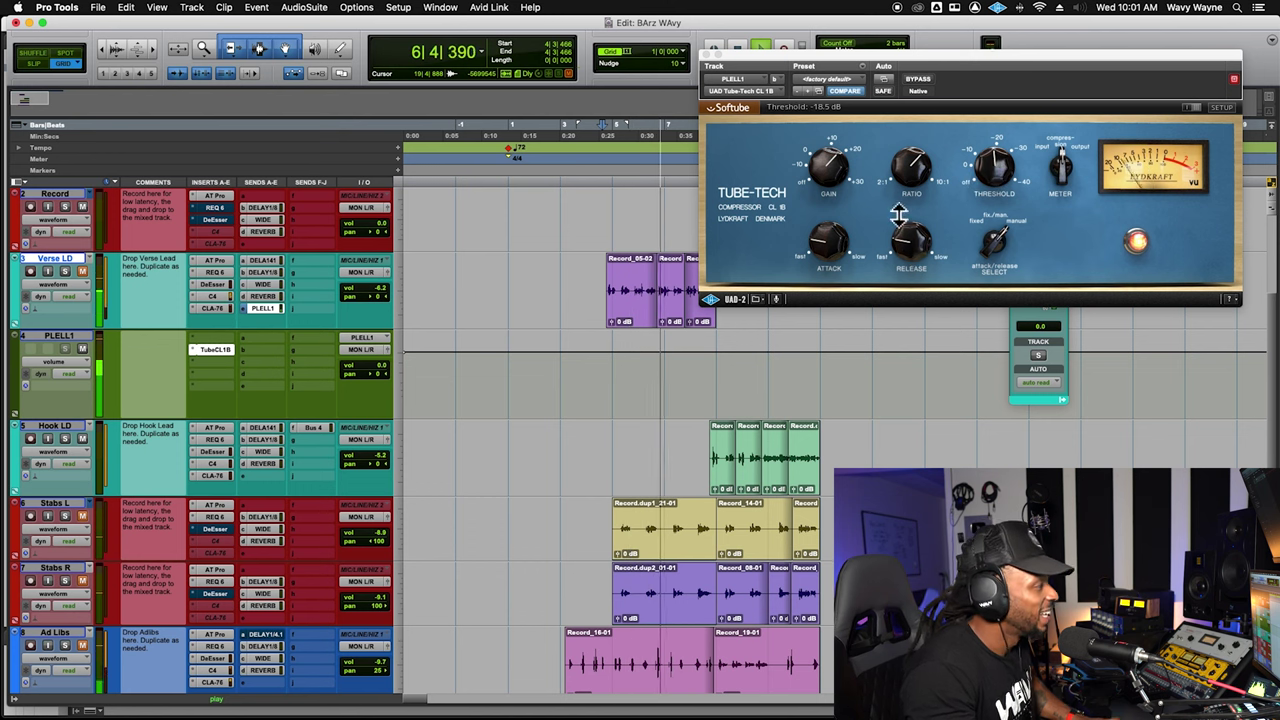
key("space")
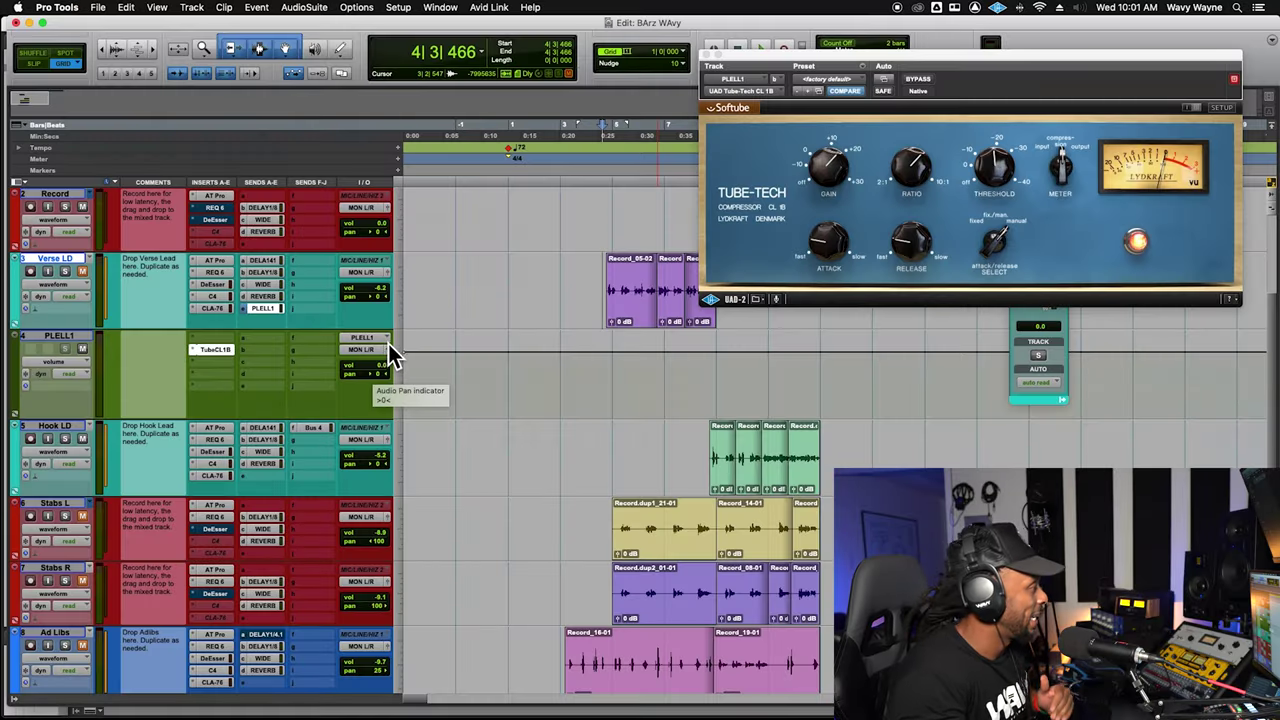
left_click_drag(388, 375, 390, 478)
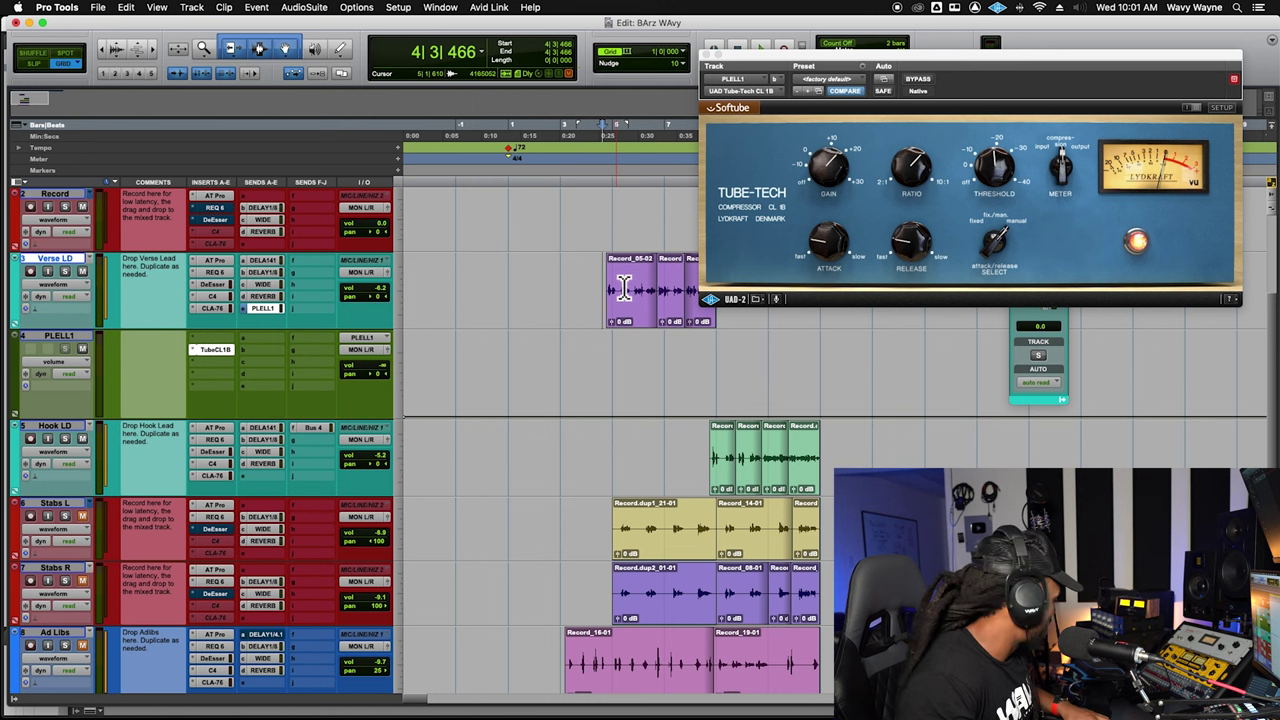
Play the verse and bring PLELL1's fader up to -25.6 dB in the Mix window
key("space")
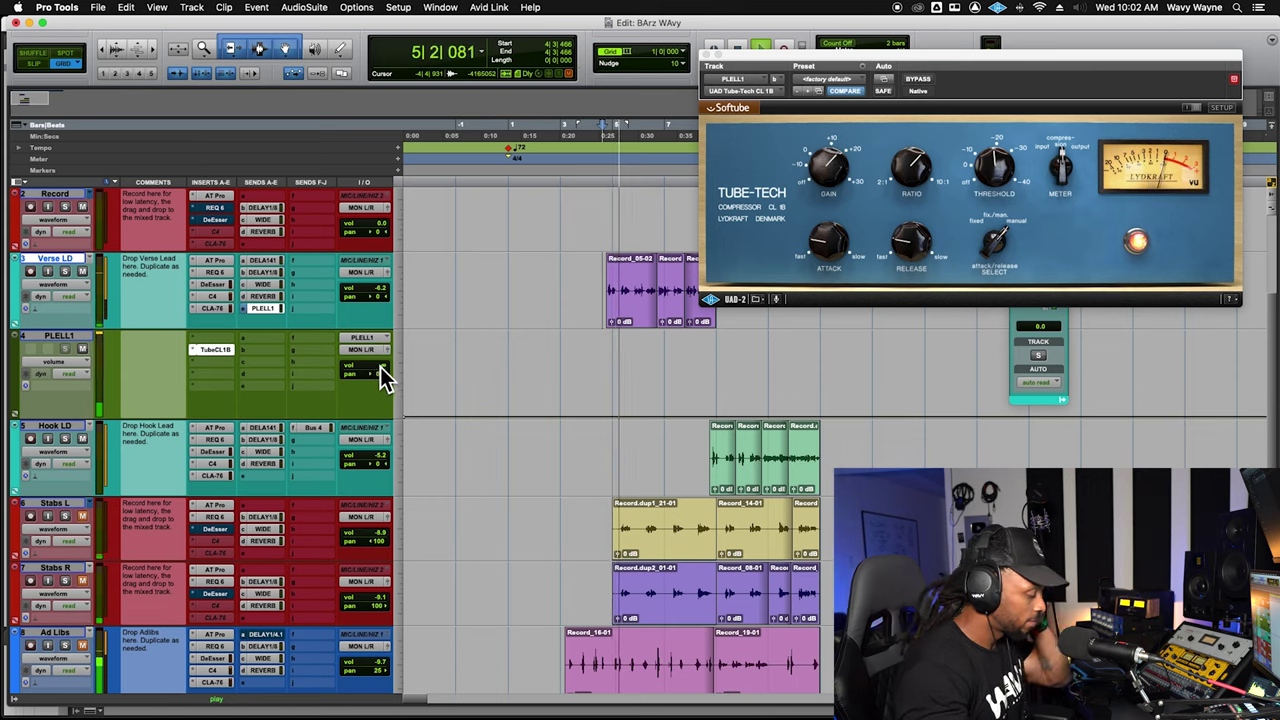
key("super+equal")
left_click_drag(246, 566, 252, 537)
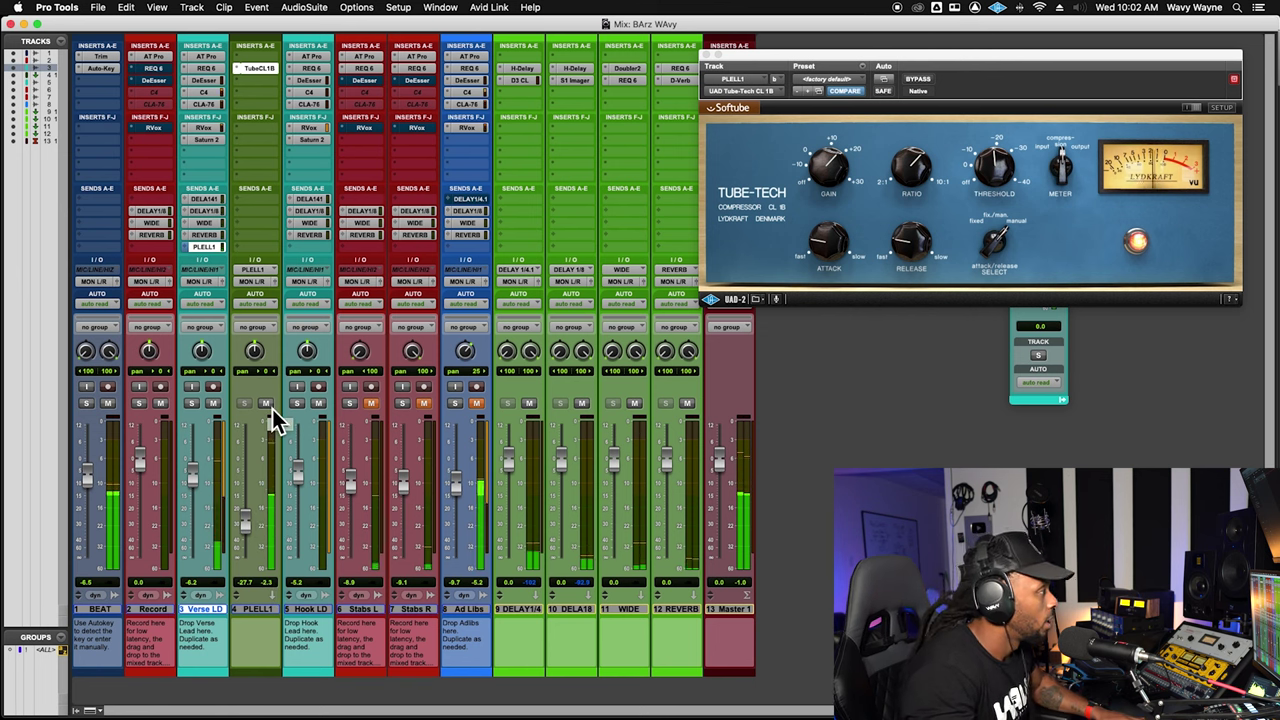
left_click_drag(251, 510, 251, 522)
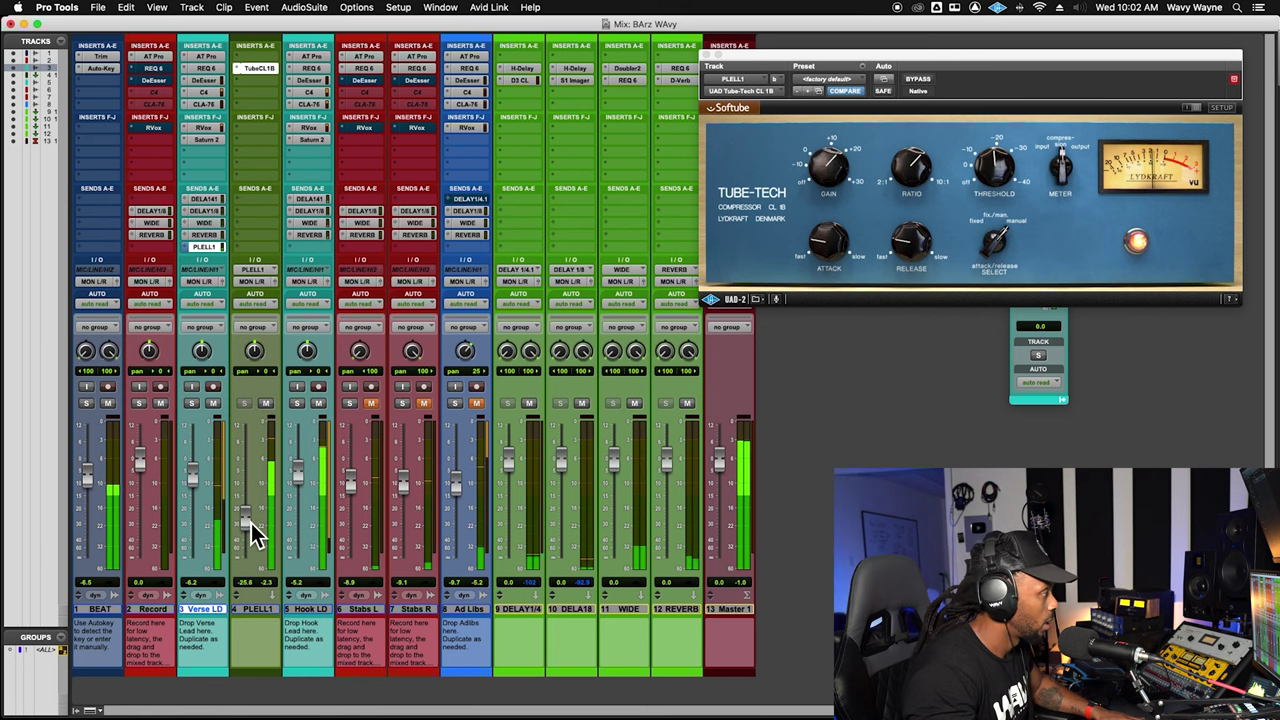
Mute and unmute PLELL1 twice during playback to compare the verse with and without the parallel compression
left_click(267, 404)
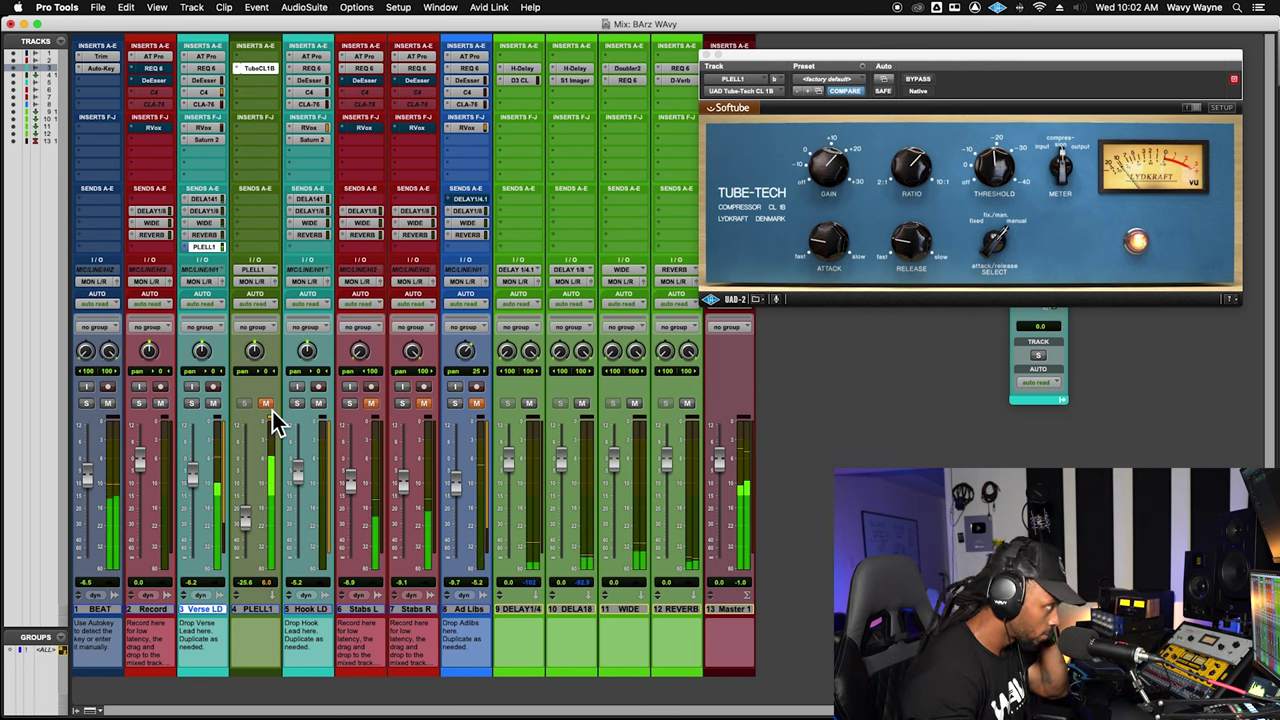
left_click(267, 404)
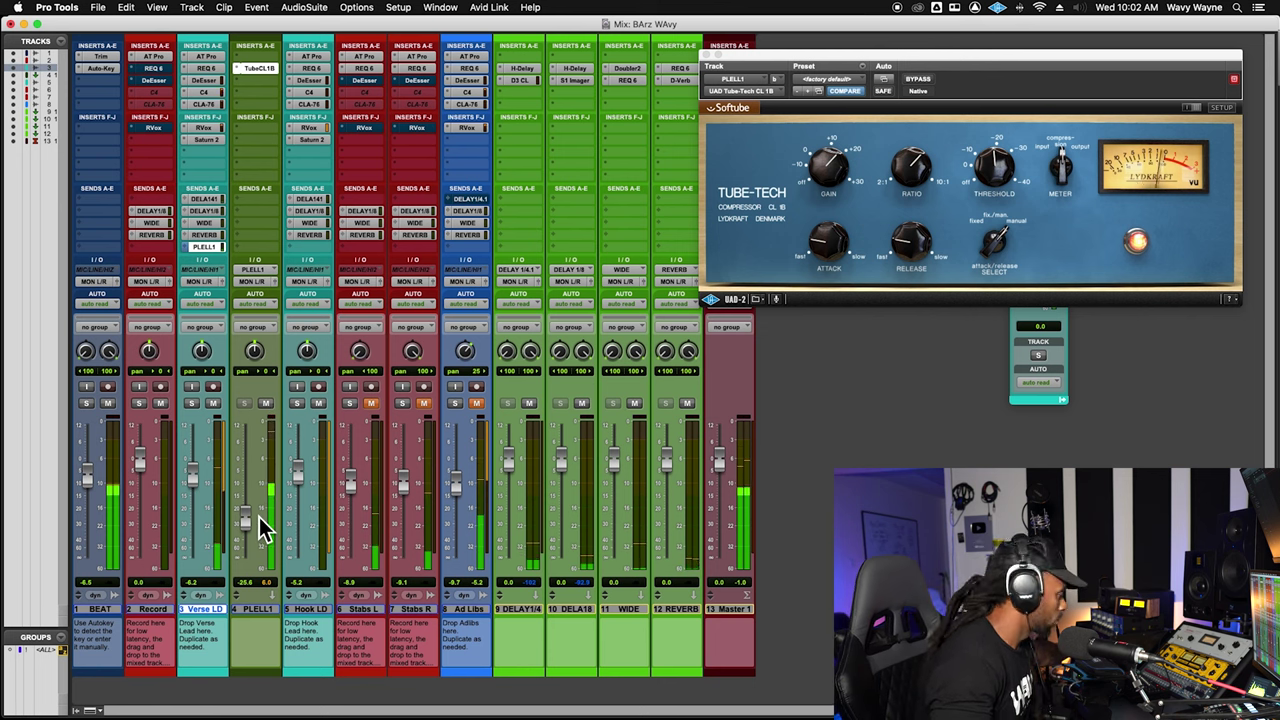
left_click(266, 404)
left_click(268, 405)
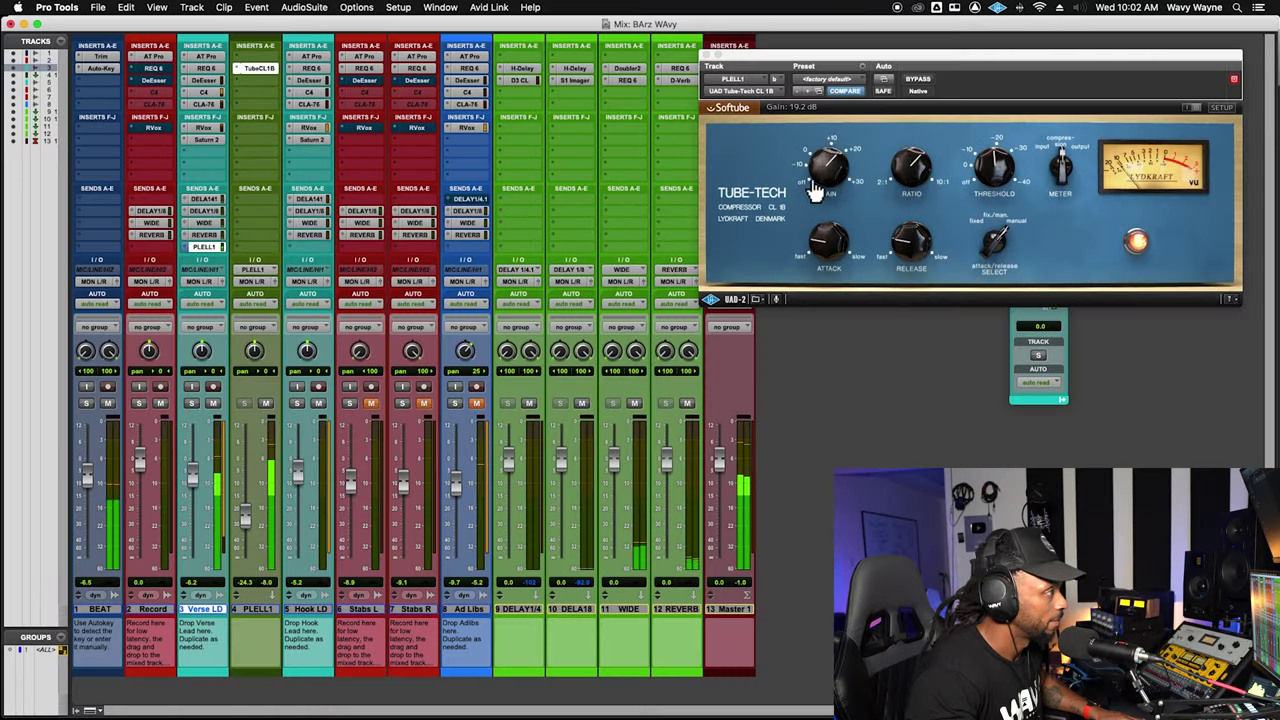
Set the compressor's gain to 15.0 dB and PLELL1's fader to -26.0 dB, muting PLELL1 briefly to compare
left_click_drag(248, 535, 249, 510)
left_click_drag(818, 163, 845, 162)
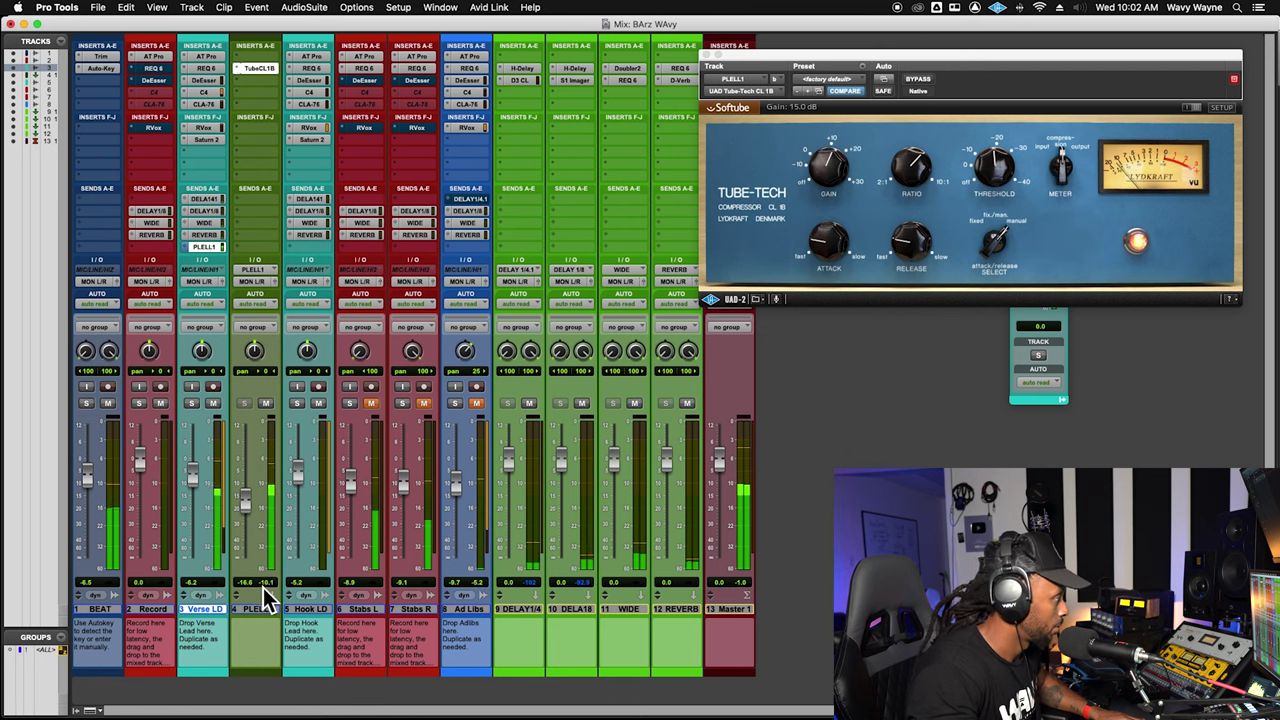
left_click_drag(254, 520, 253, 537)
left_click(268, 405)
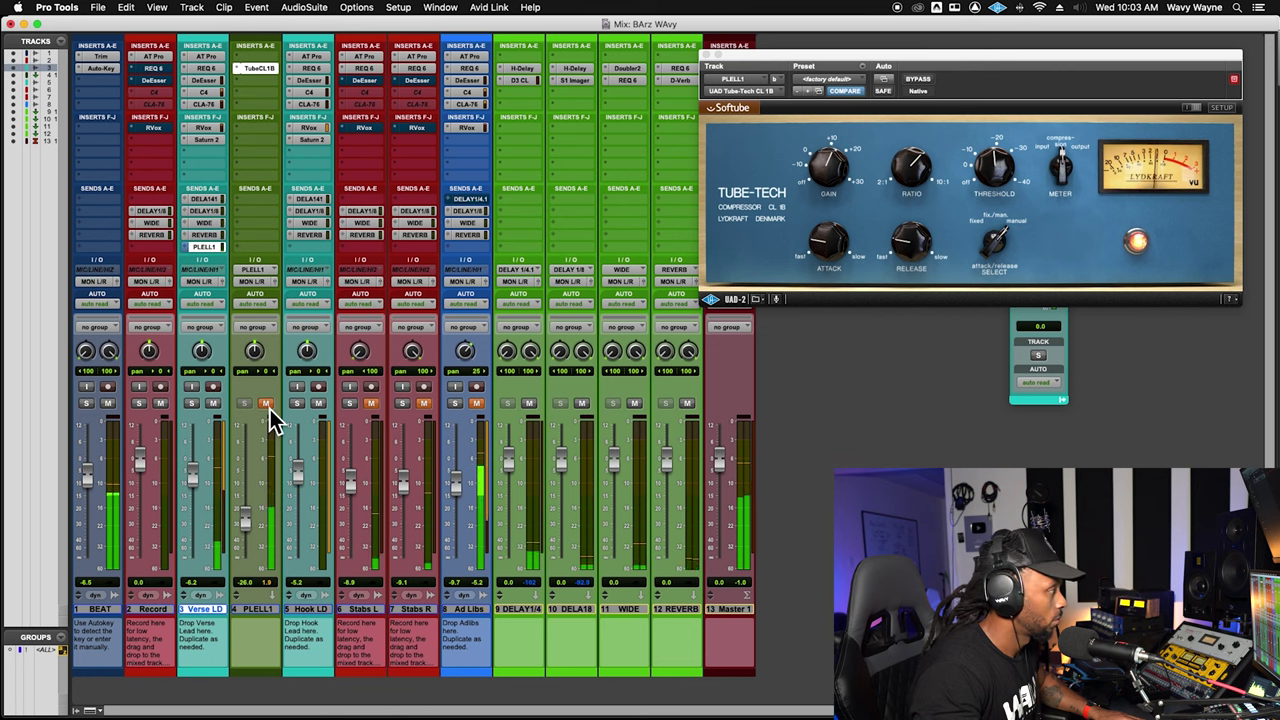
left_click(268, 405)
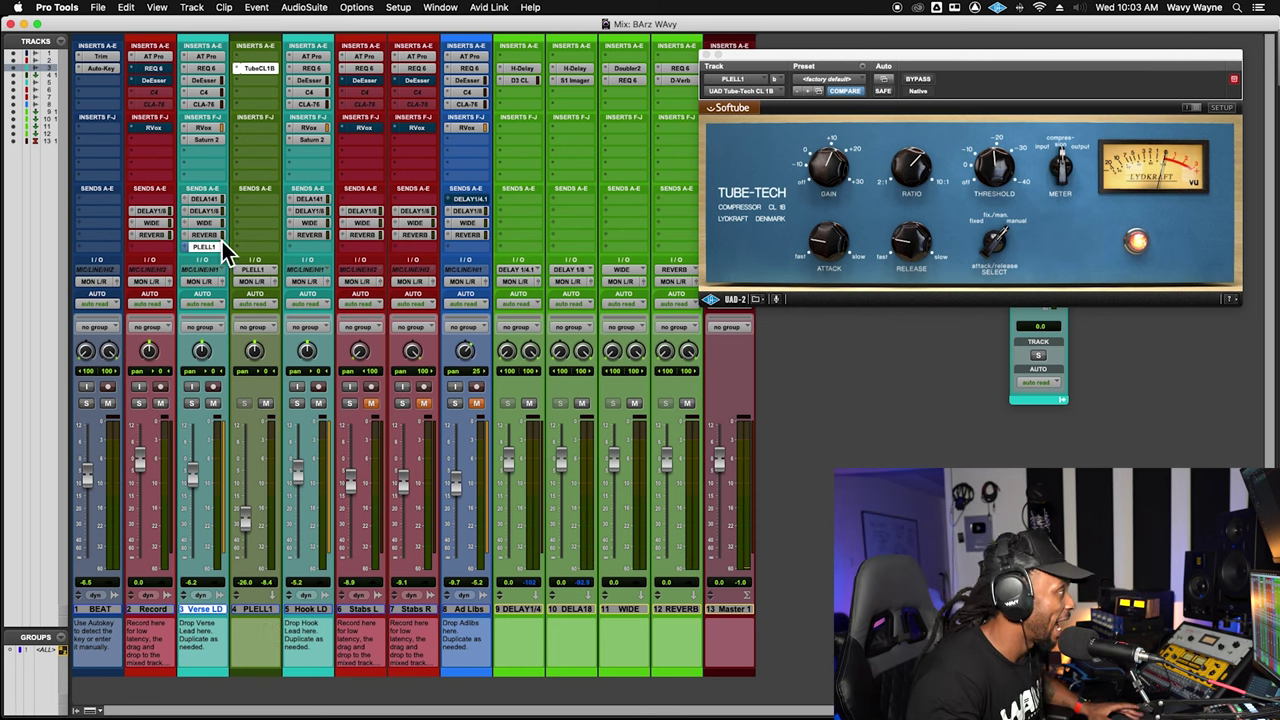
Duplicate the PLELL1 track once with all its data and pull the duplicate's fader all the way down
left_click(264, 612)
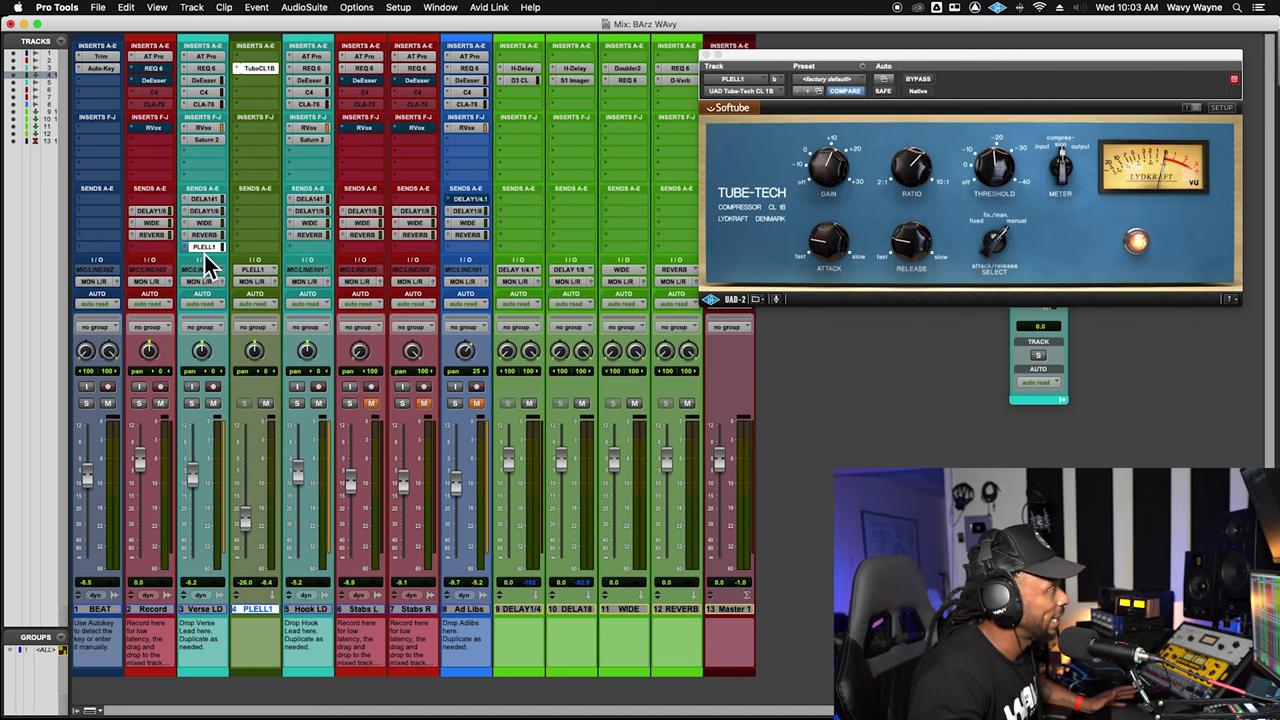
key("alt+shift+d")
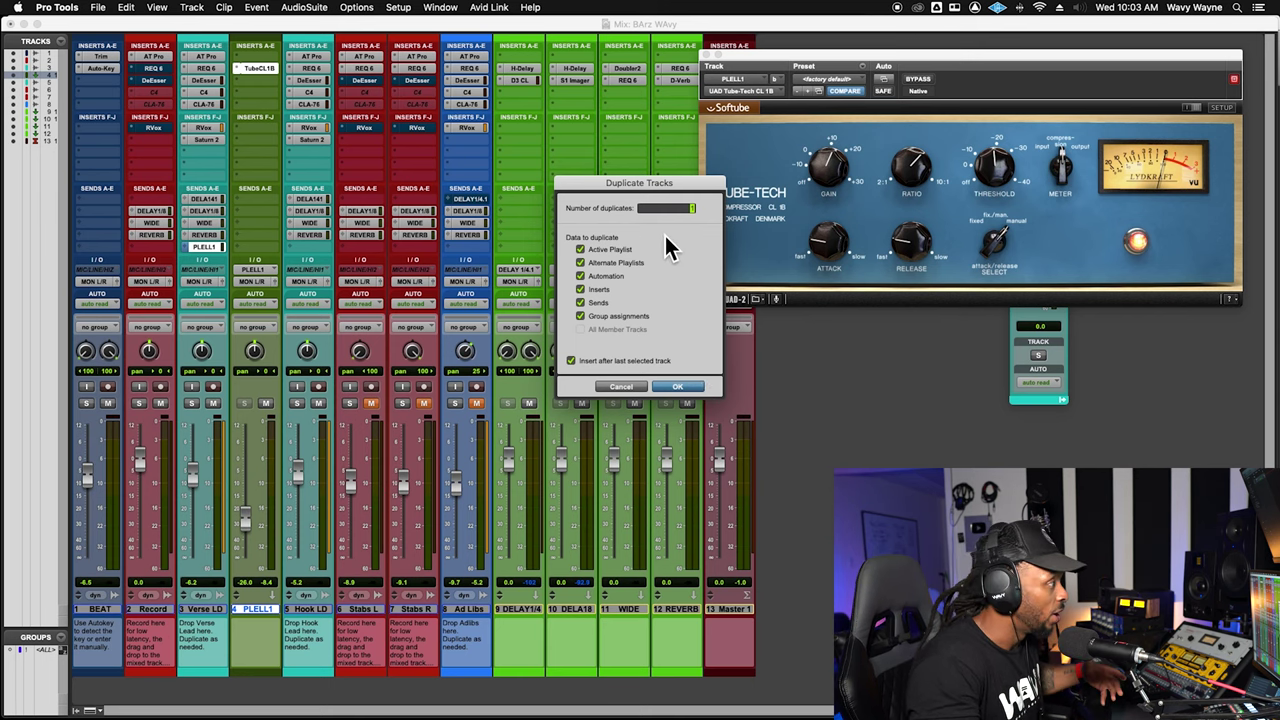
left_click(678, 387)
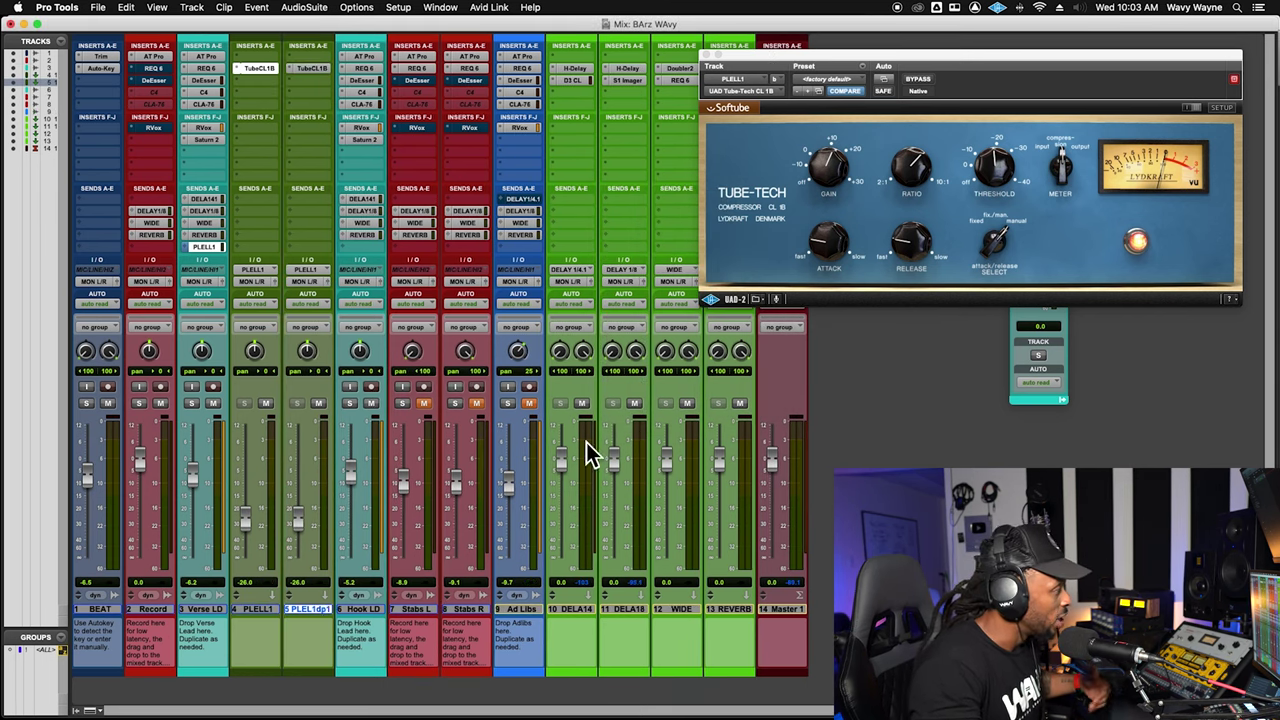
left_click_drag(299, 521, 298, 625)
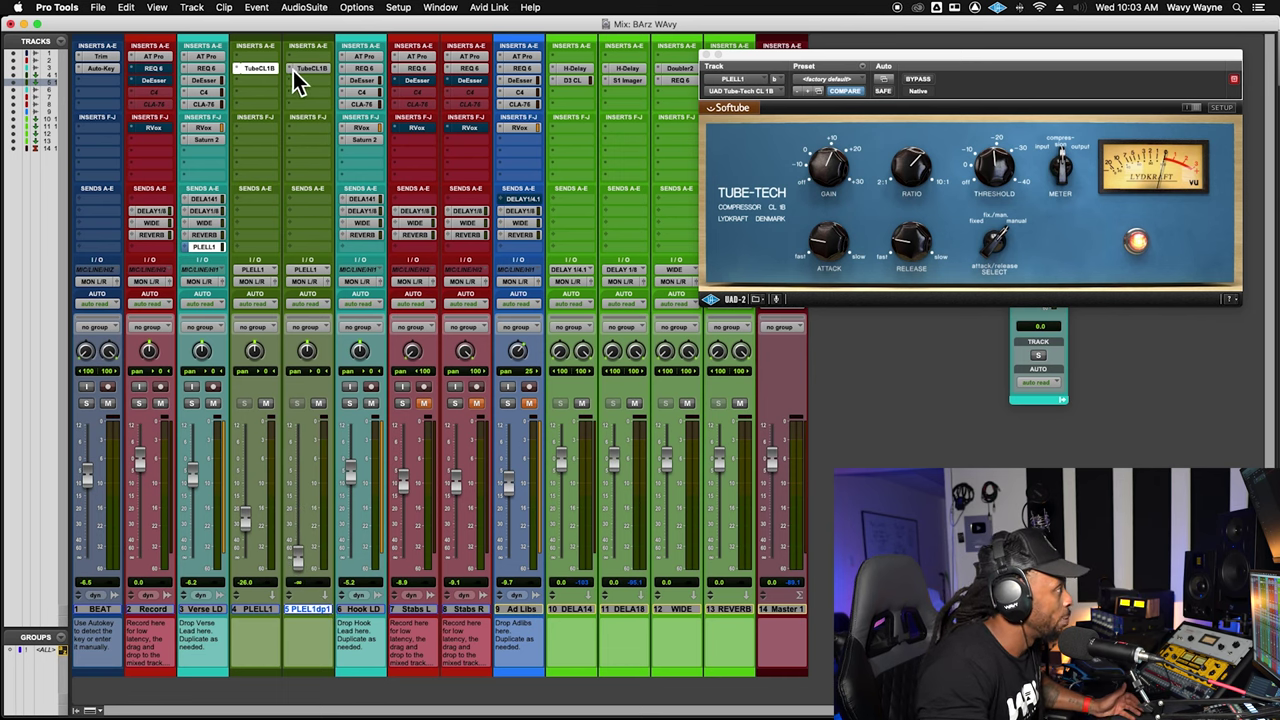
Replace the Tube-Tech compressor on the duplicated PLELL1 track with the mono Lo-Fi plug-in
left_click(293, 70)
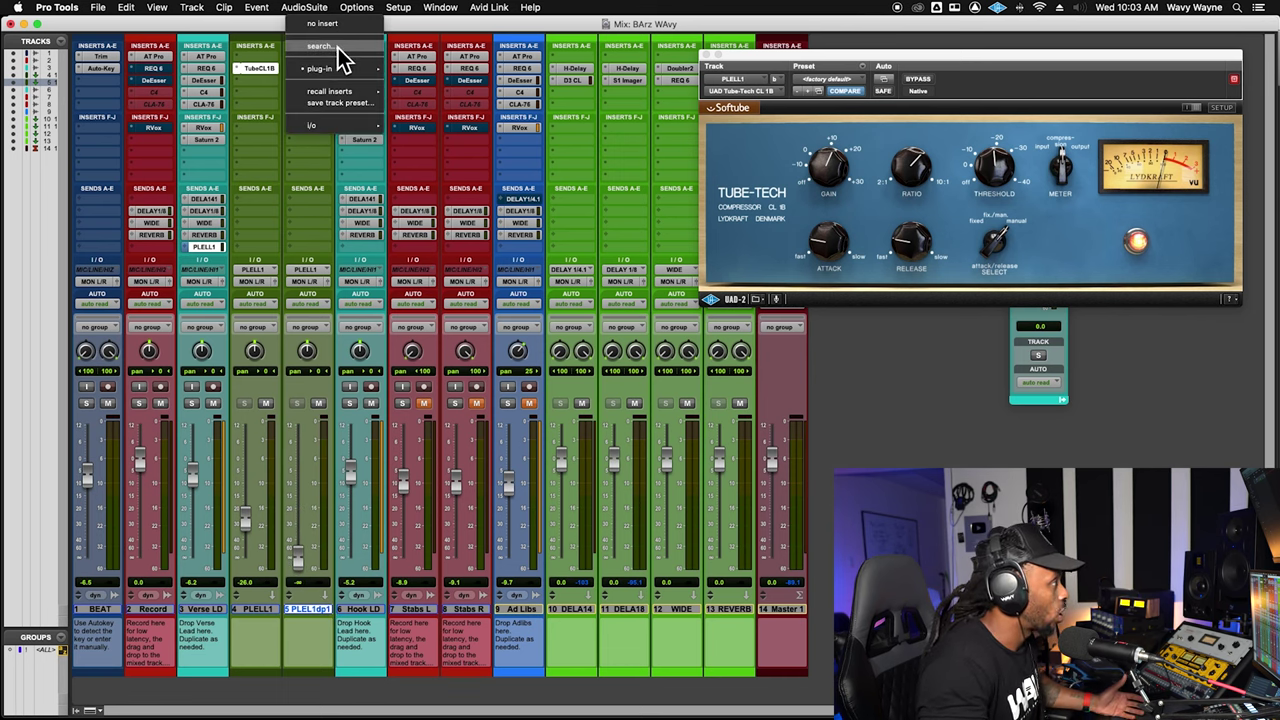
left_click(348, 55)
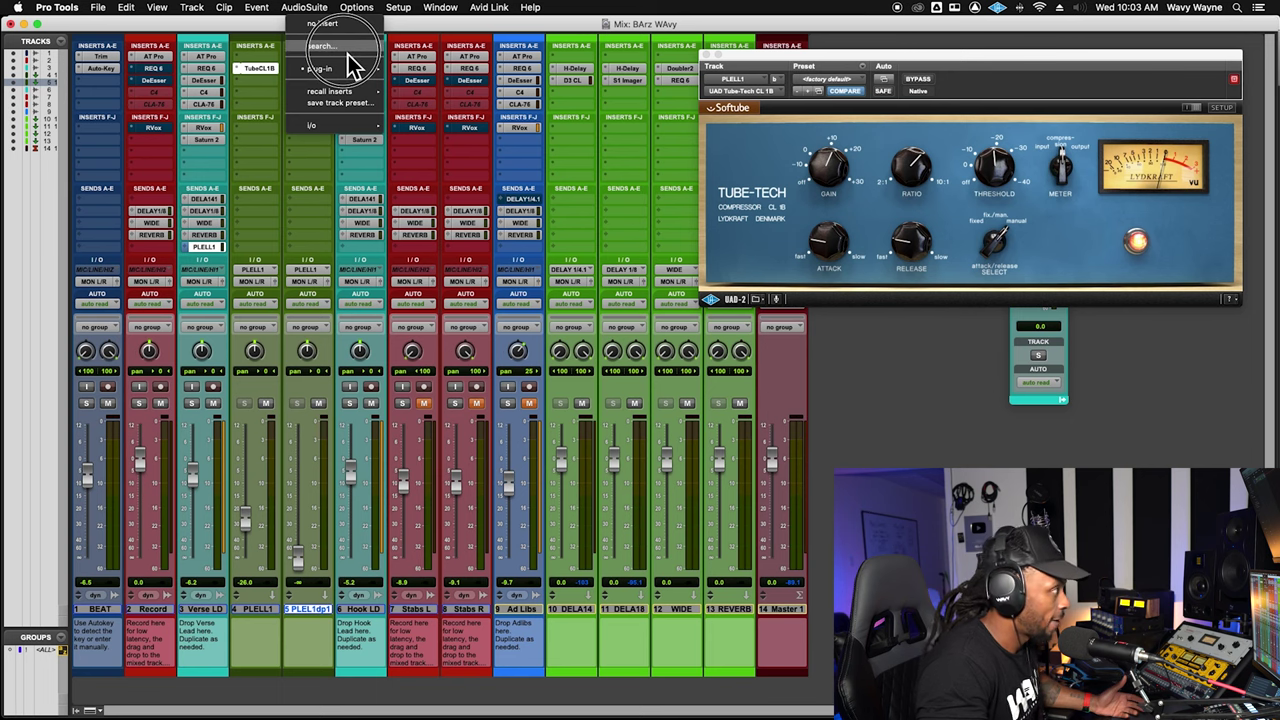
type("lo")
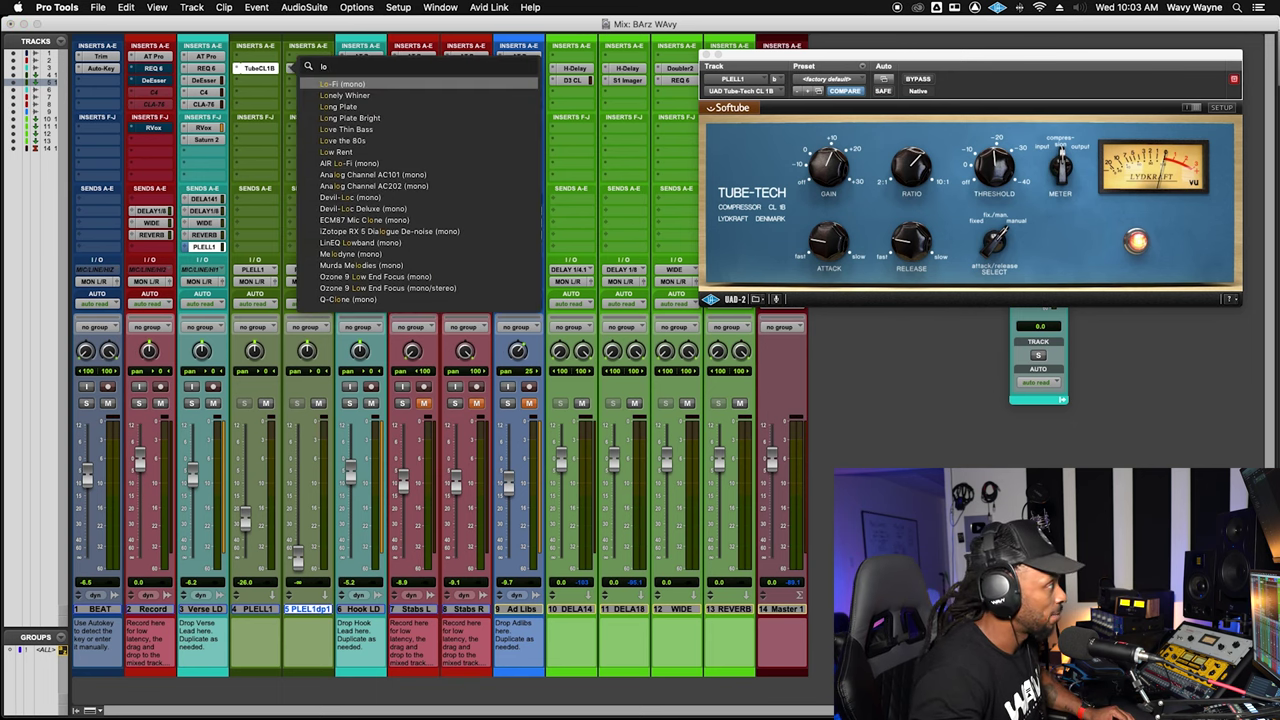
key("Return")
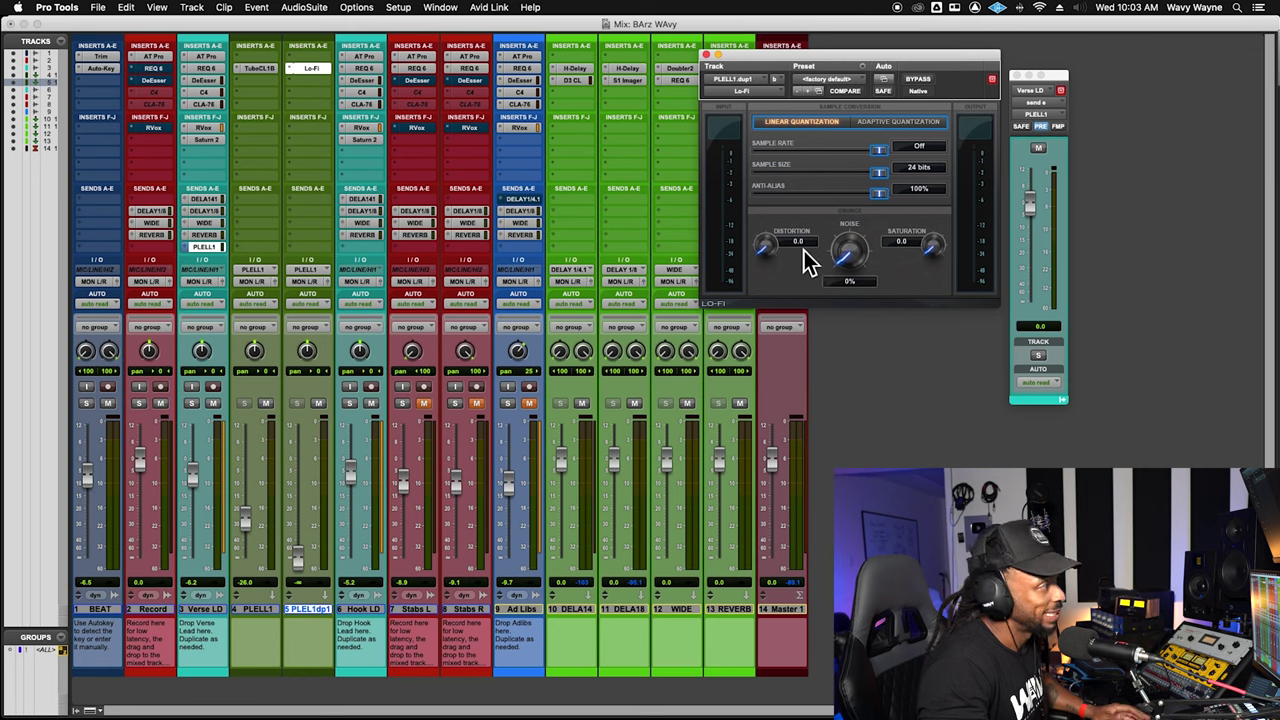
Audition the duplicate without Verse LD and PLELL1 at 0.0 dB, setting Lo-Fi to 36000 Hz sample rate, 98% anti-alias and 3.5 distortion
left_click(265, 403)
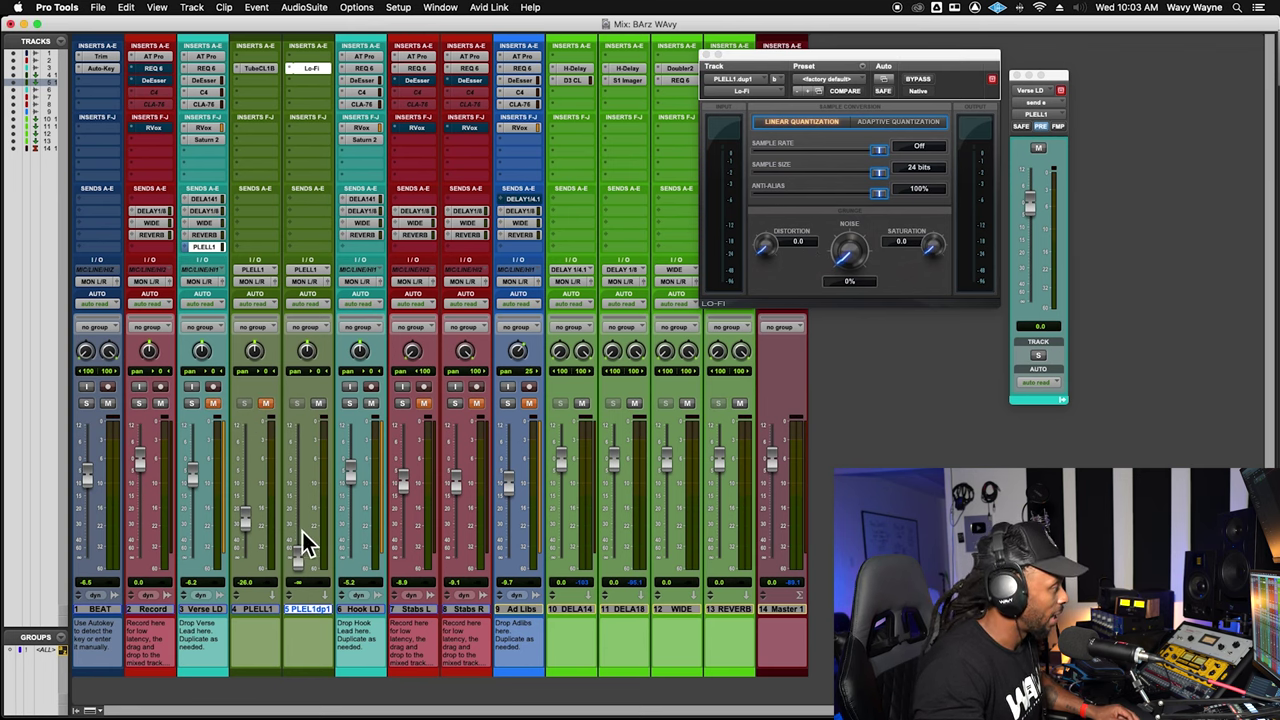
left_click_drag(297, 560, 370, 466)
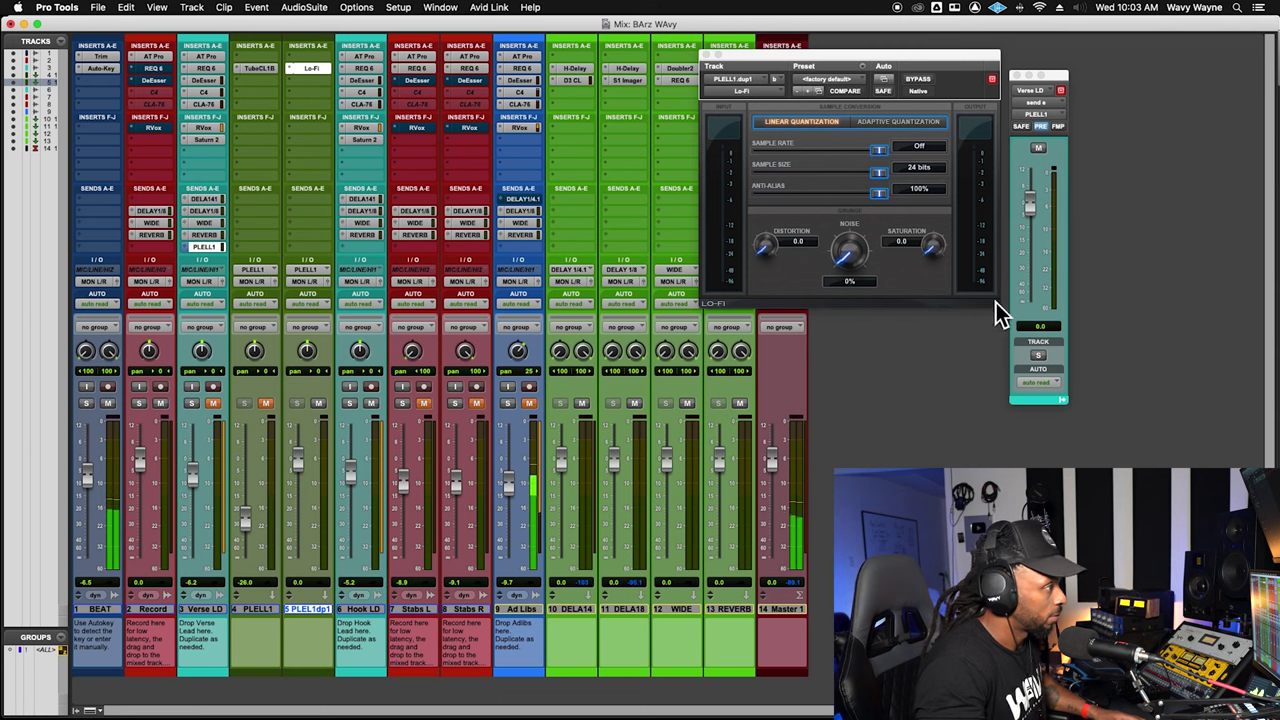
left_click_drag(791, 257, 785, 235)
left_click_drag(884, 164, 878, 166)
left_click_drag(766, 246, 768, 252)
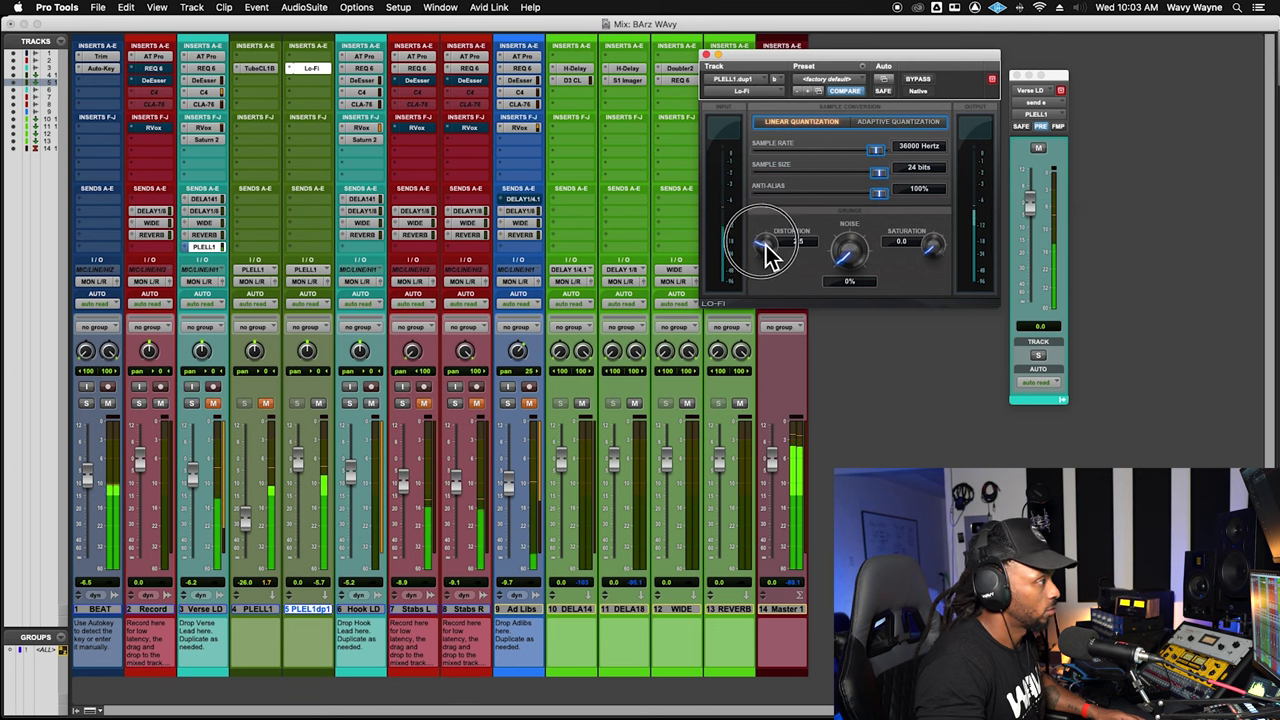
left_click_drag(884, 200, 880, 158)
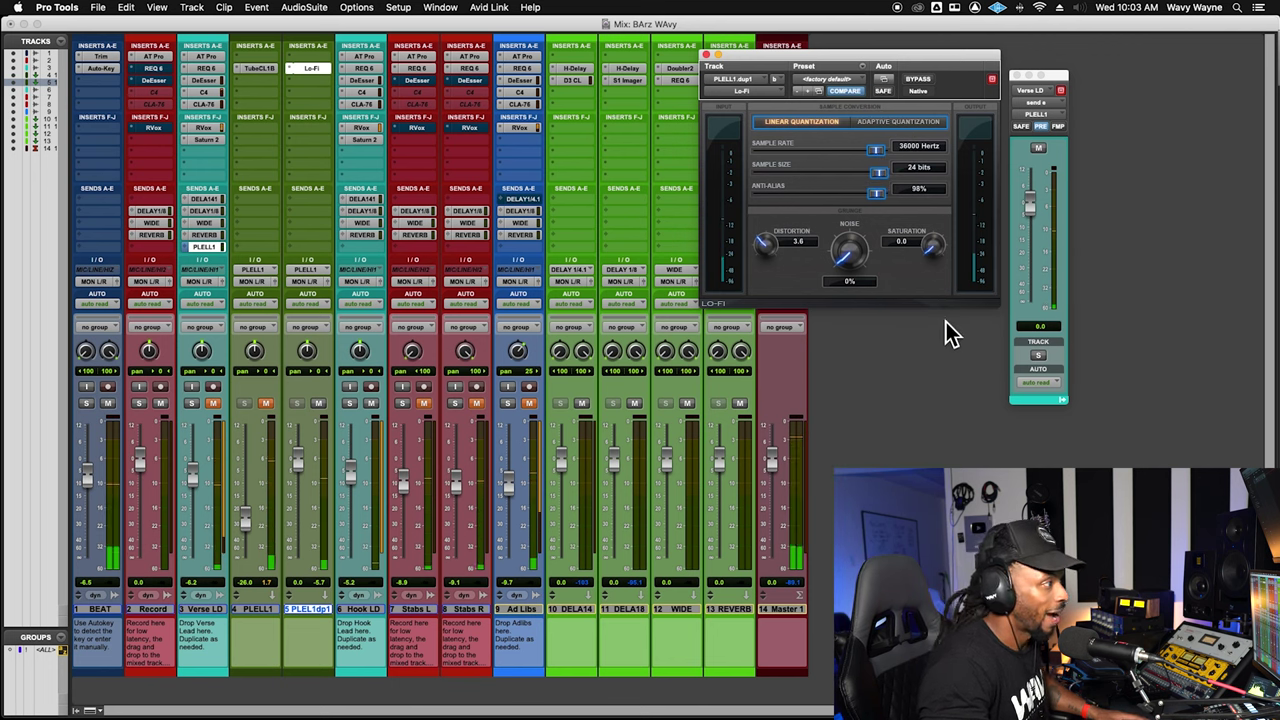
left_click(760, 250)
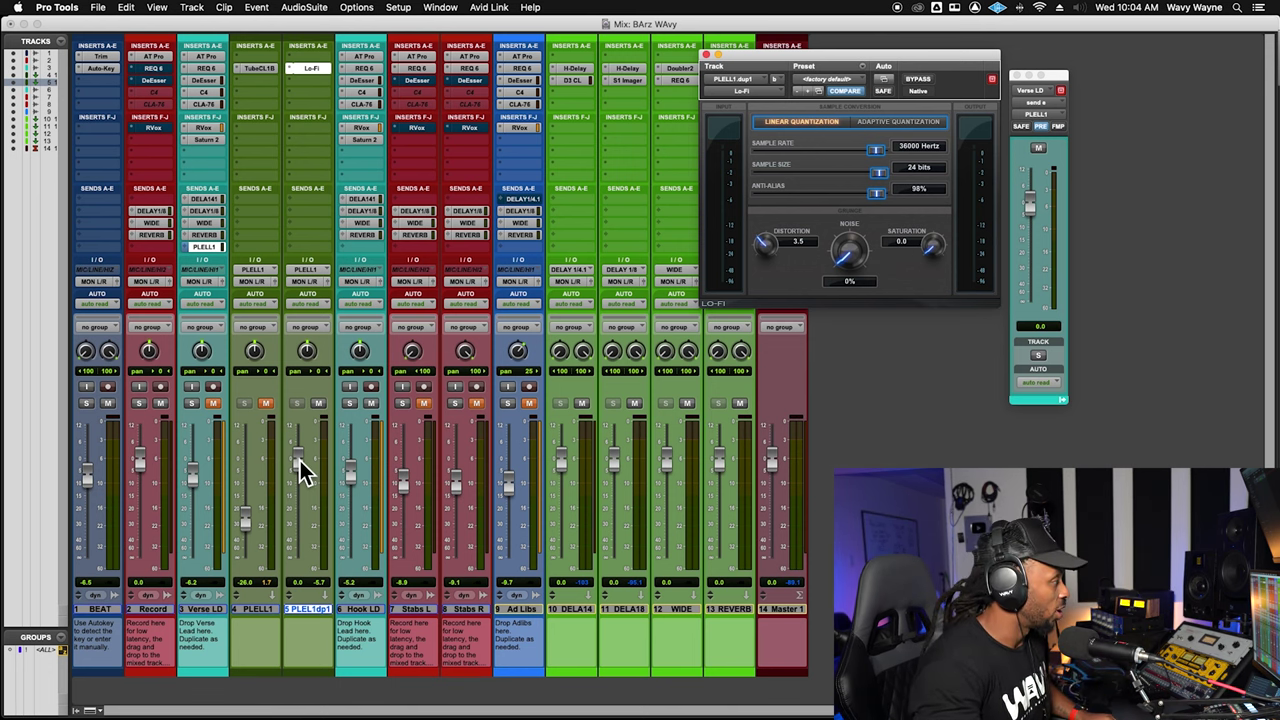
Replay the verse with Verse LD and PLELL1 unmuted, setting Lo-Fi's distortion to 3.4 and the duplicate's fader to -41.0 dB
left_click_drag(300, 466, 306, 666)
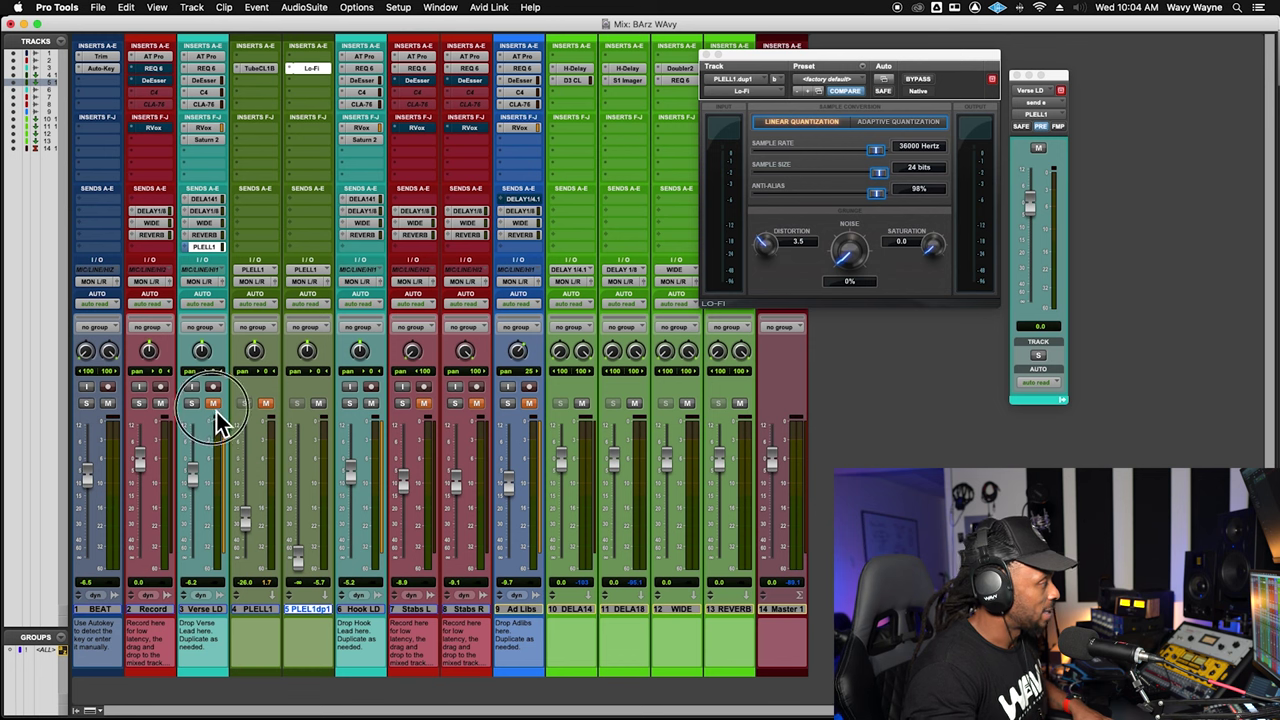
key("space")
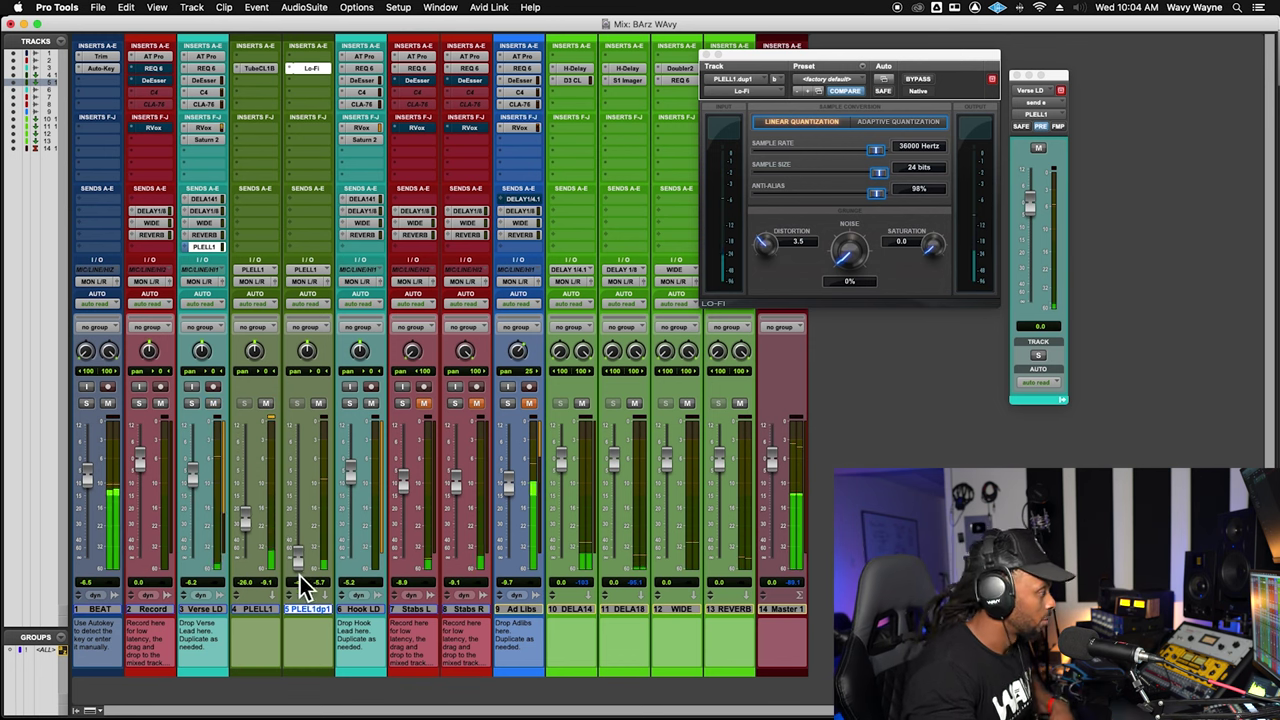
left_click_drag(301, 564, 300, 543)
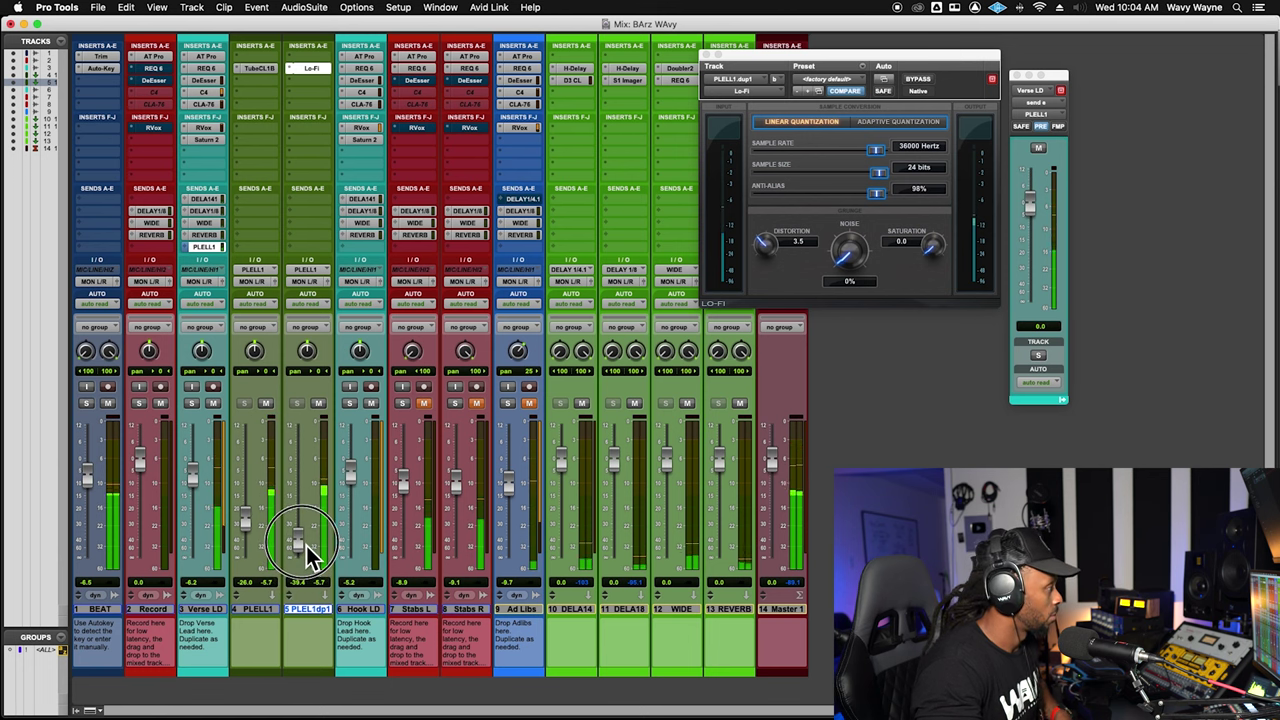
left_click(765, 254)
left_click_drag(765, 254, 763, 271)
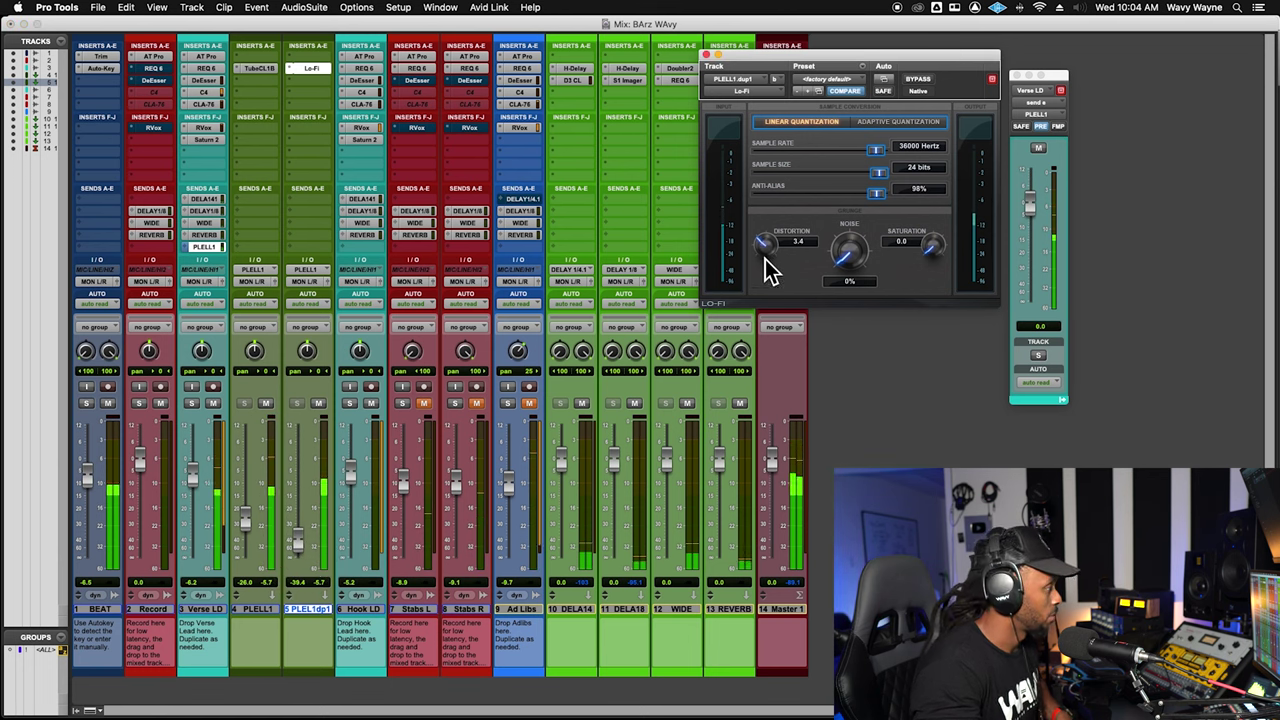
left_click_drag(297, 548, 305, 555)
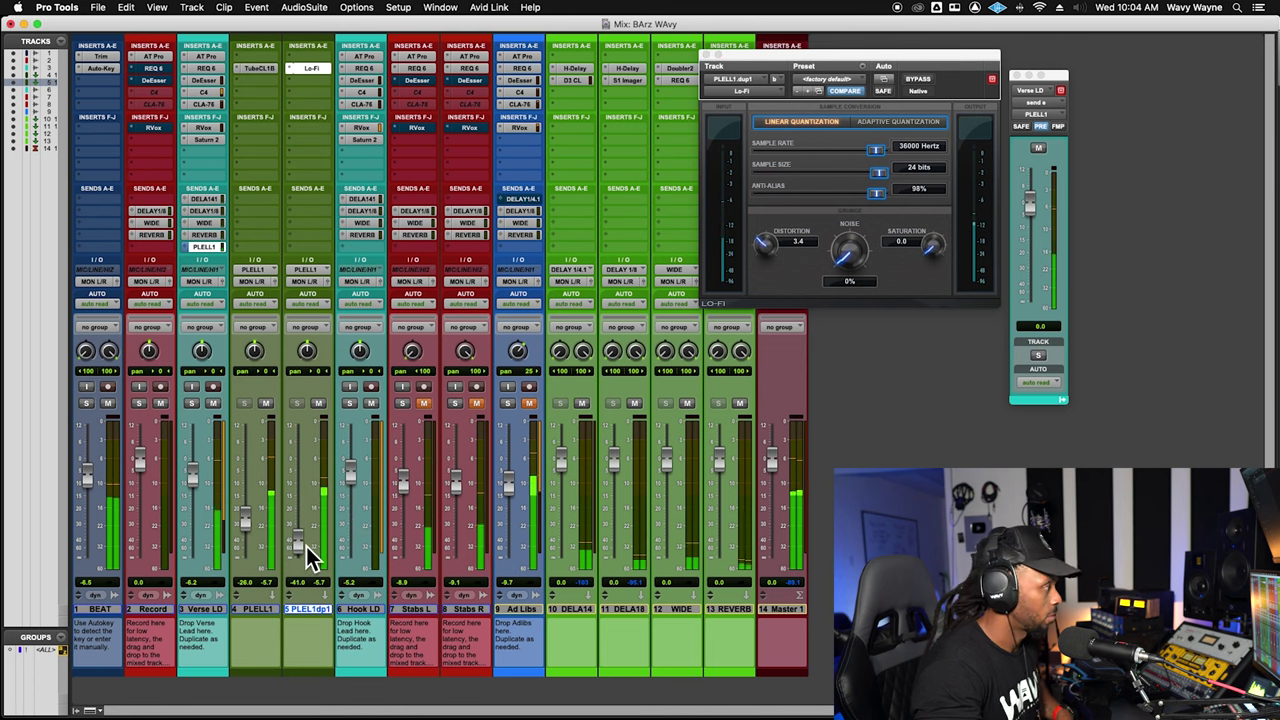
Mute and unmute the duplicate to compare its effect, and set Lo-Fi's anti-alias to 94%
left_click(318, 404)
left_click(318, 404)
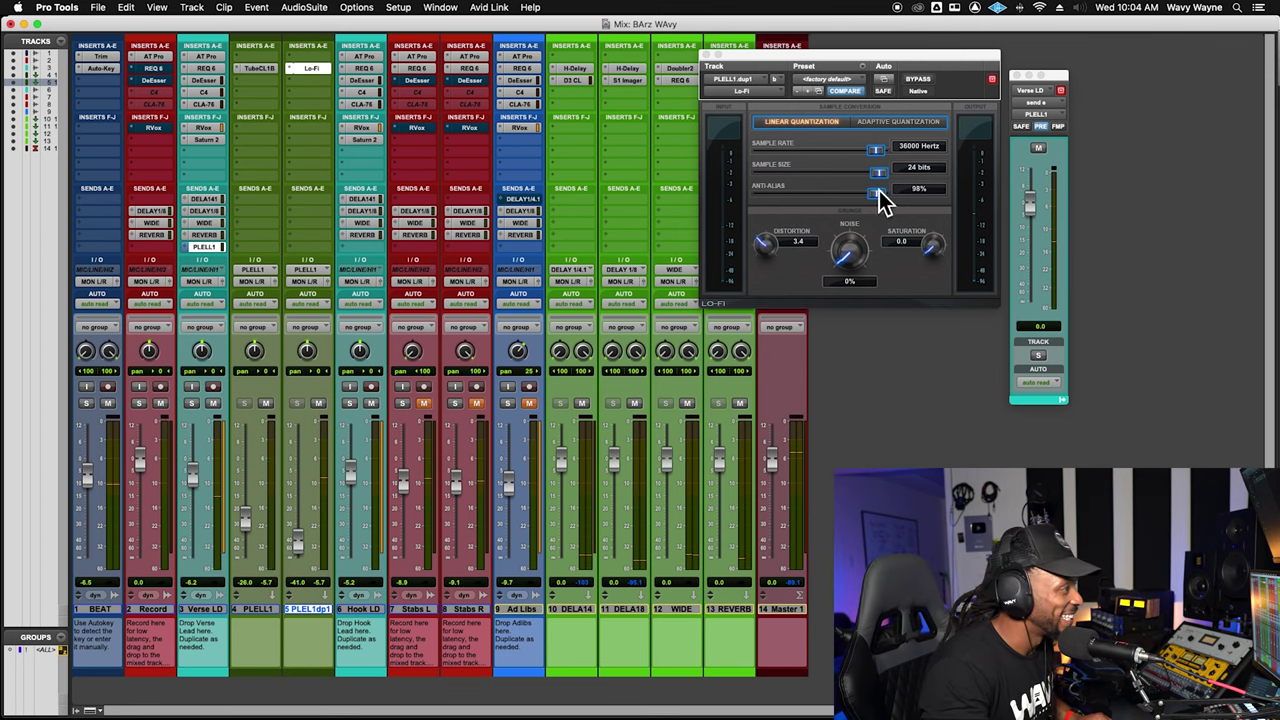
left_click_drag(877, 191, 877, 206)
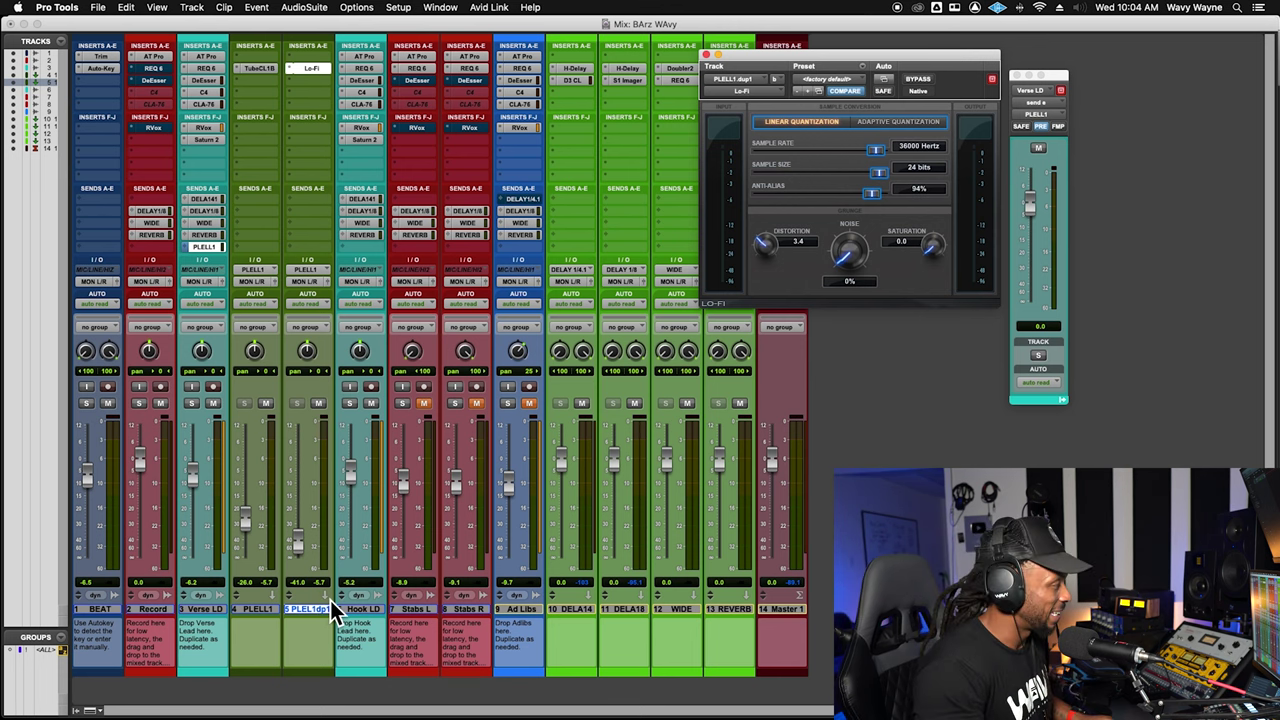
Raise the Lo-Fi duplicate's fader to -38.9 dB and toggle mutes on it and PLELL1 to compare the blend
left_click(318, 403)
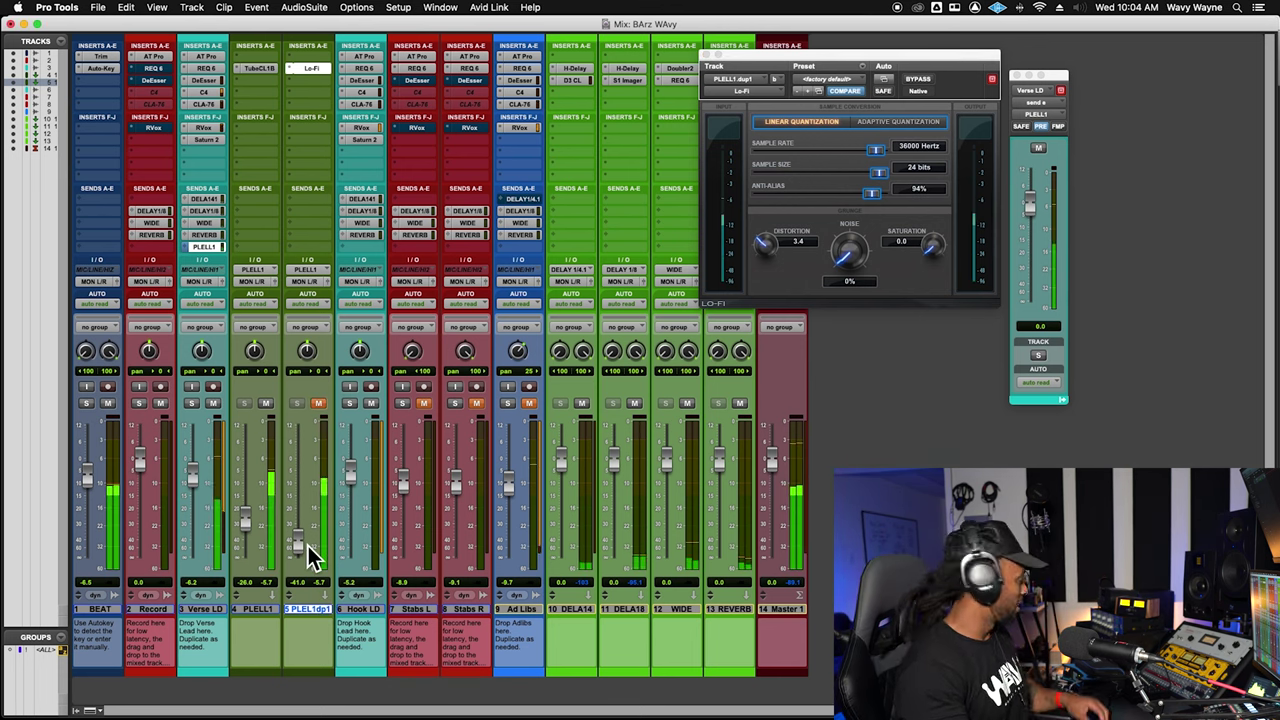
left_click(305, 546)
left_click_drag(305, 546, 297, 537)
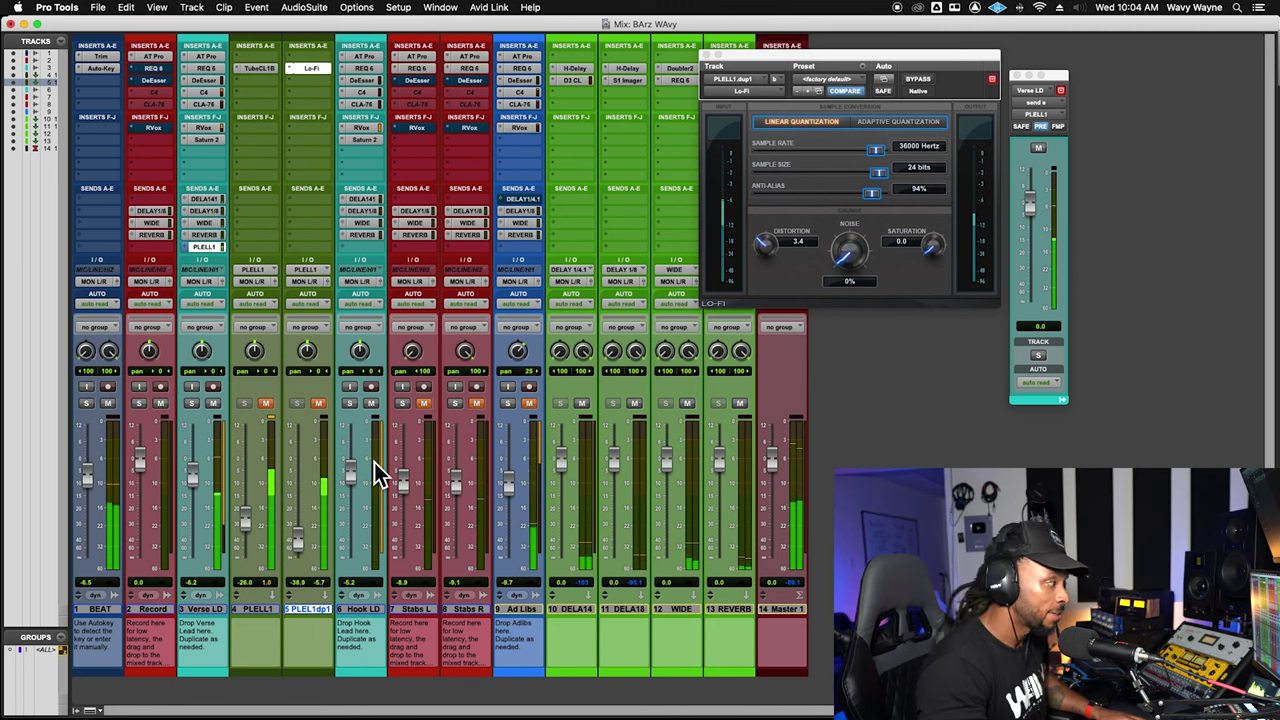
left_click(264, 405)
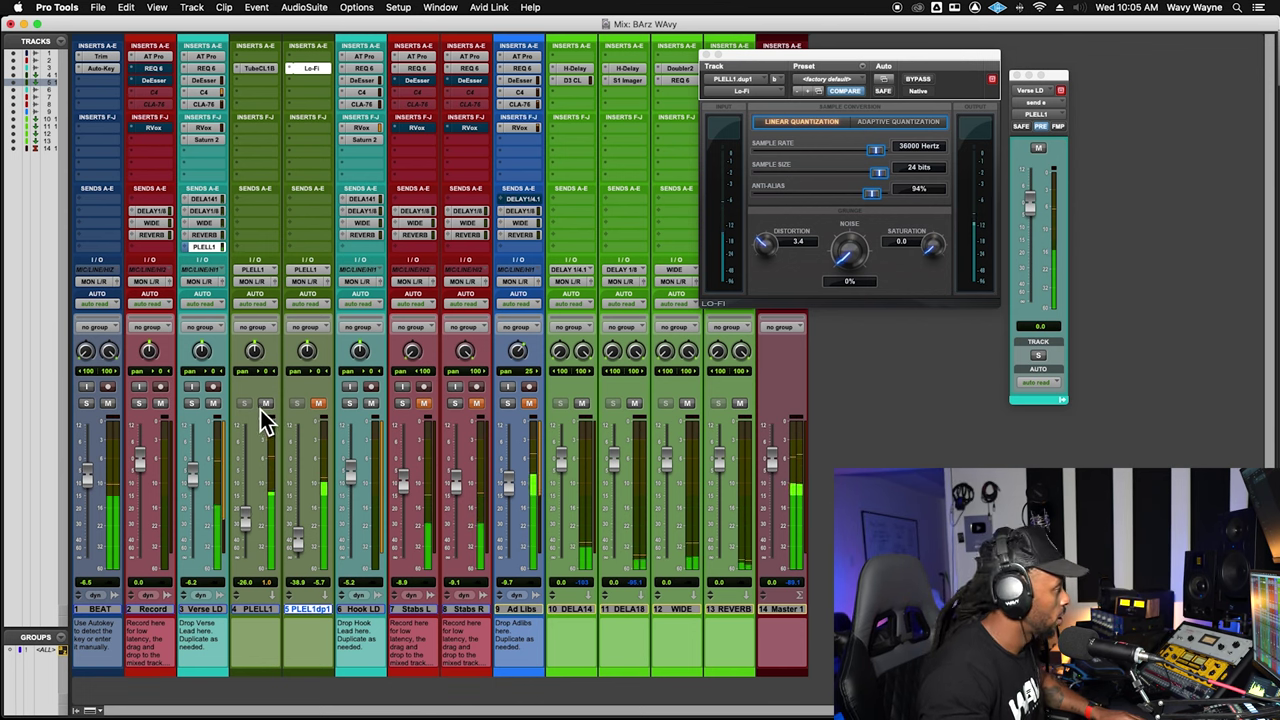
left_click(318, 404)
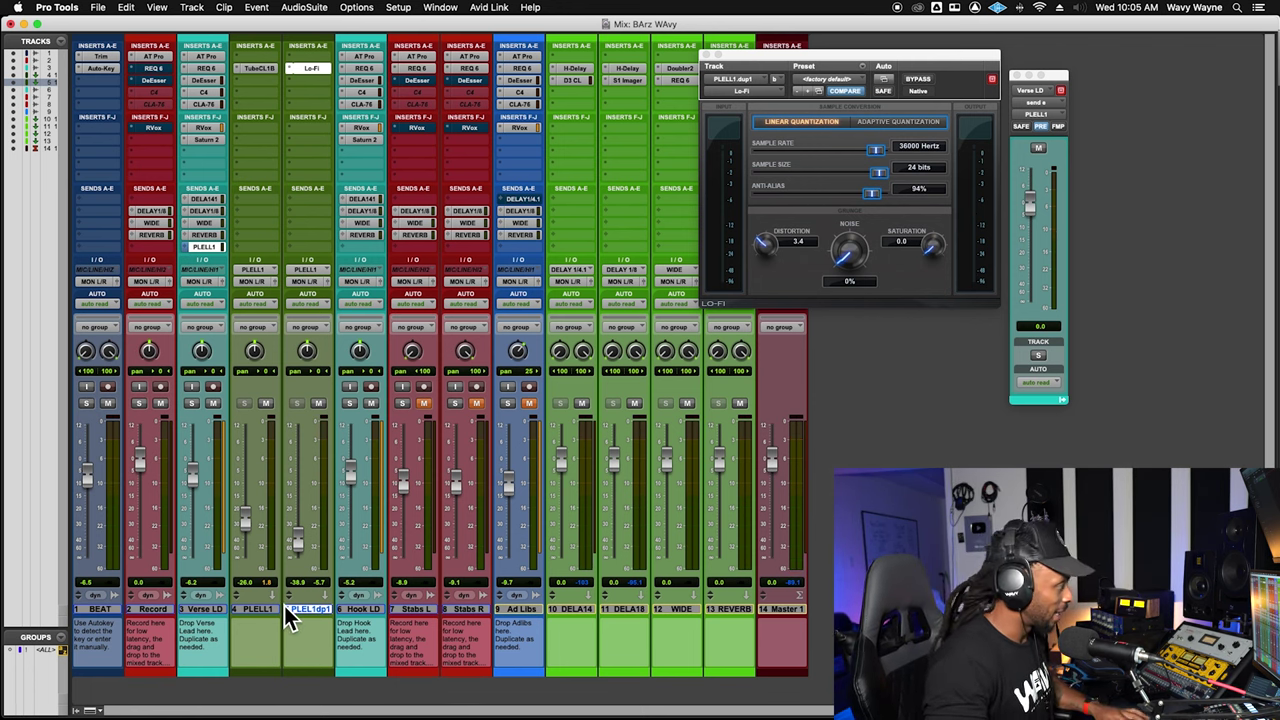
Create four duplicates of the Lo-Fi track PLELL1.dup1 and pan the new copies hard to 100
key("alt+shift+d")
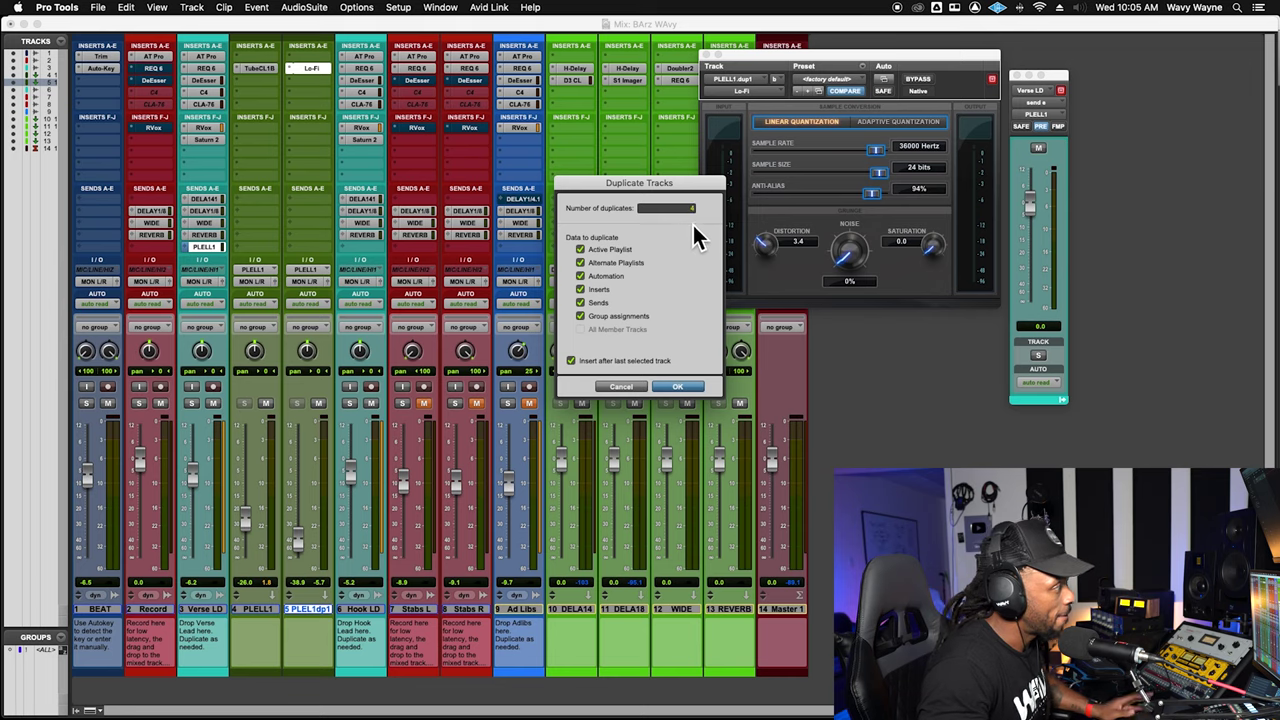
key("Return")
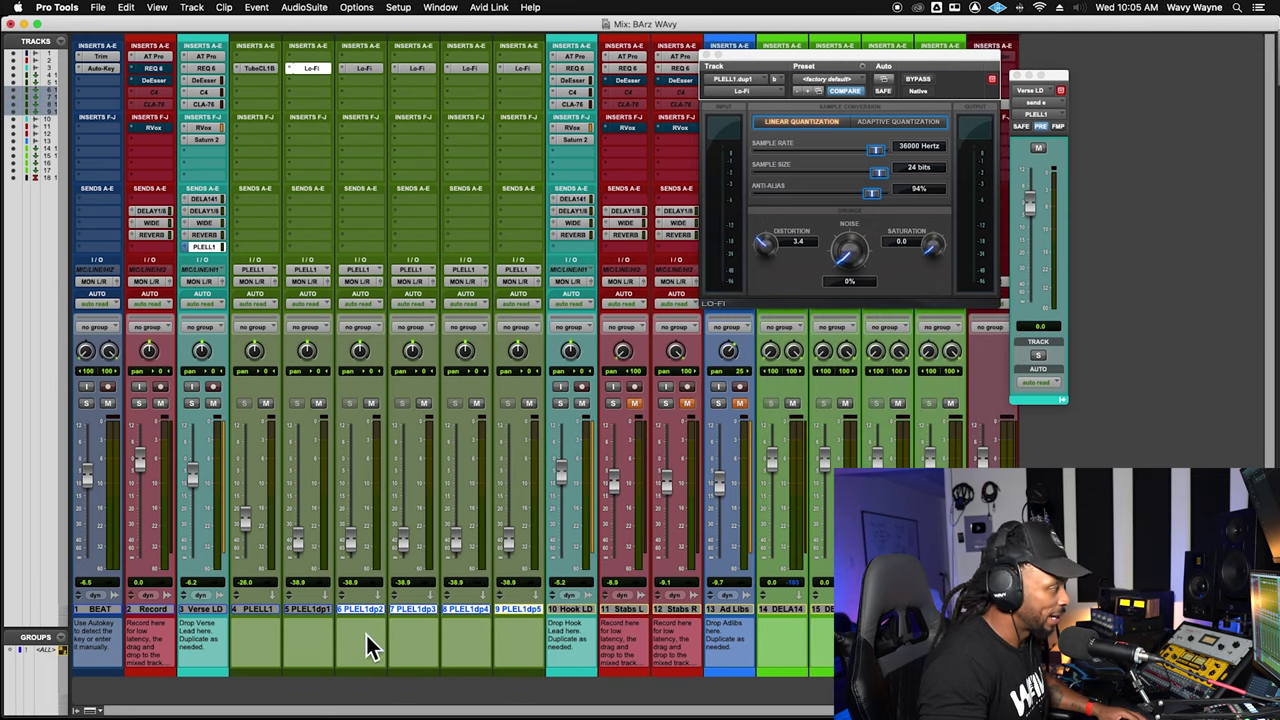
left_click_drag(372, 364, 352, 528)
left_click(358, 354, "alt")
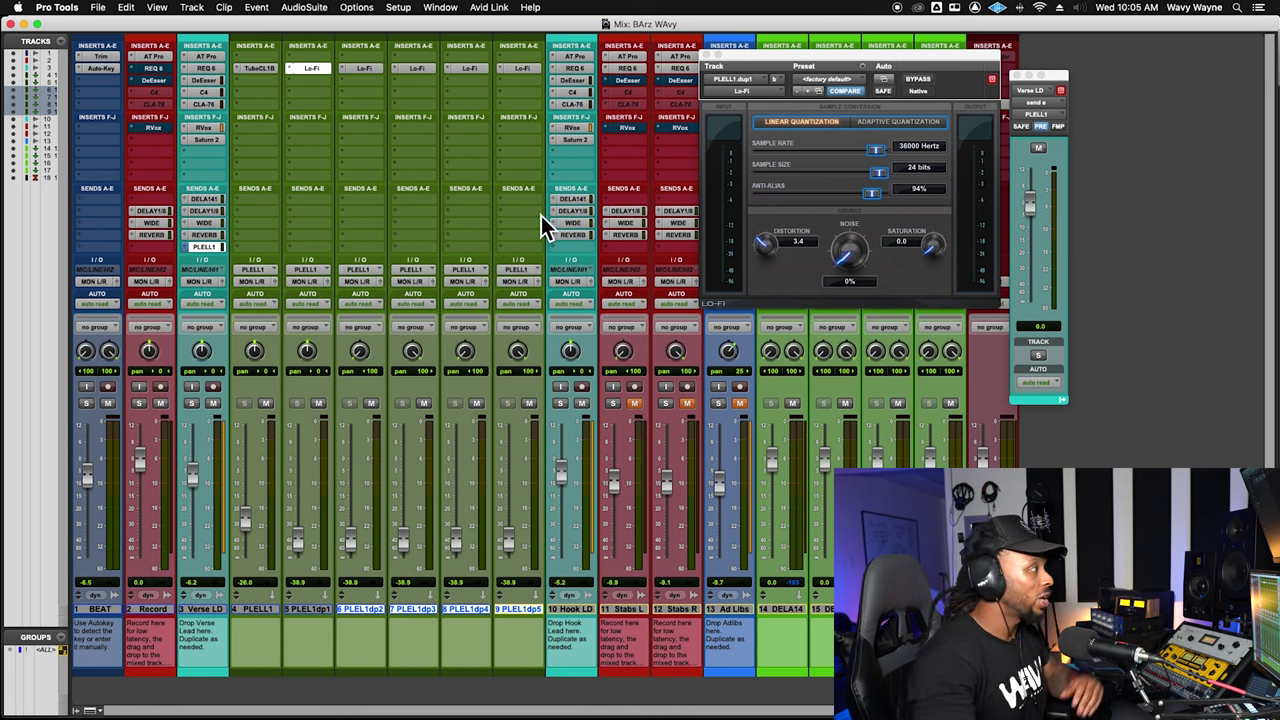
Replace Lo-Fi with the BF-76 peak limiter on all four new duplicate tracks at once
left_click(348, 72)
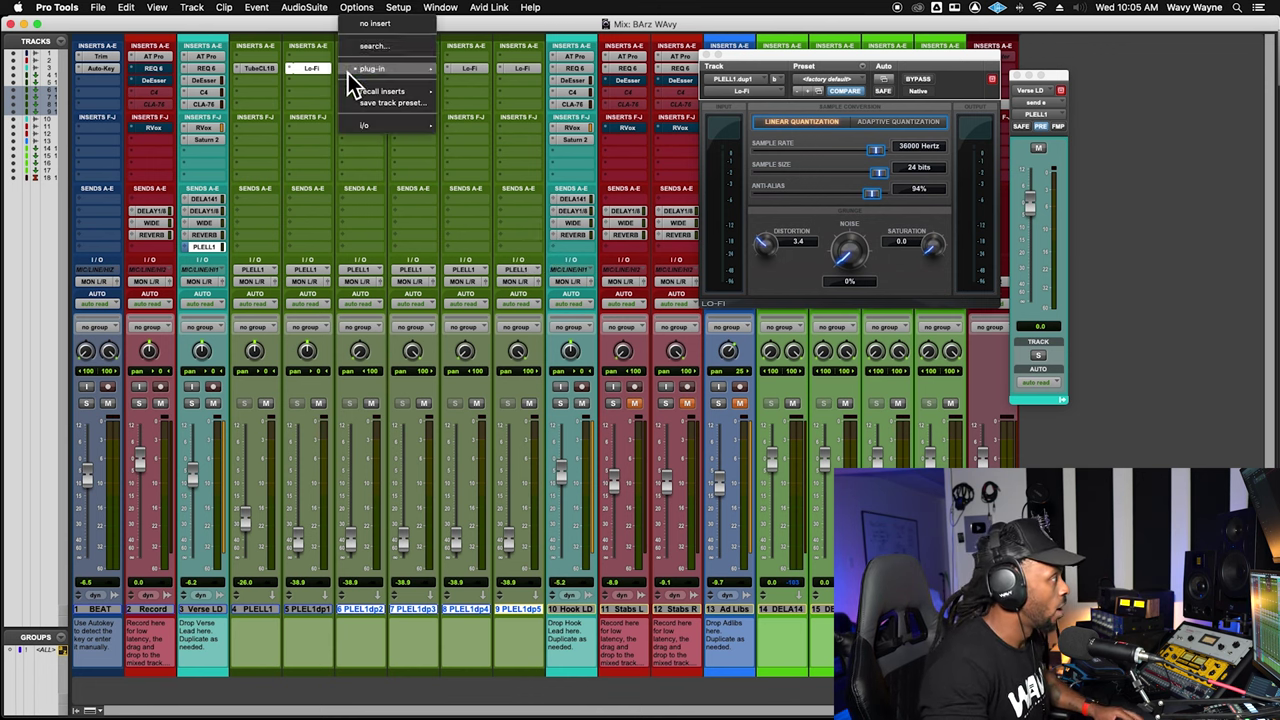
left_click(382, 30, "alt+shift")
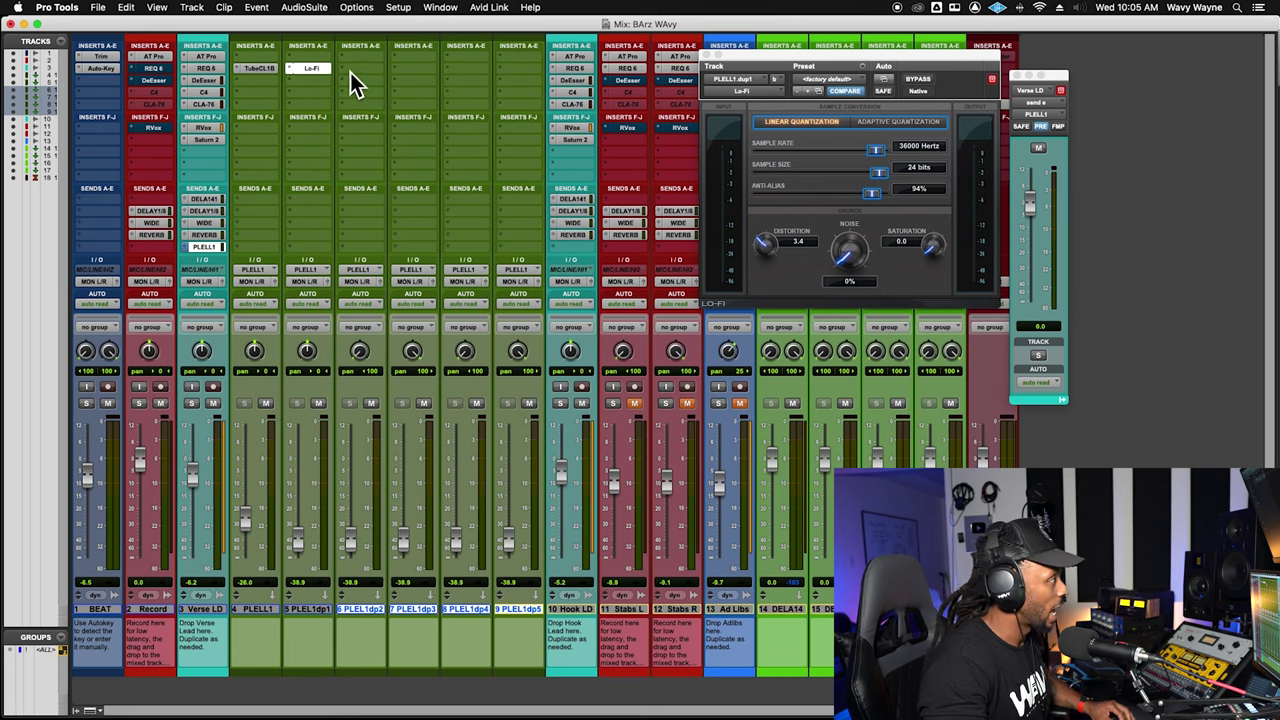
left_click(350, 72)
mouse_move(390, 68)
left_click(524, 73)
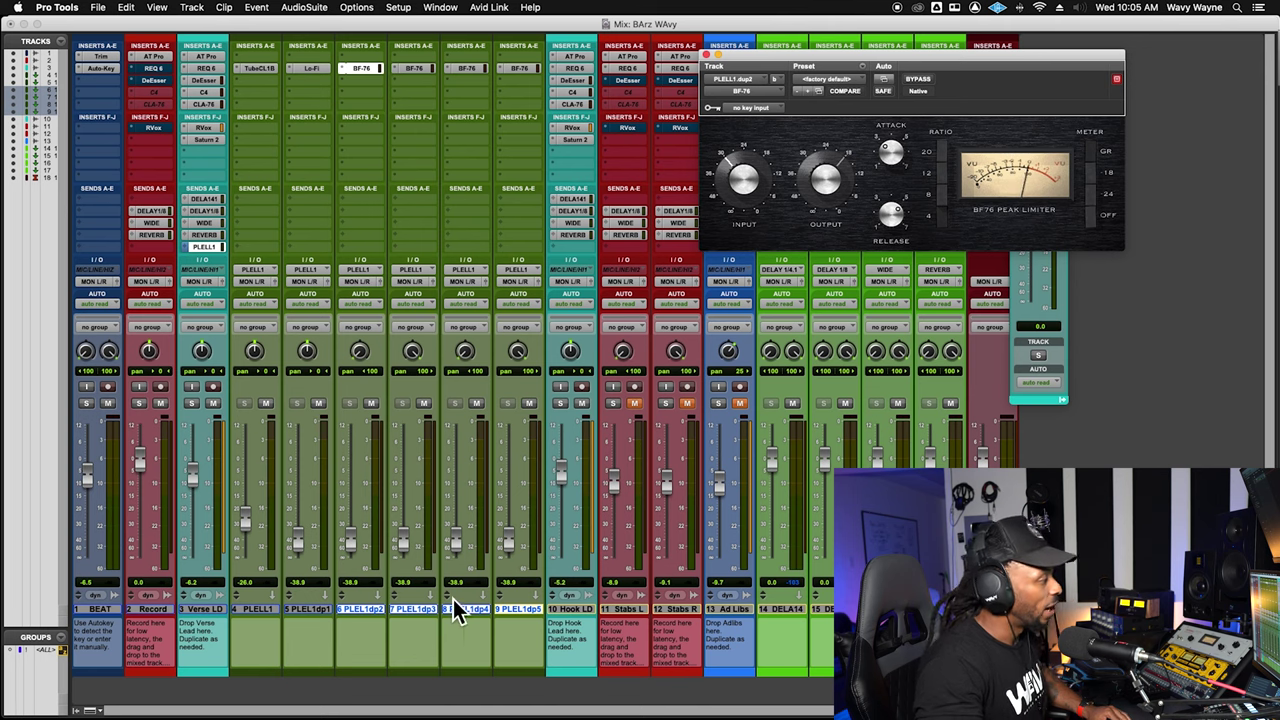
Raise the BF-76 attack on PLELL1.dup2 and PLELL1.dup3, and lower the release on PLELL1.dup3
left_click(369, 612)
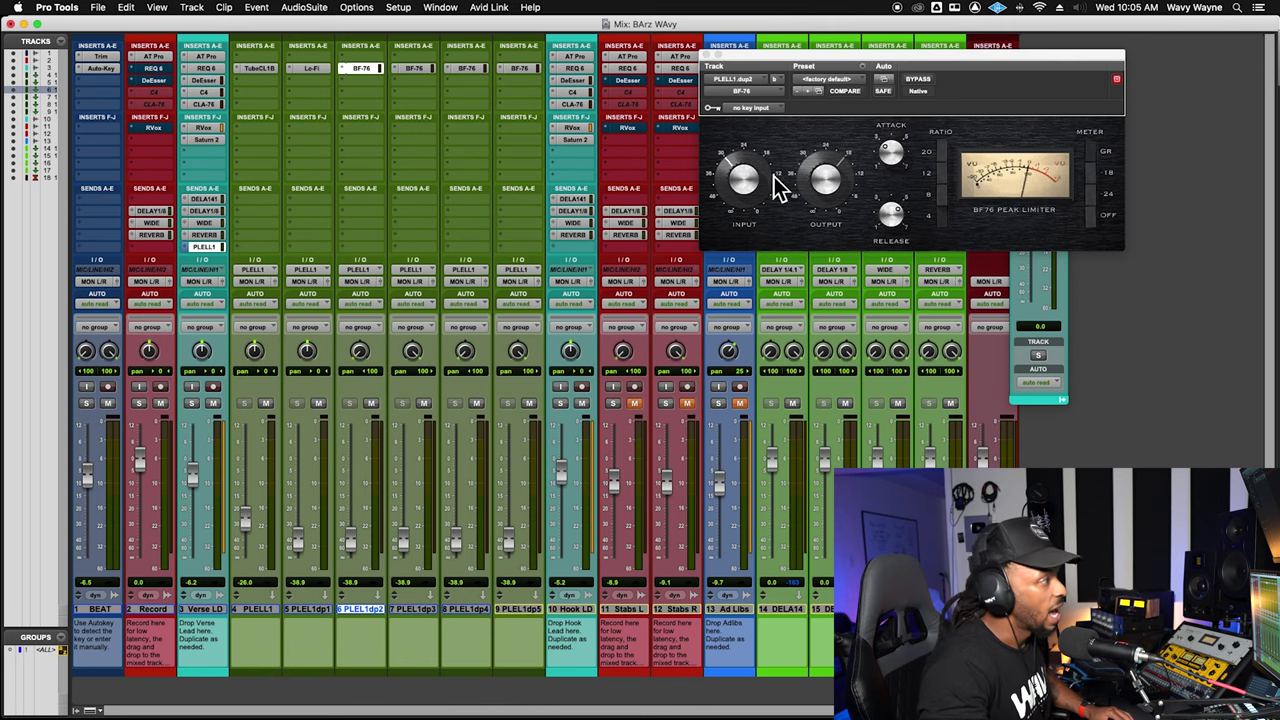
left_click_drag(903, 165, 920, 145)
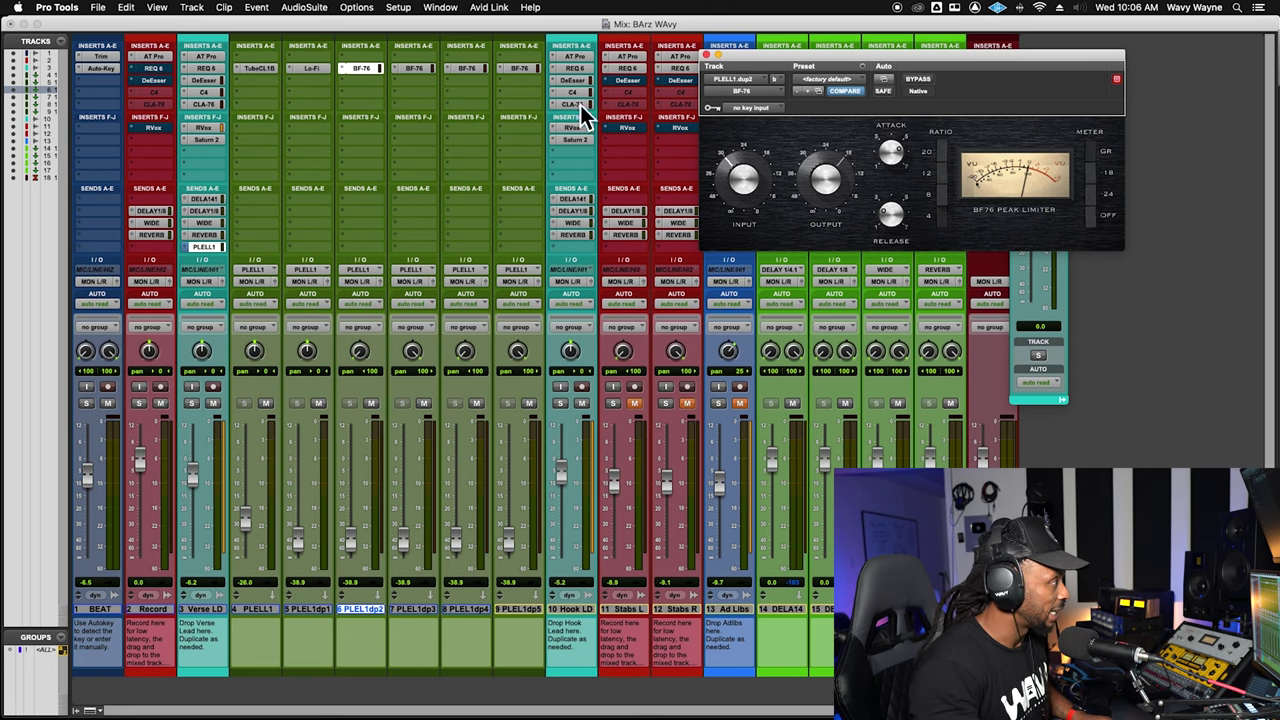
left_click(422, 71)
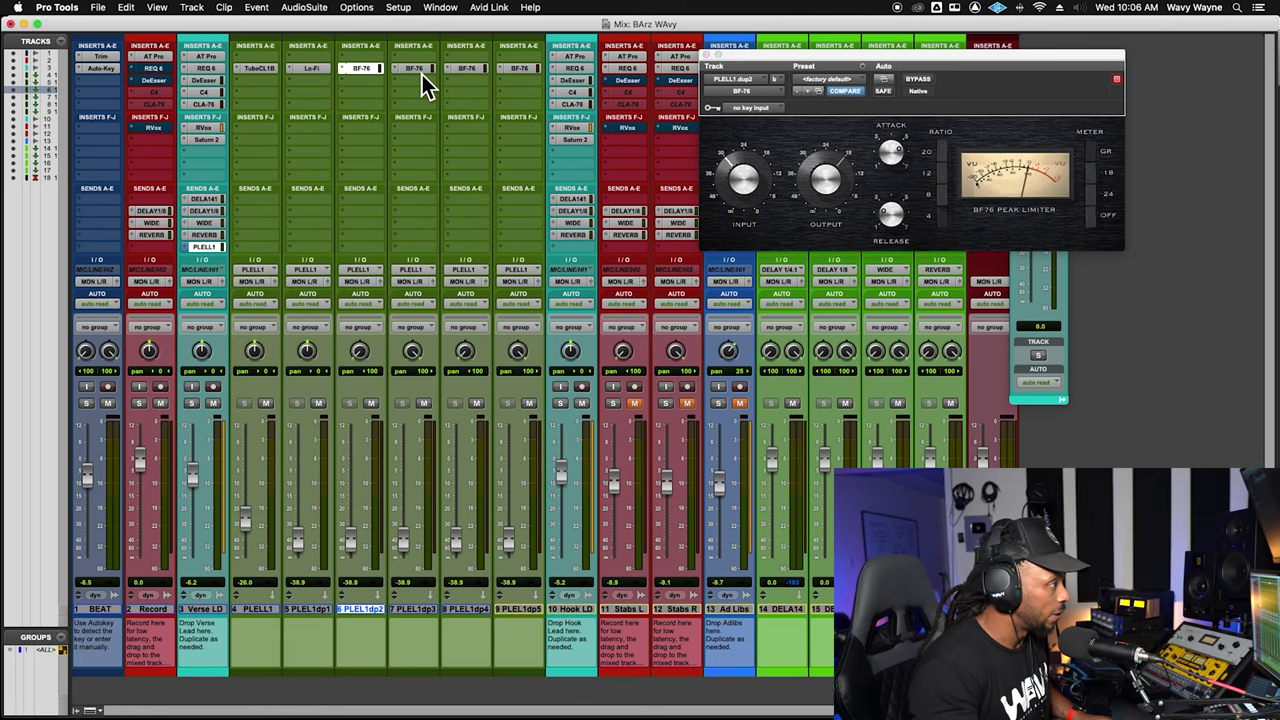
left_click(949, 198)
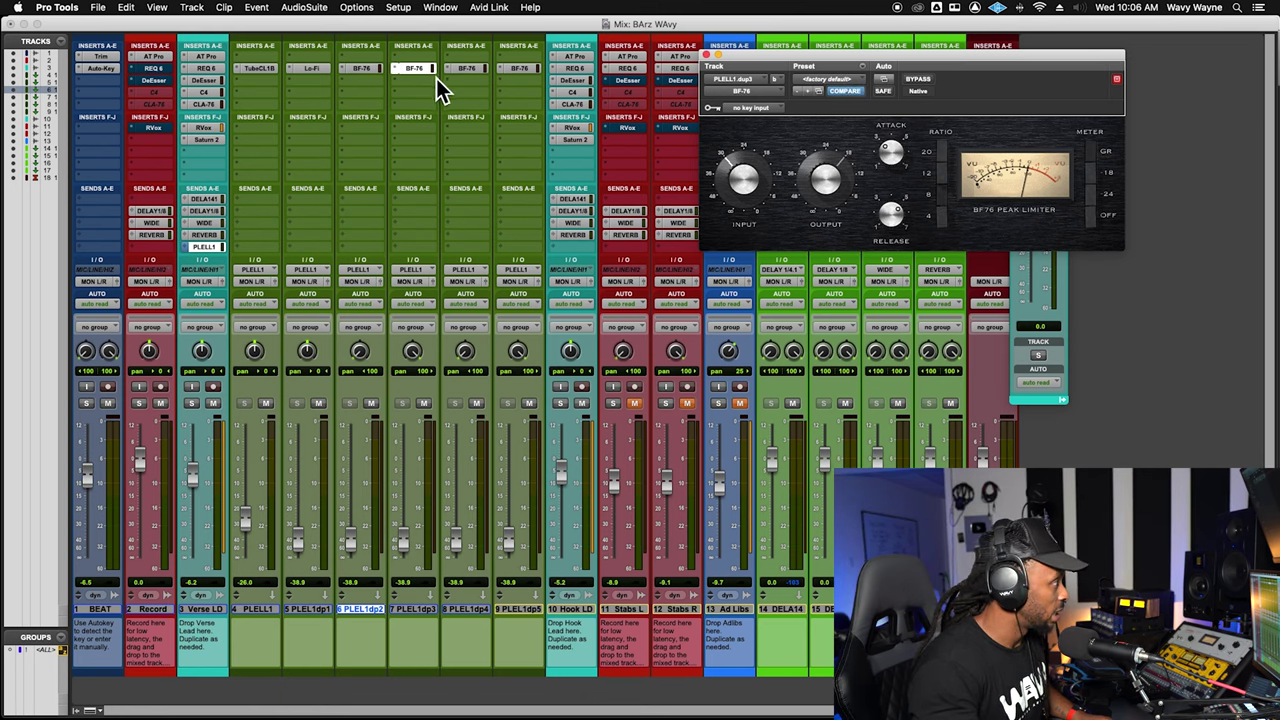
left_click_drag(905, 170, 905, 148)
left_click_drag(902, 218, 885, 285)
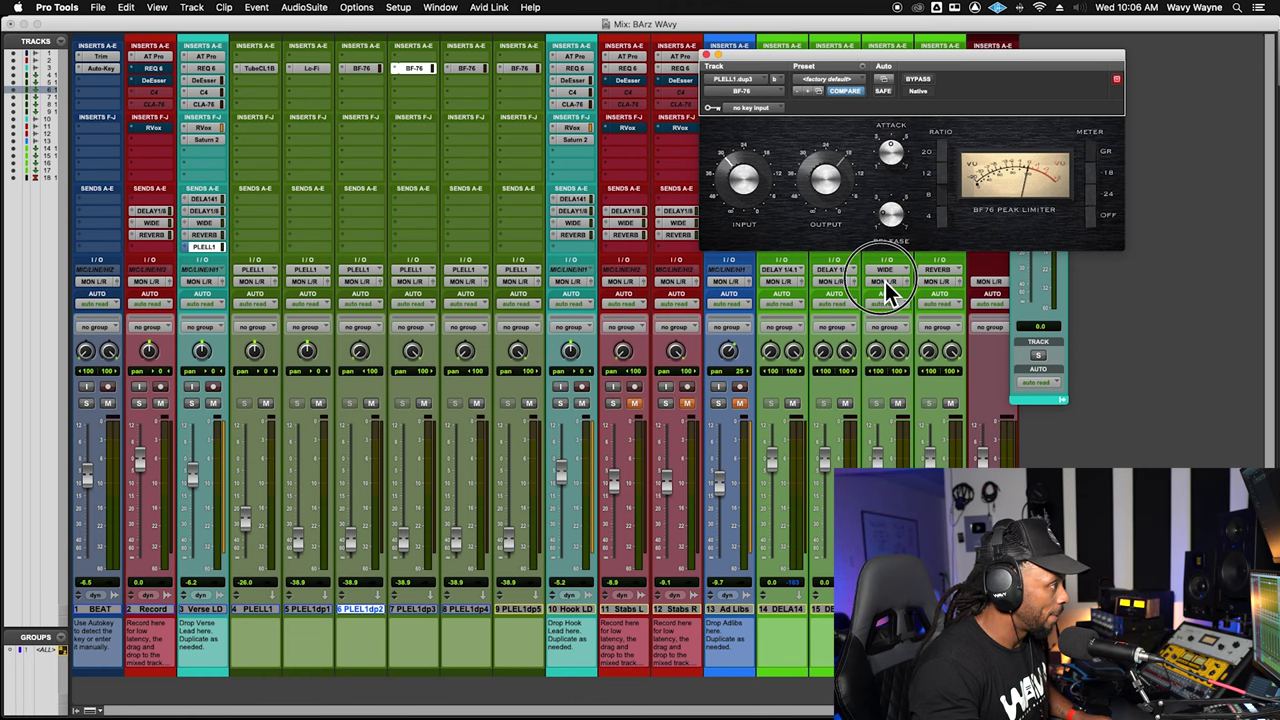
Raise the BF-76 attack on PLELL1.dup4 and PLELL1.dup5, with a higher release on dup4 and a lower one on dup5
left_click(472, 68)
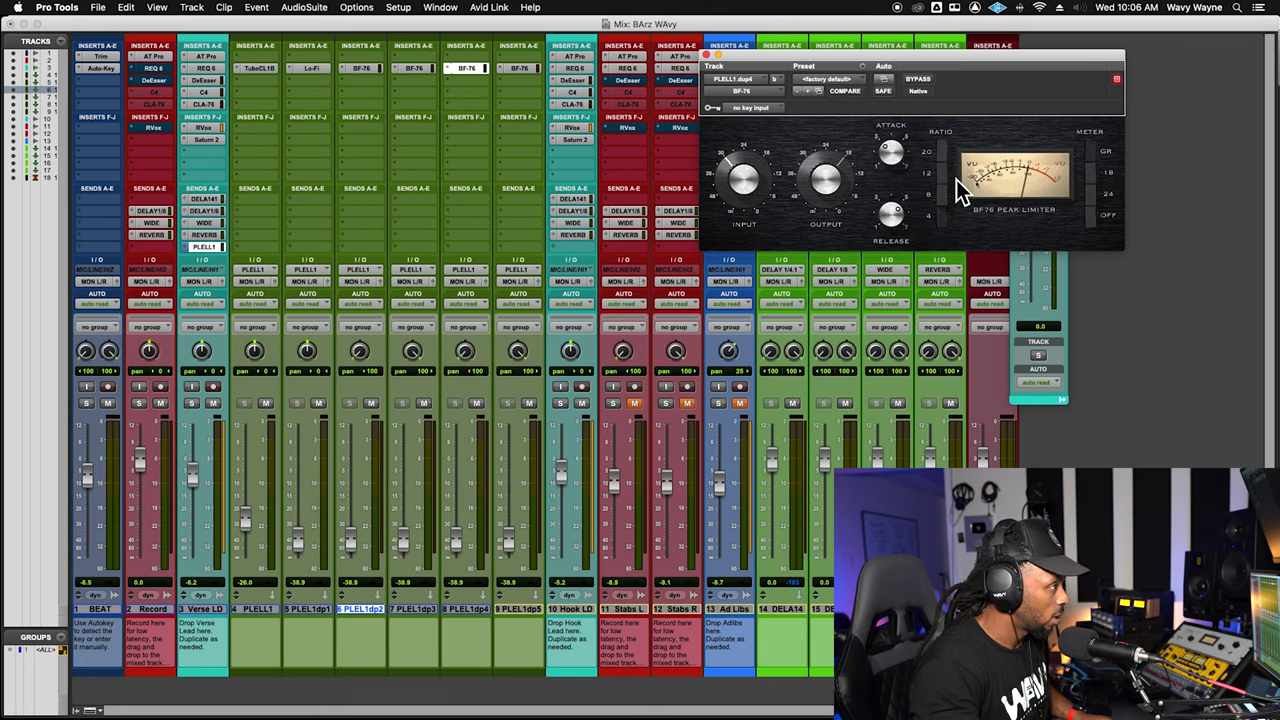
left_click_drag(891, 166, 886, 137)
left_click_drag(897, 215, 910, 200)
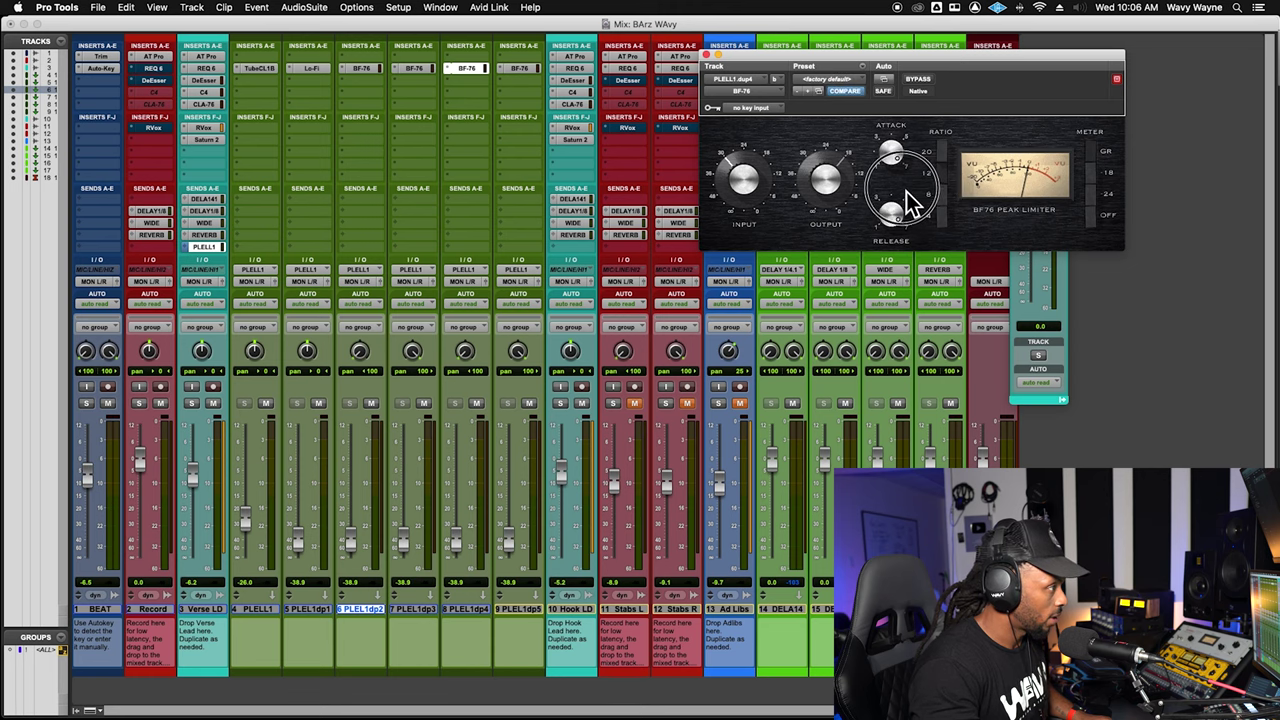
left_click(532, 72)
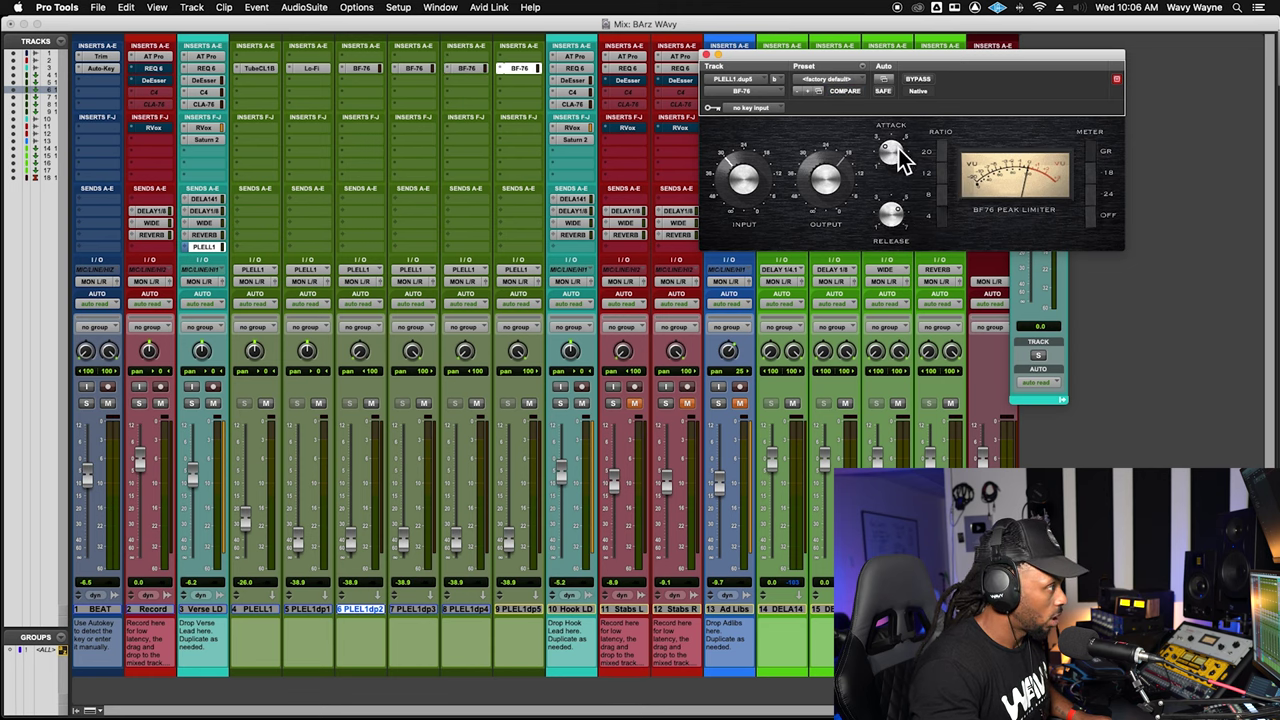
left_click_drag(905, 207, 880, 276)
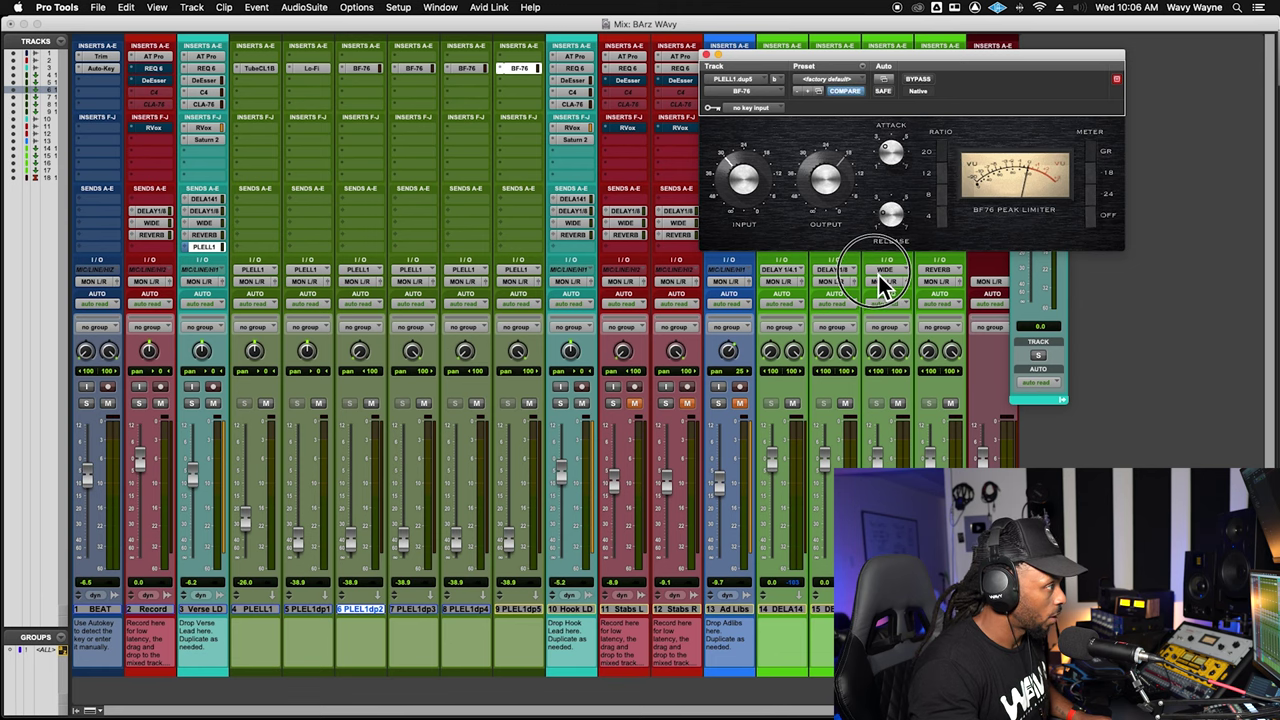
left_click(913, 98)
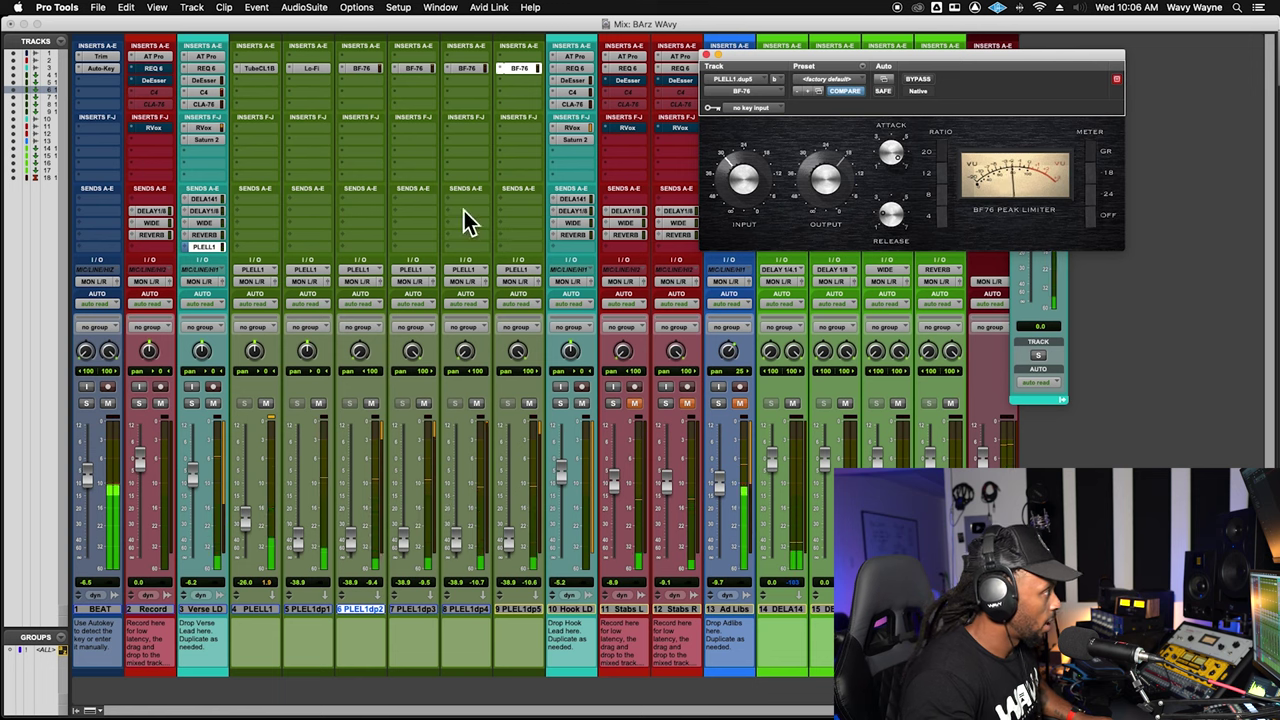
Examine the meters of the BF-76 limiters on the four duplicates during playback
left_click(474, 70)
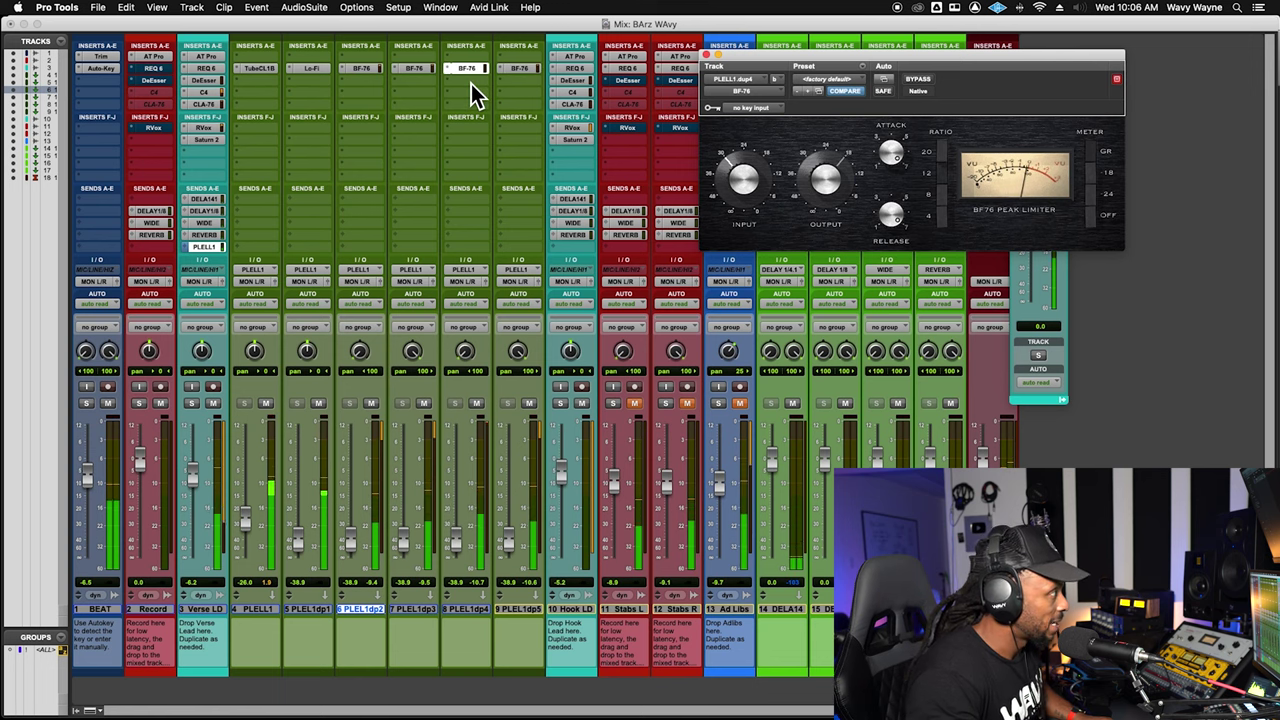
left_click_drag(829, 180, 829, 191)
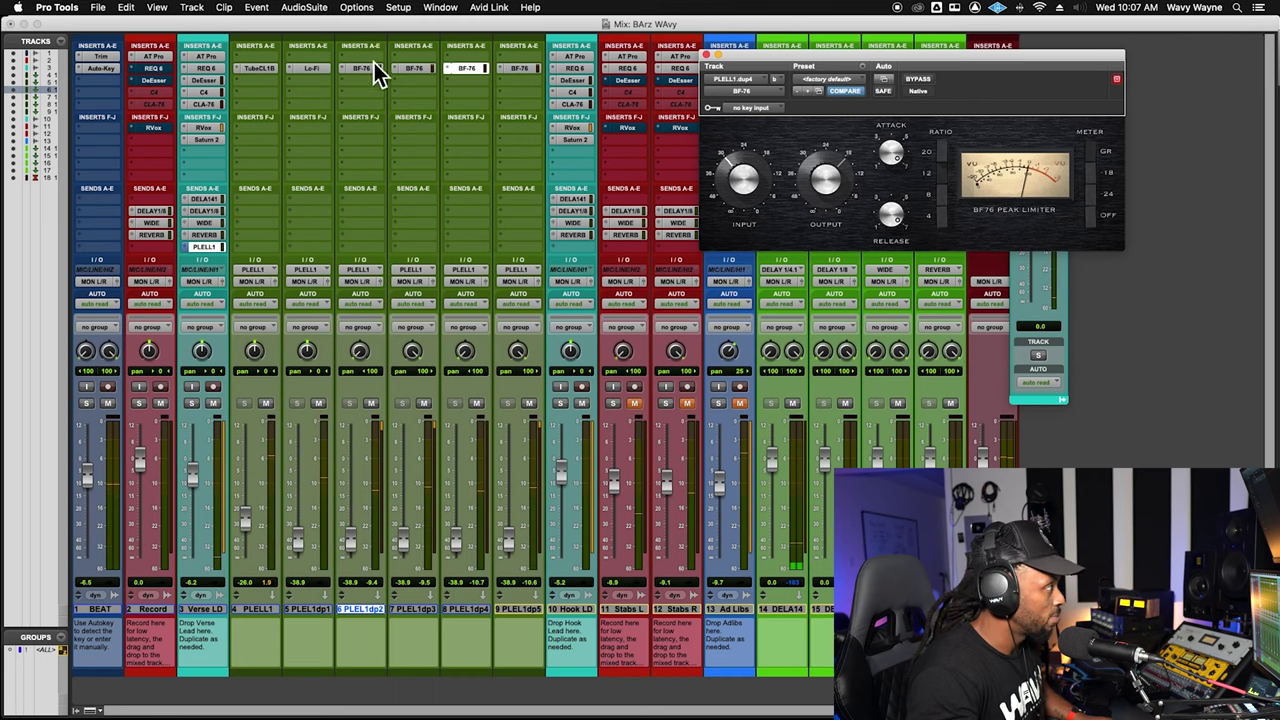
left_click(419, 72)
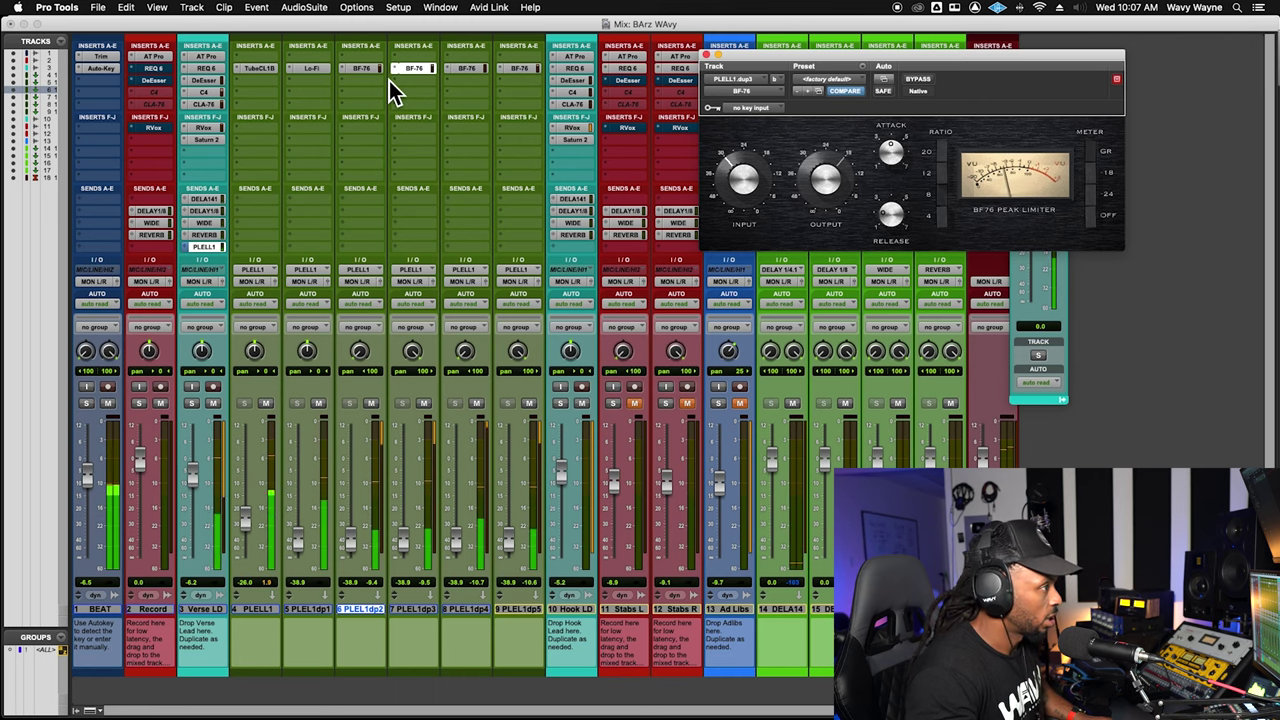
left_click(366, 72)
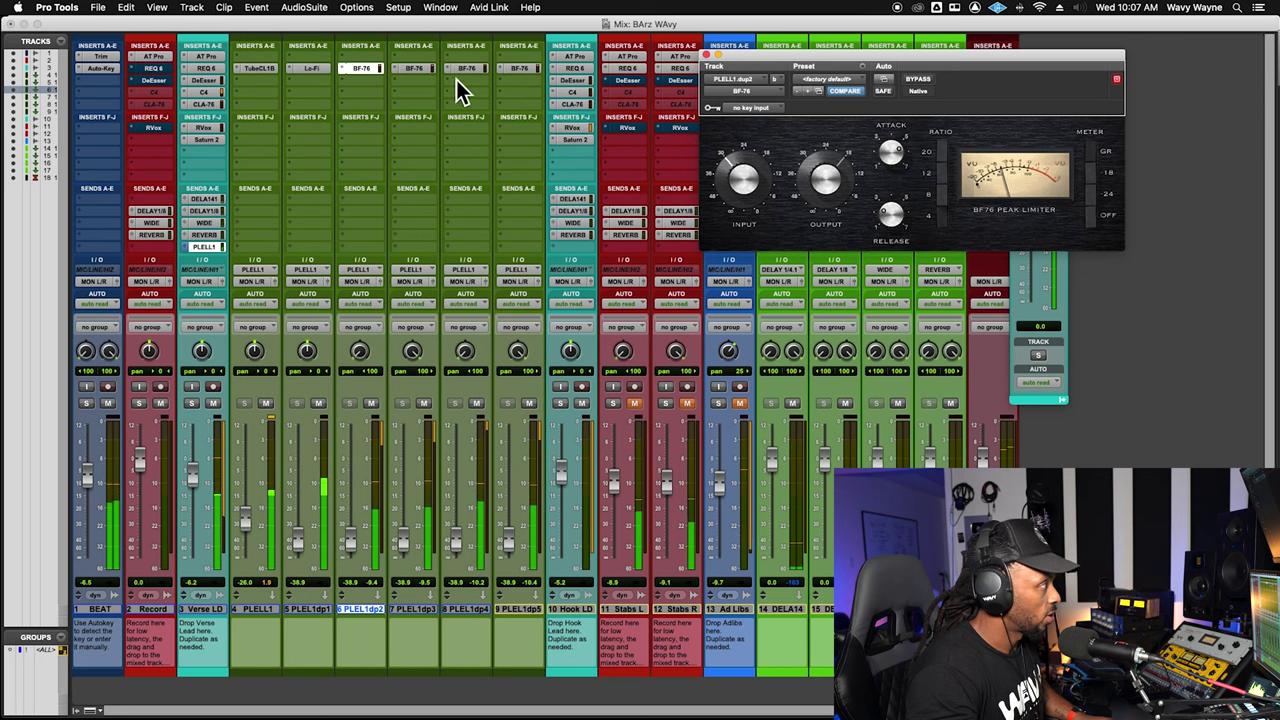
left_click(532, 73)
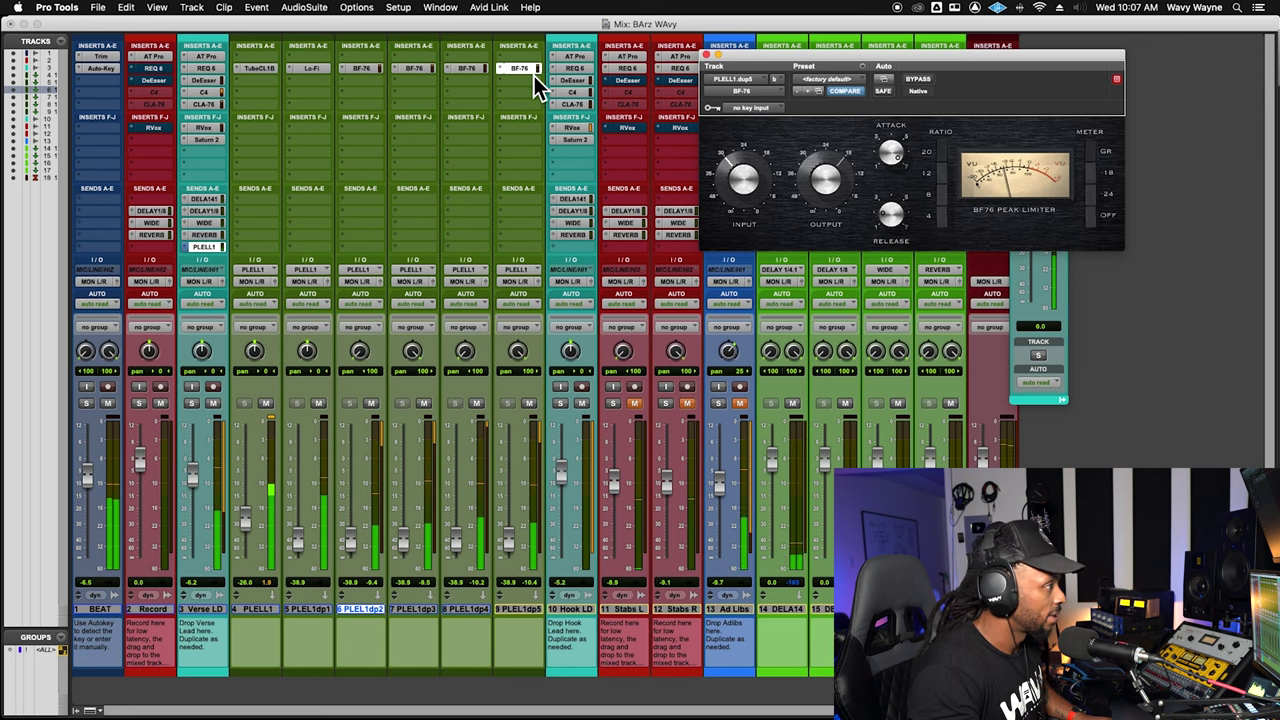
left_click(374, 69)
left_click(353, 78)
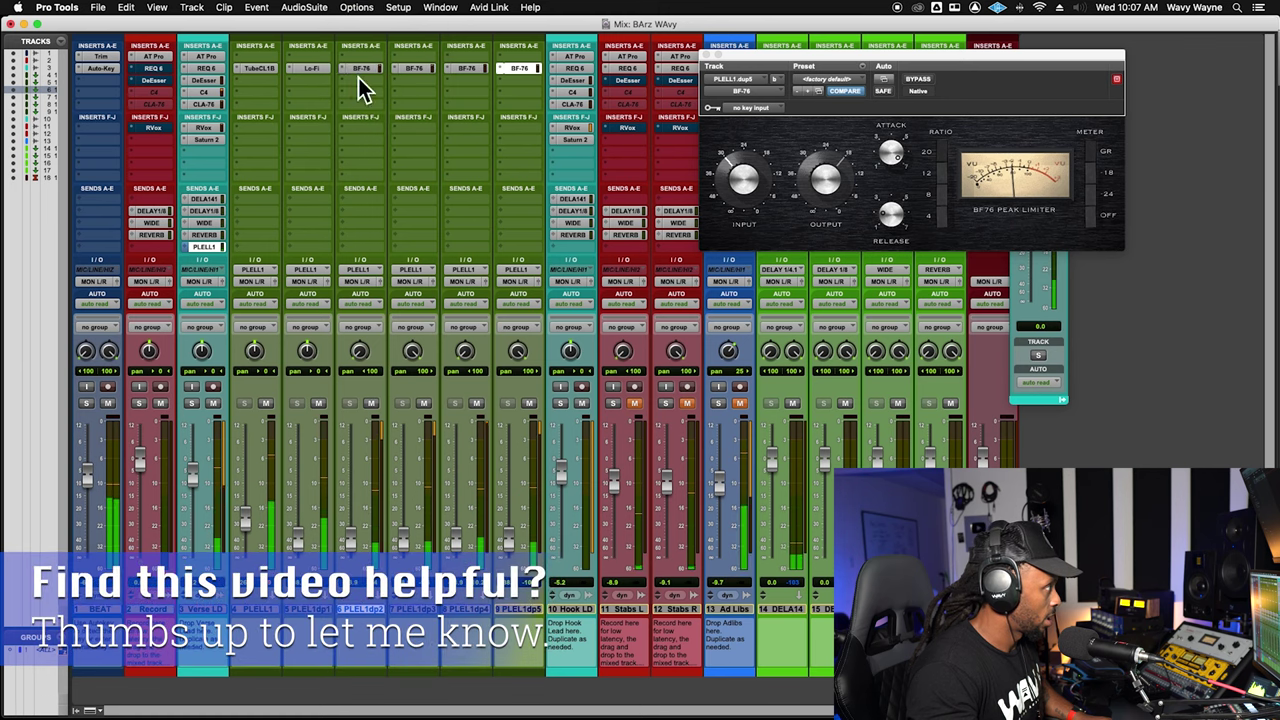
left_click(362, 72)
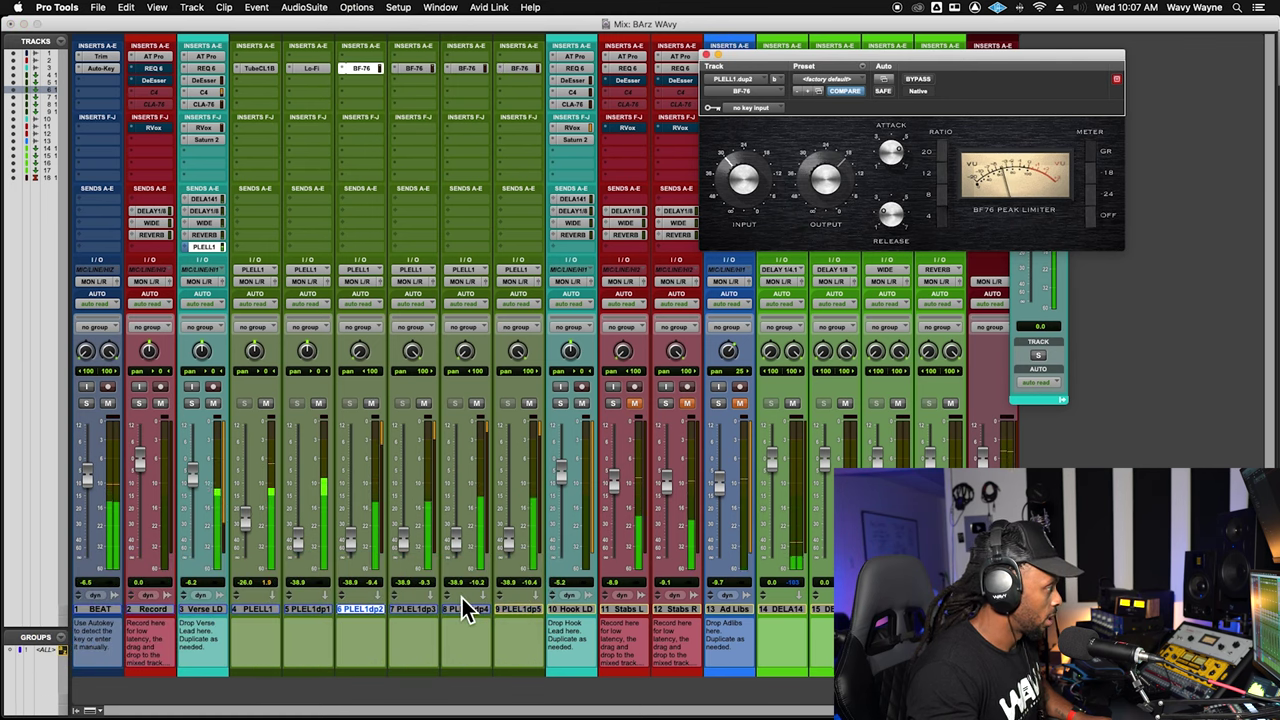
Mute Verse LD, PLELL1 and PLELL1.dup1, and group the four BF-76 duplicates as a Mix/Edit group named PLELL
left_click(538, 613, "shift")
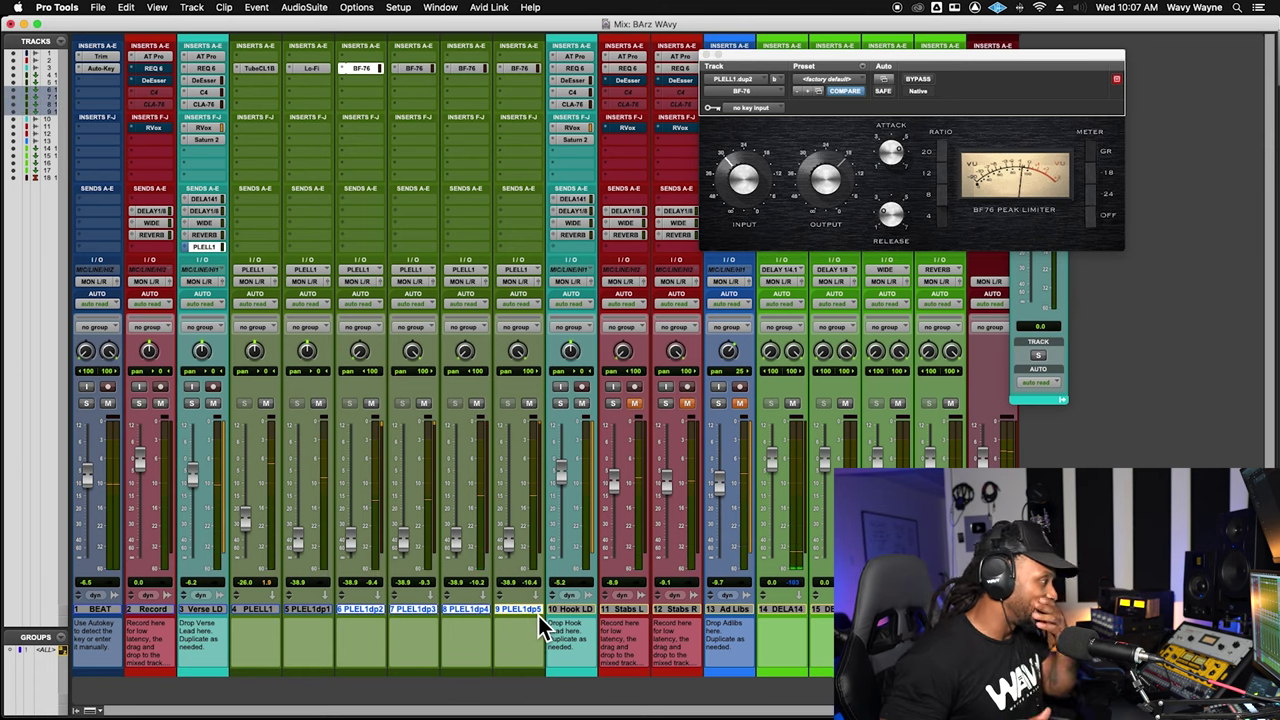
left_click(320, 404)
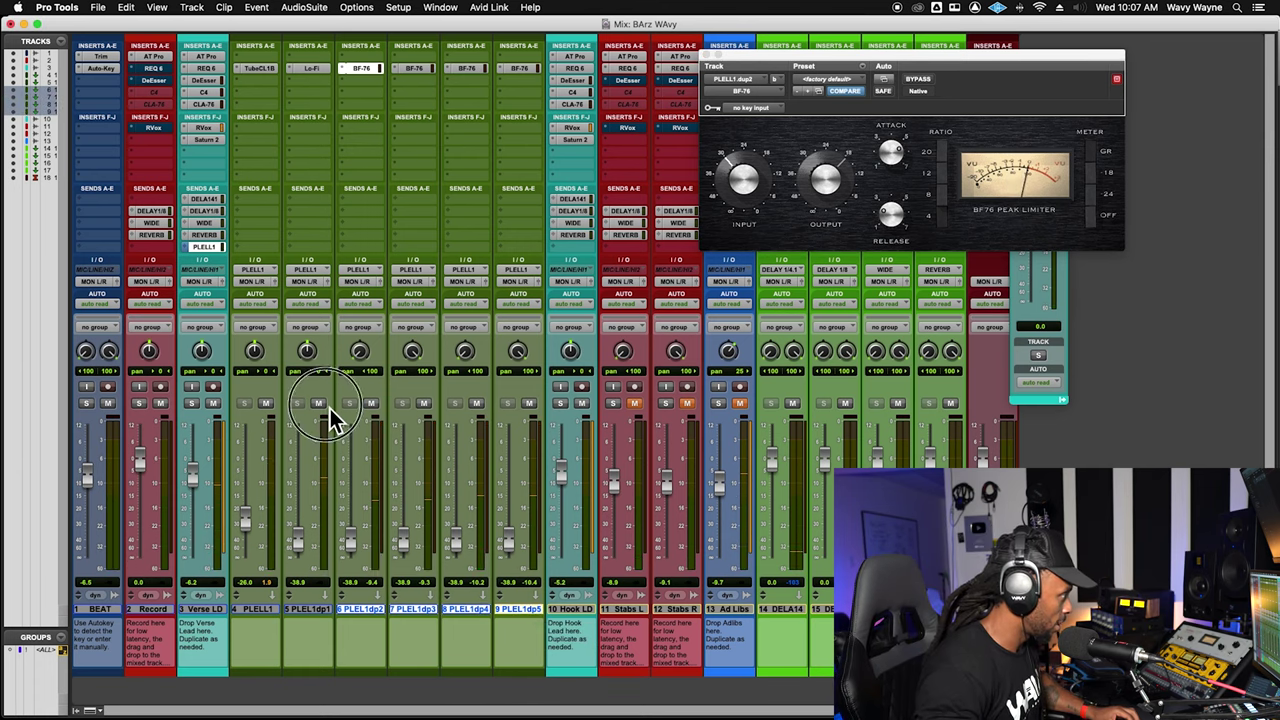
left_click(212, 403)
key("super+g")
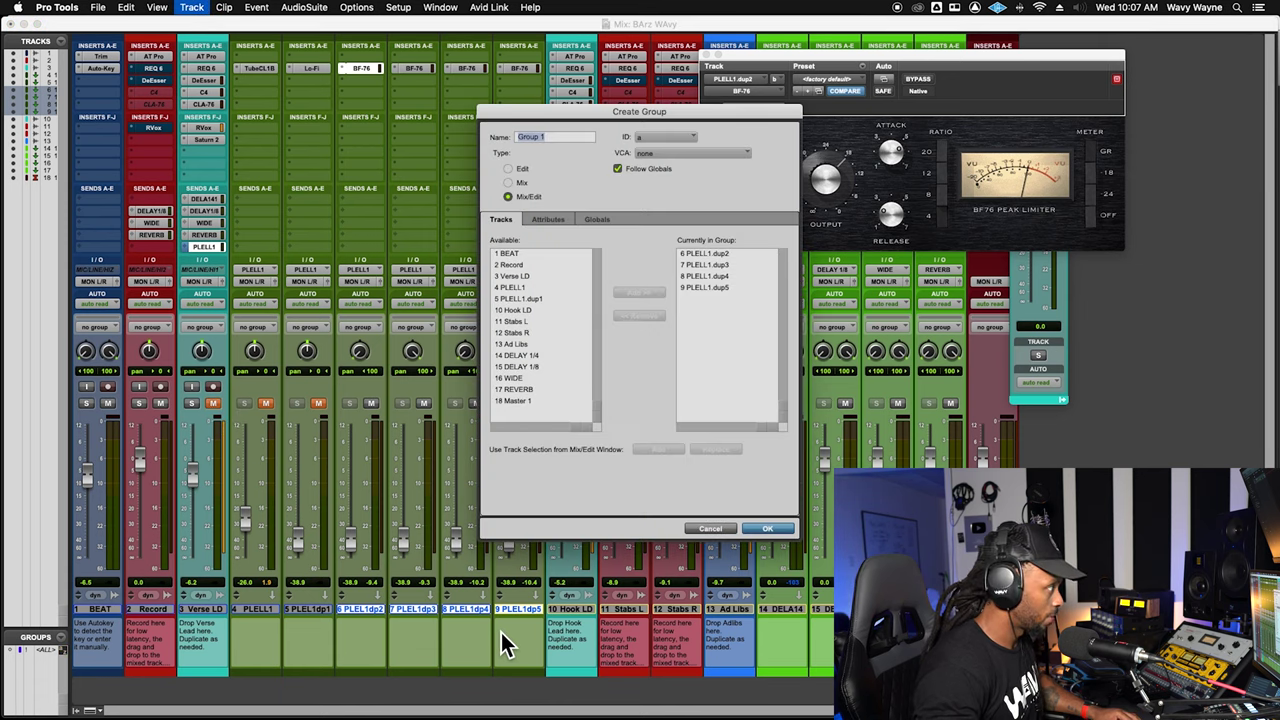
type("PLELL")
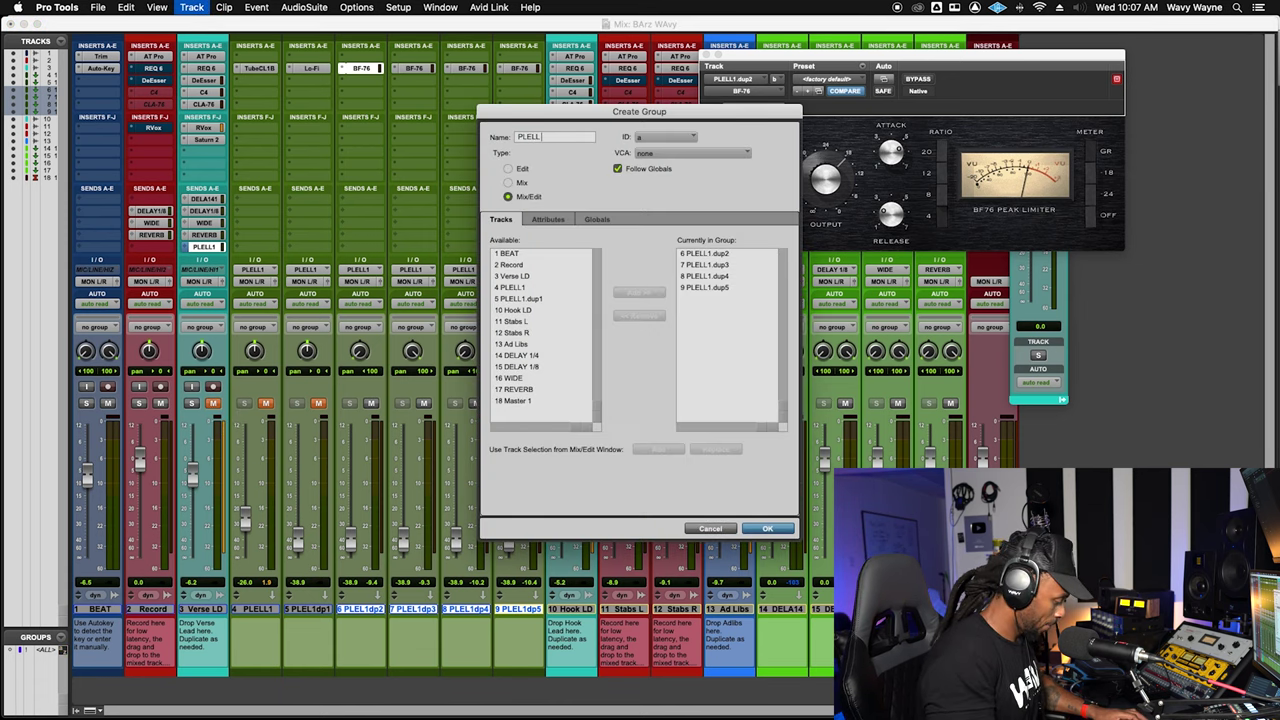
key("Return")
Audition the PLELL group at -8.7 dB while checking dup4's BF-76, and lower the group's faders to -16.6 dB
left_click_drag(467, 553, 459, 500)
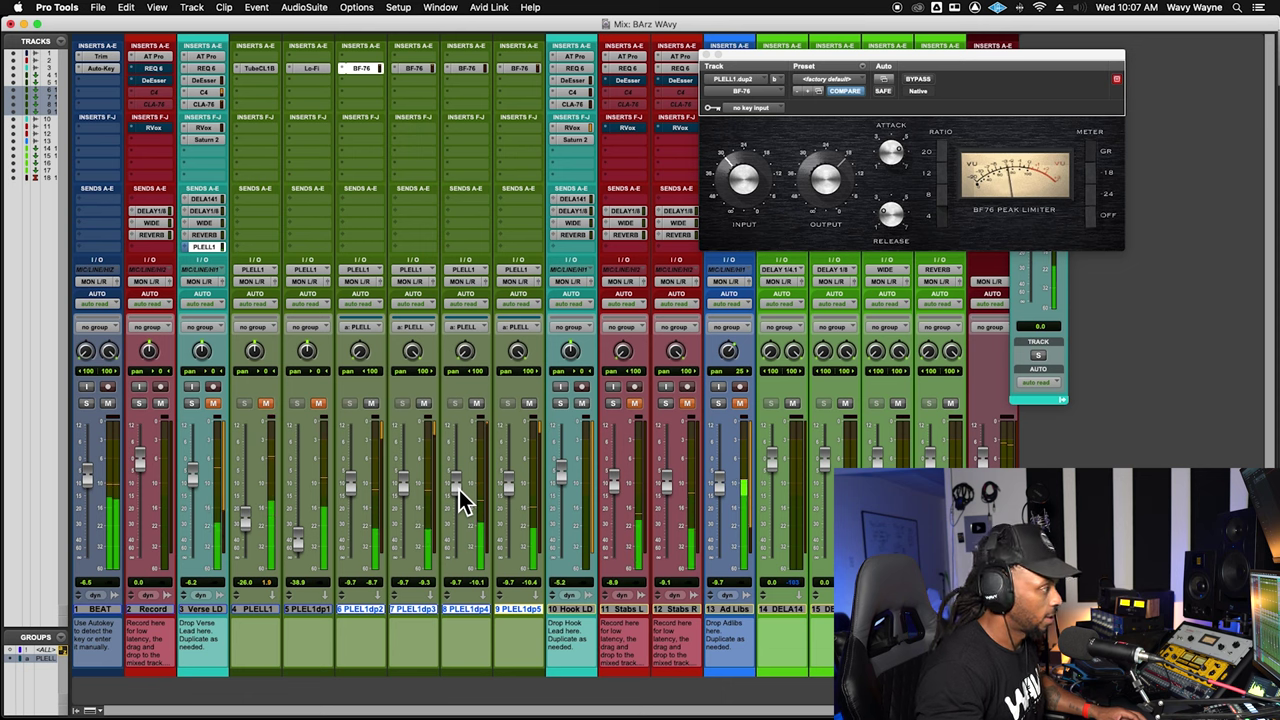
left_click(480, 69)
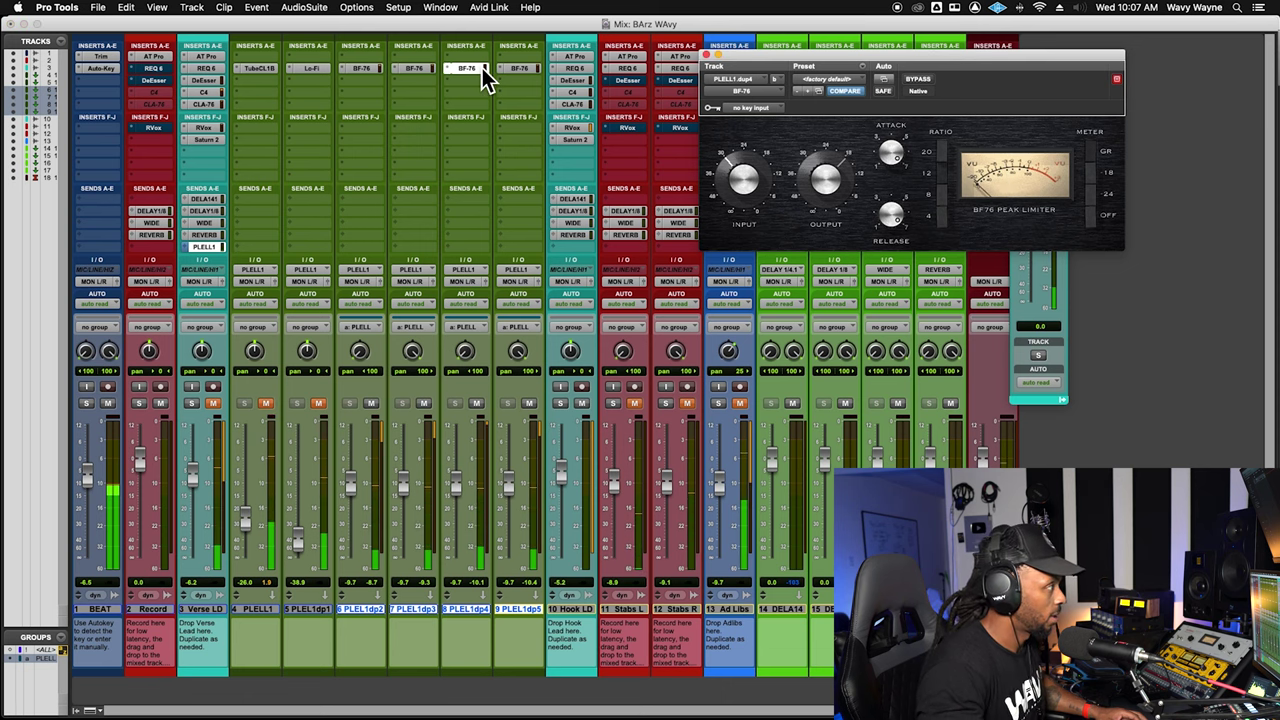
left_click_drag(778, 213, 762, 203)
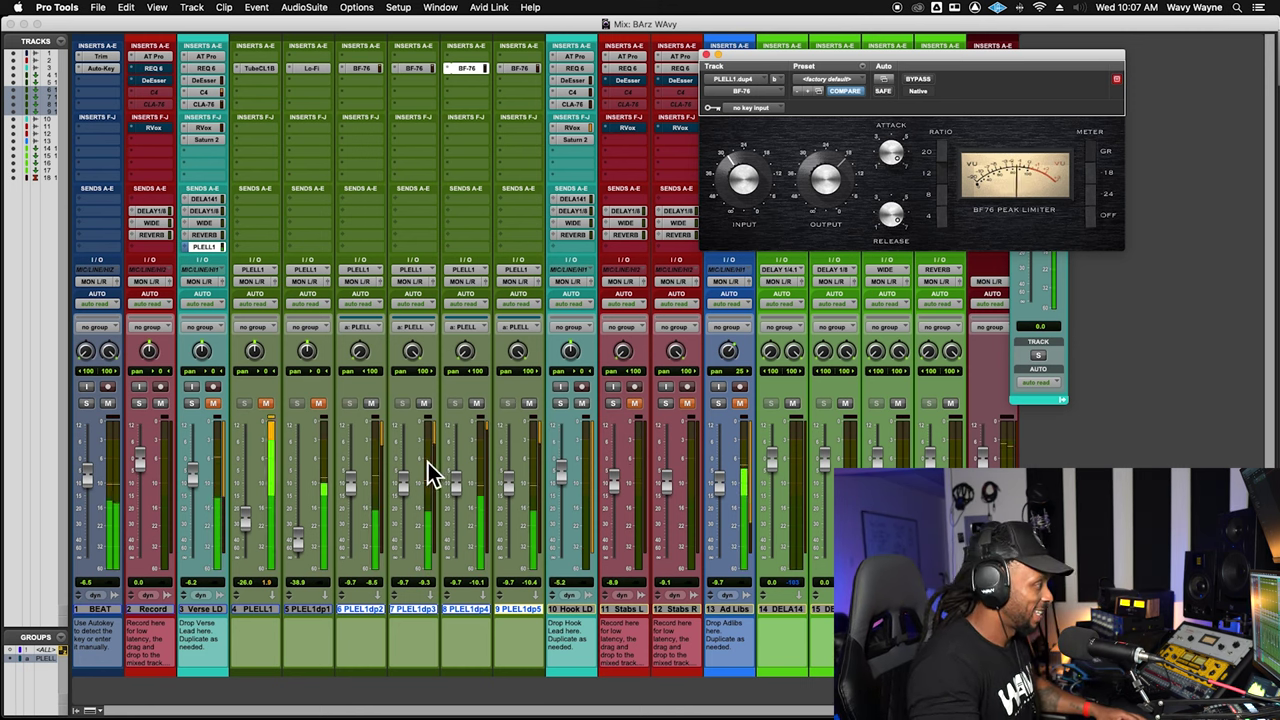
left_click_drag(406, 488, 409, 517)
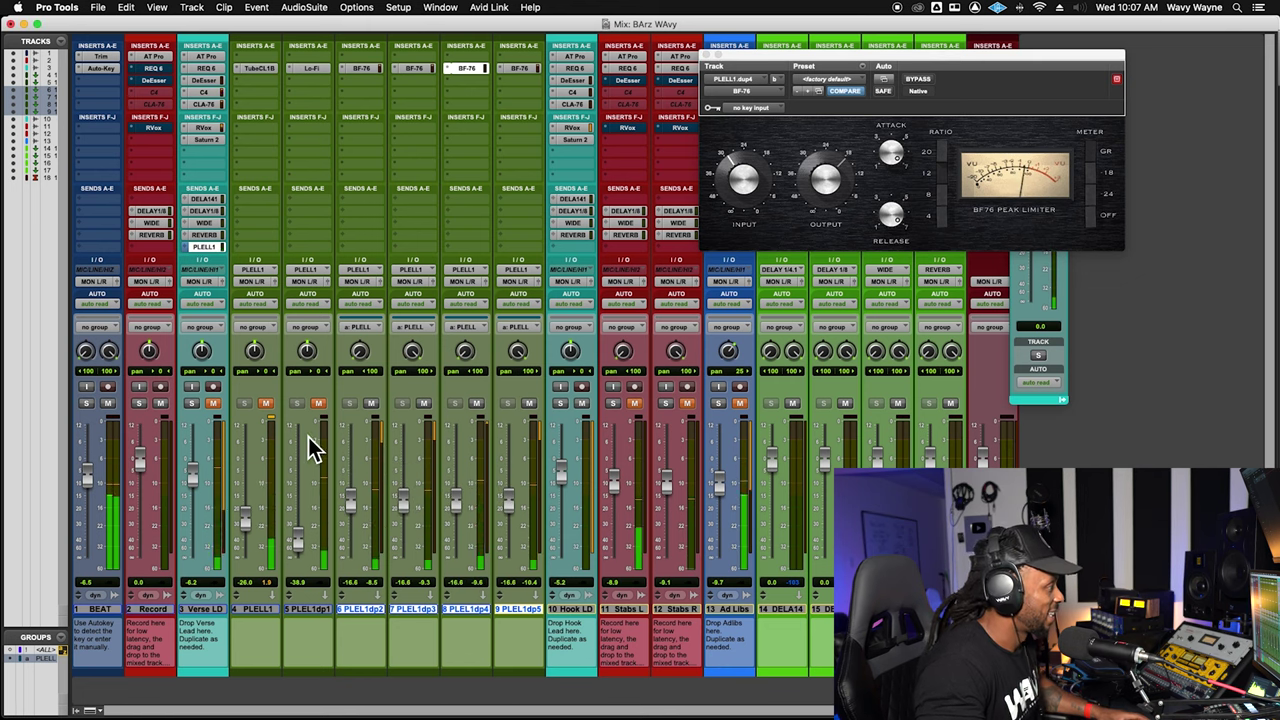
Unmute Verse LD, PLELL1 and PLELL1dp1, and lower the PLELL group to -28.5 dB, PLELL1 to -28.3 dB and PLELL1dp1 to -44.2 dB
left_click(263, 405)
left_click(213, 404)
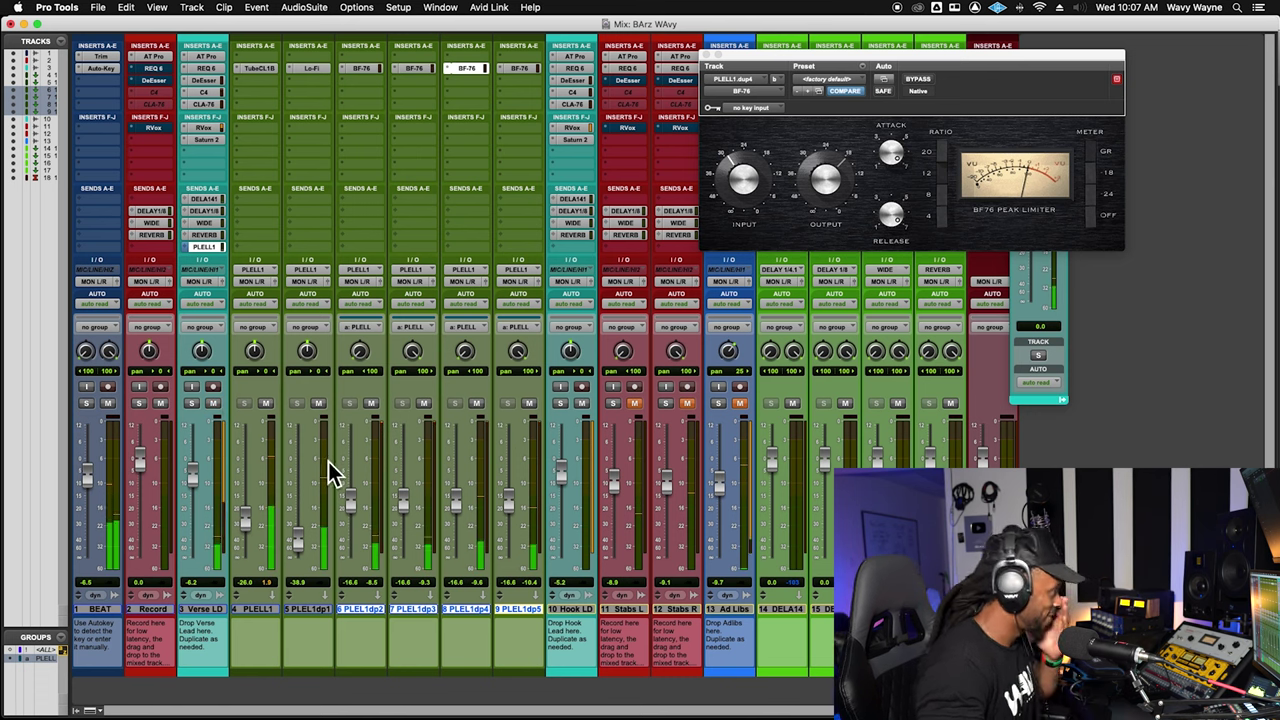
mouse_move(401, 518)
left_mouse_down()
mouse_move(414, 523)
mouse_move(396, 533)
left_mouse_up()
left_click_drag(297, 533, 360, 542)
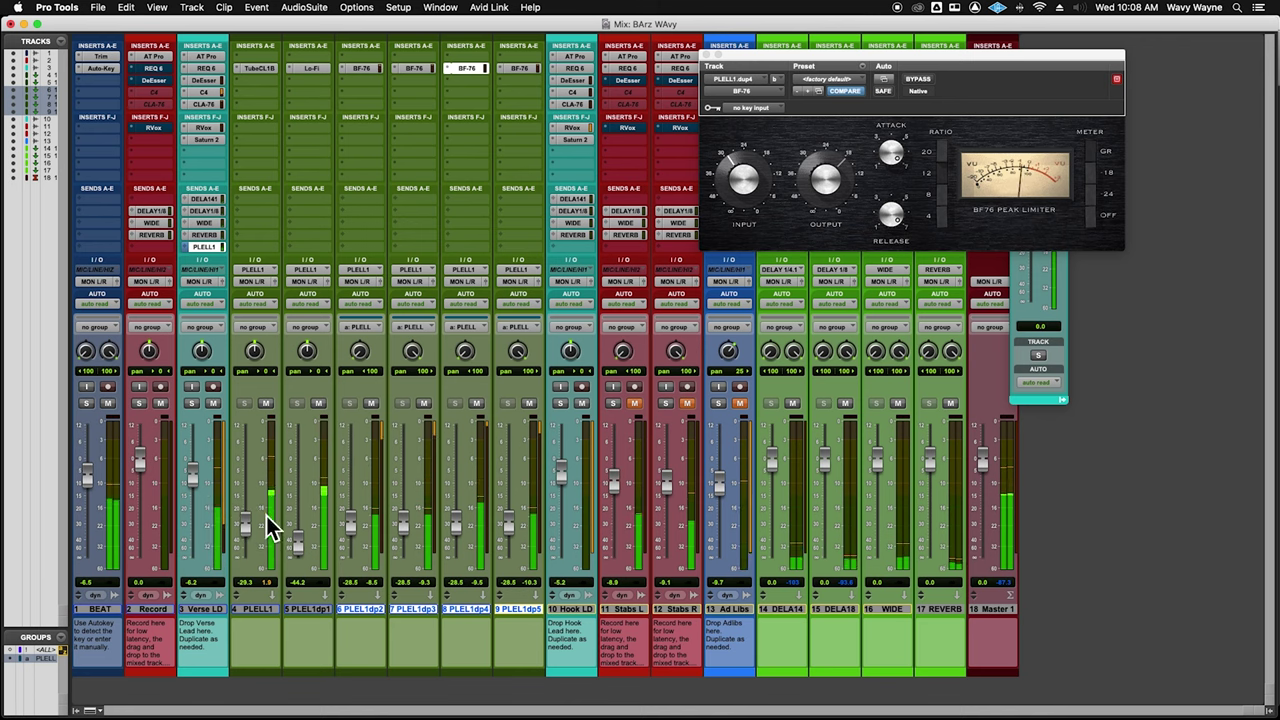
Compare the playing mix with the four BF-76 auxes of the PLELL group muted and unmuted
left_click(376, 411)
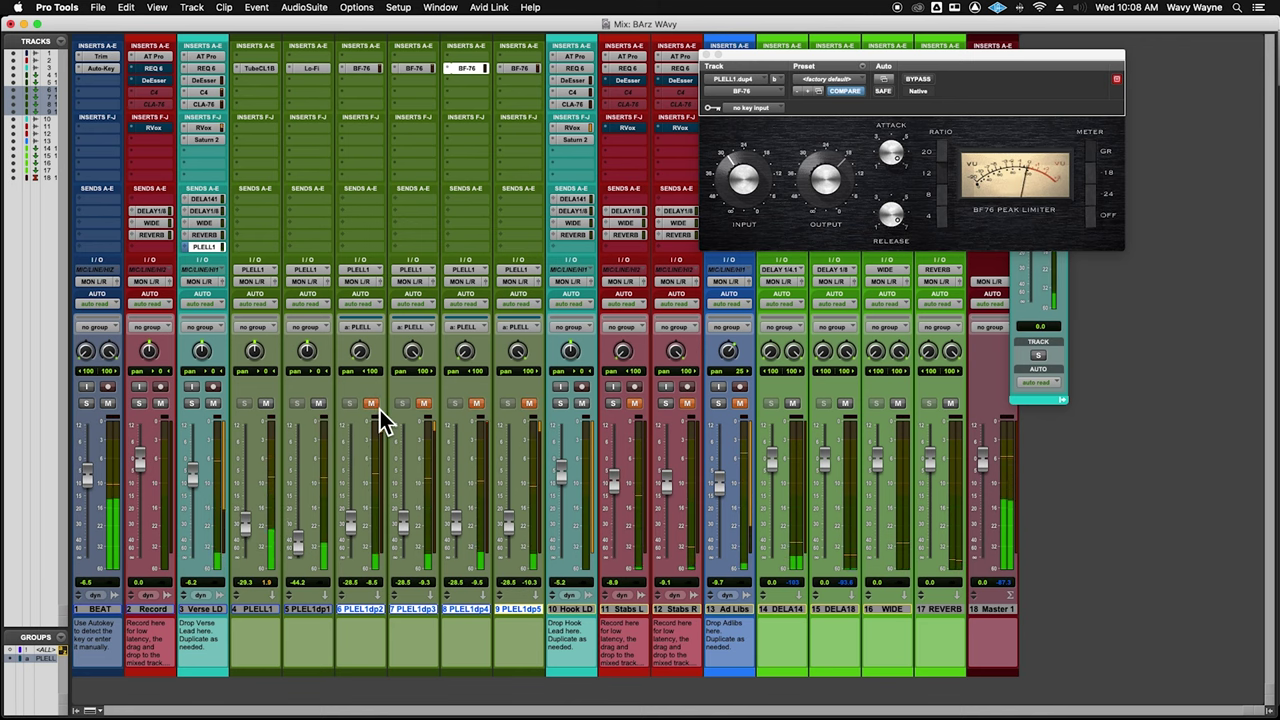
left_click(379, 410)
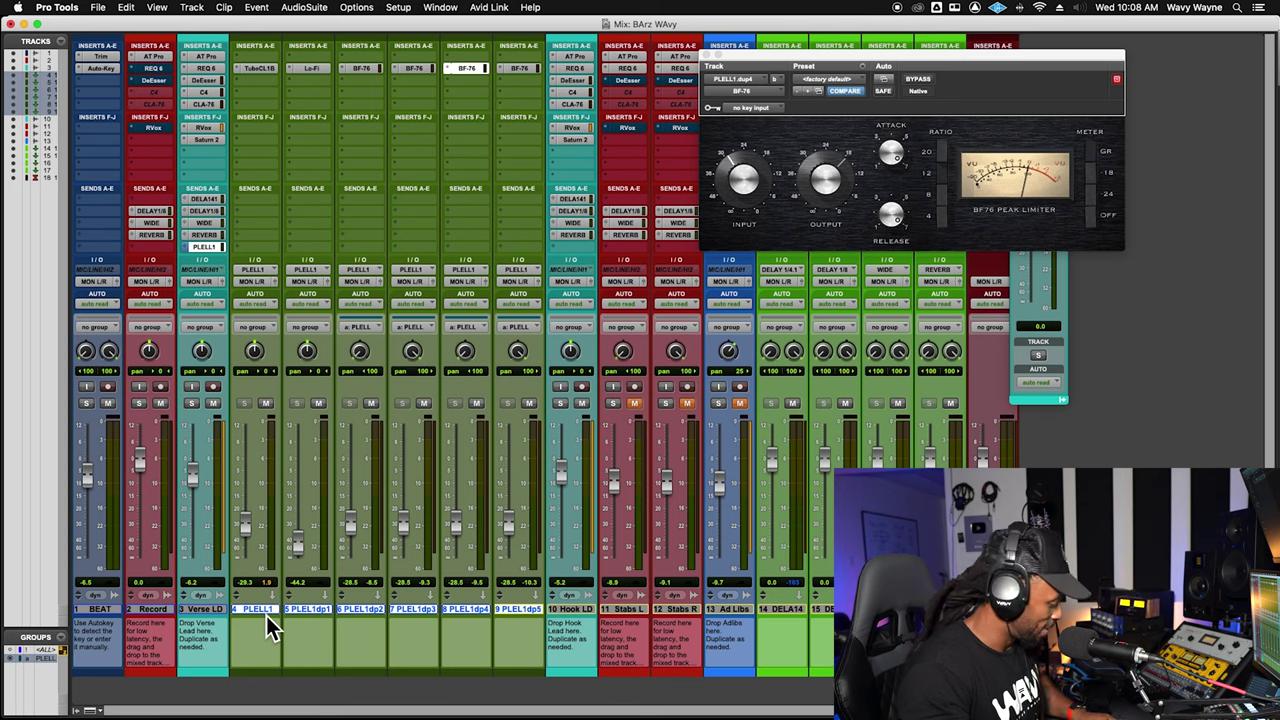
Group all six parallel auxes, from PLELL1 through PLELL1dp5, with the default name Group 1
key("super+g")
key("Return")
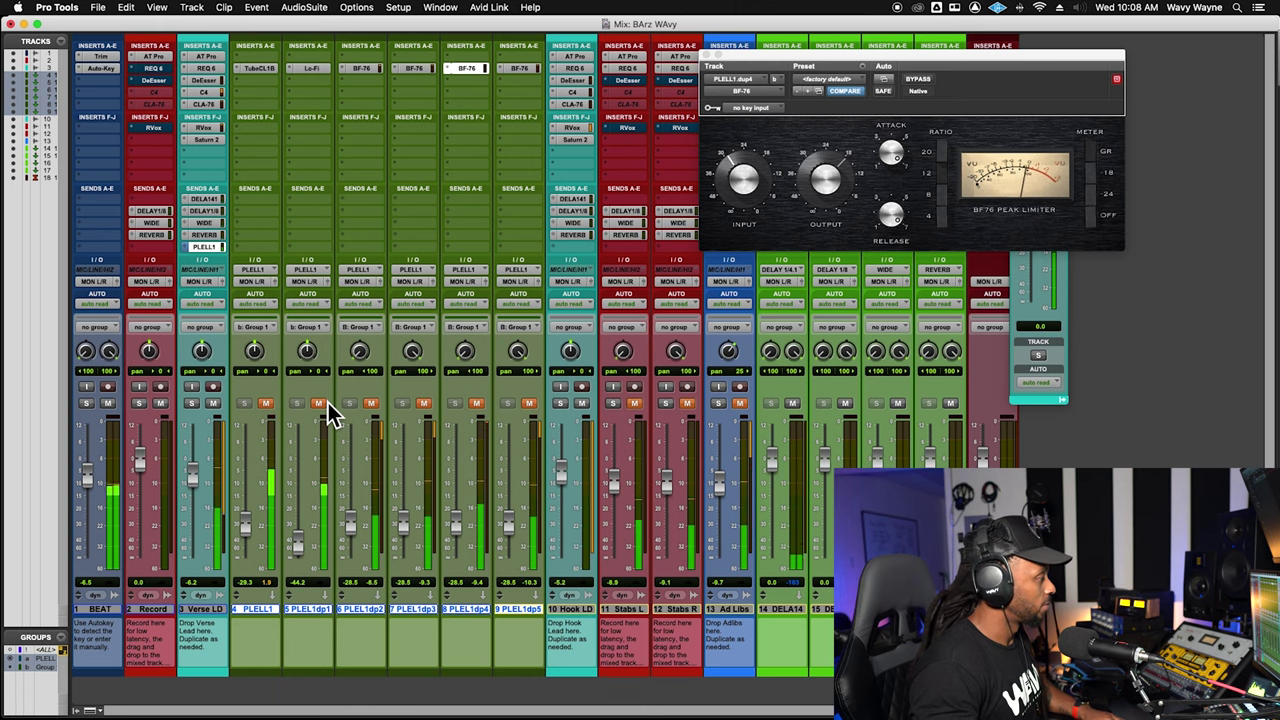
Compare the mix with Group 1 muted and unmuted, lowering its faders together to -31.8 dB on PLELL1 and -46.7 dB on PLELL1dp1
left_click(320, 404)
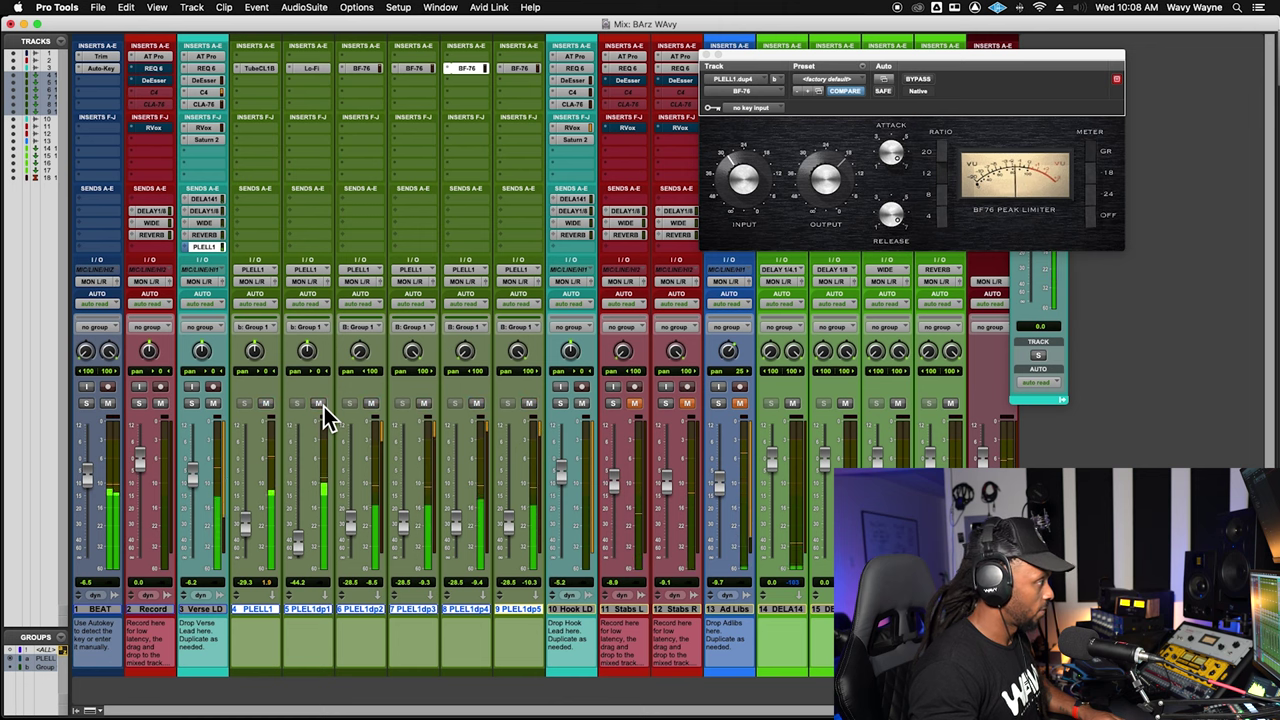
left_click_drag(252, 536, 258, 545)
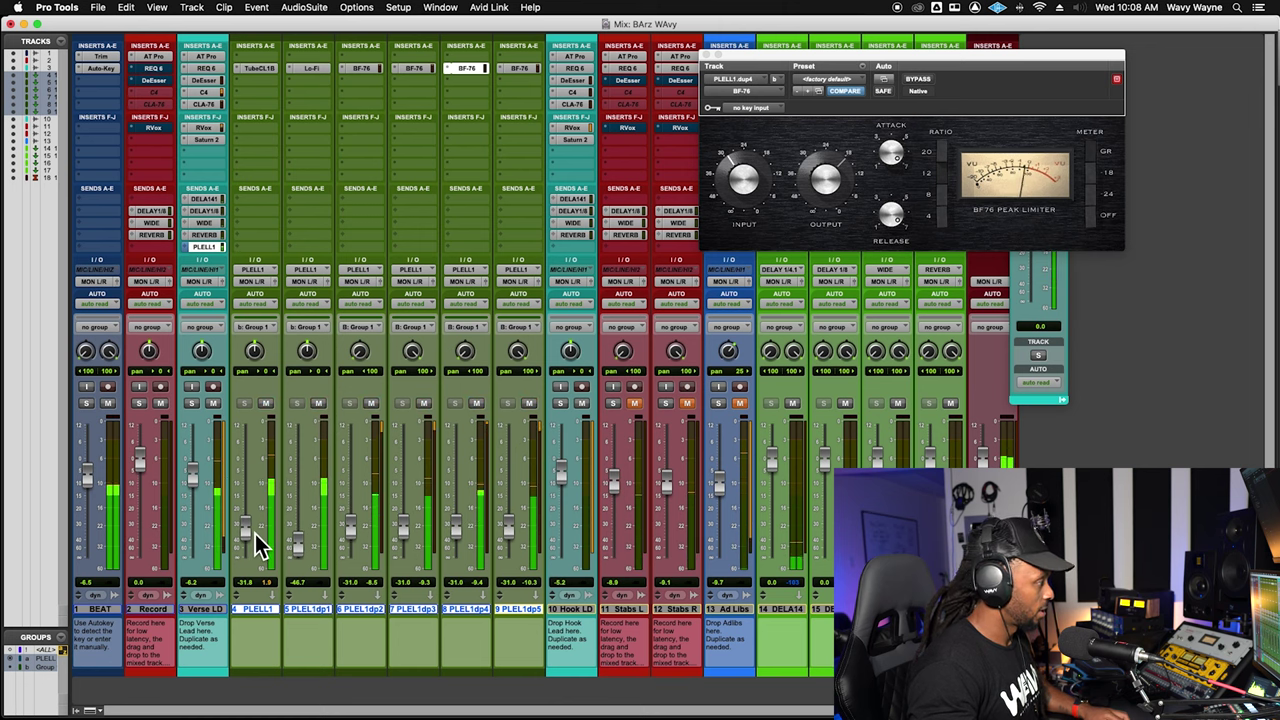
left_click(318, 404)
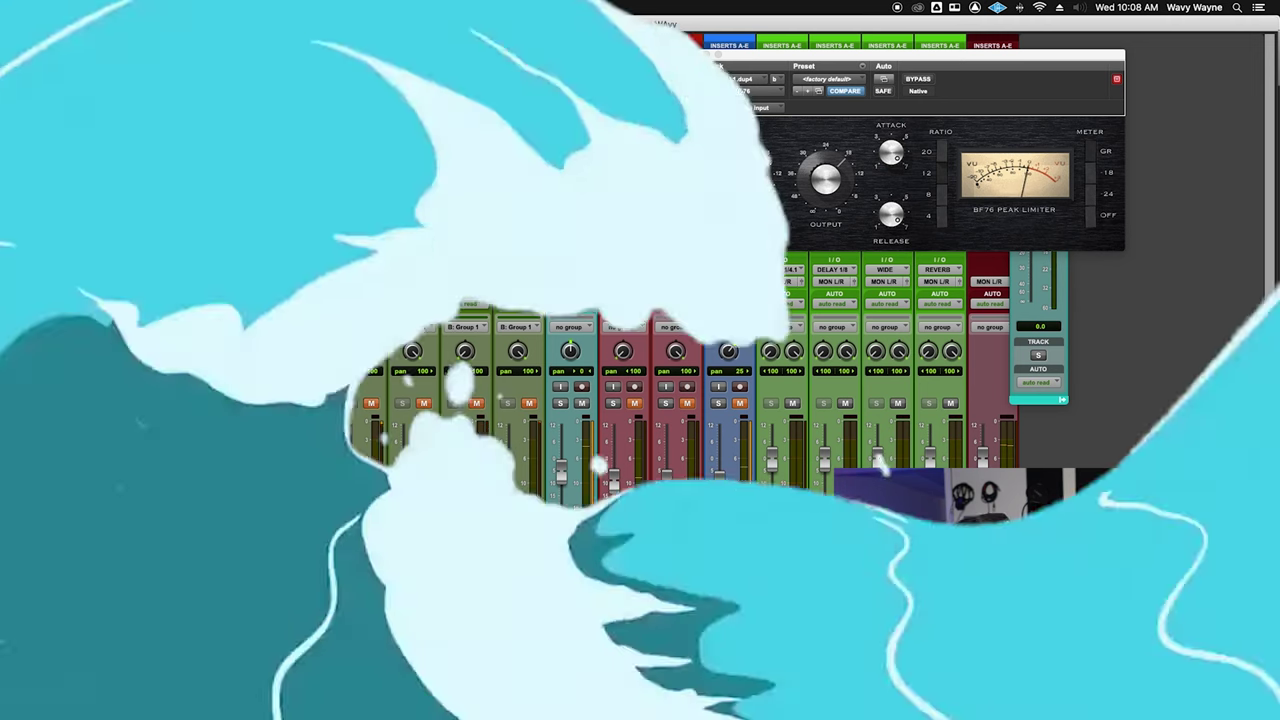